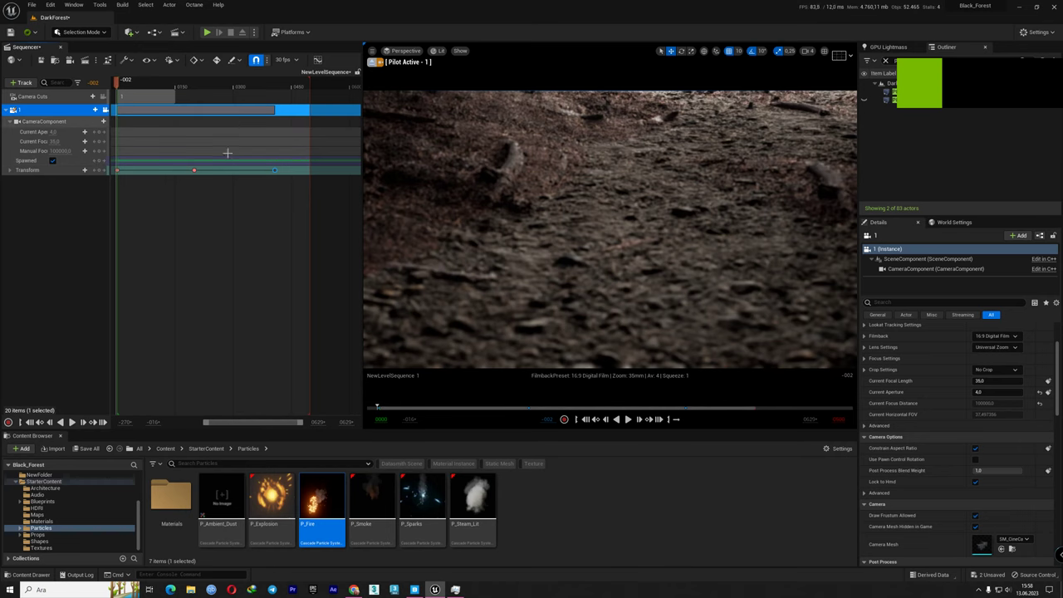
# - Preview camera 1's shot, then expand its Transform and Rotation channels to show Roll, Pitch and Yaw
pyautogui.hscroll(-2, 246, 238)
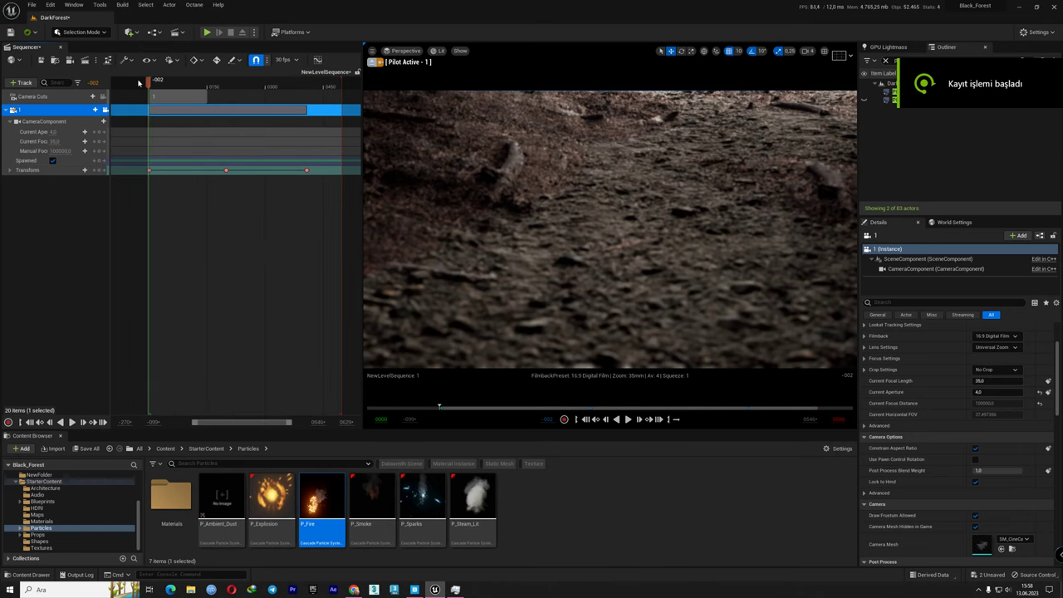
pyautogui.press('space')
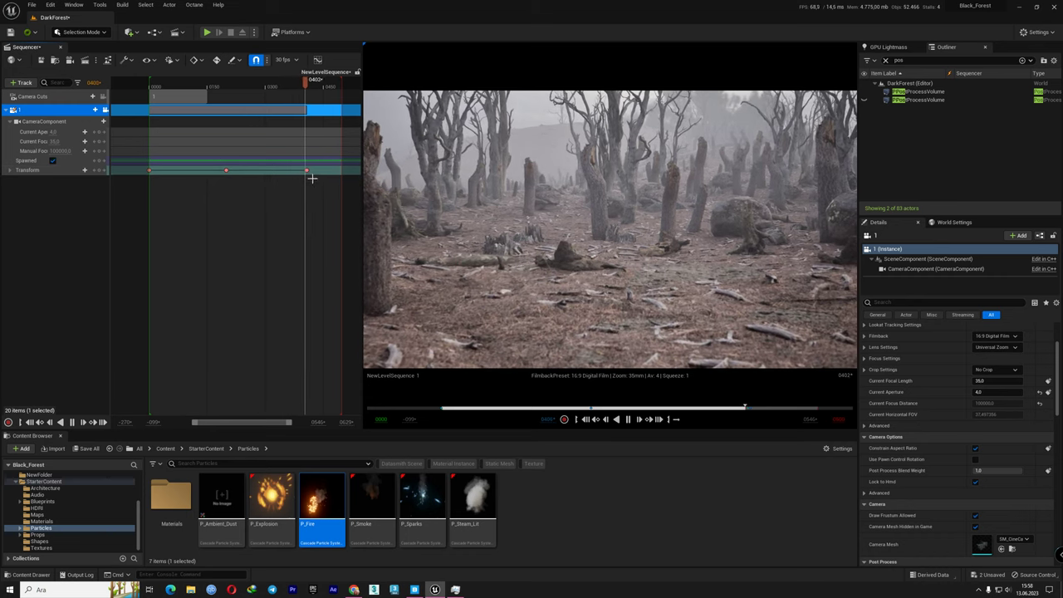
pyautogui.press('space')
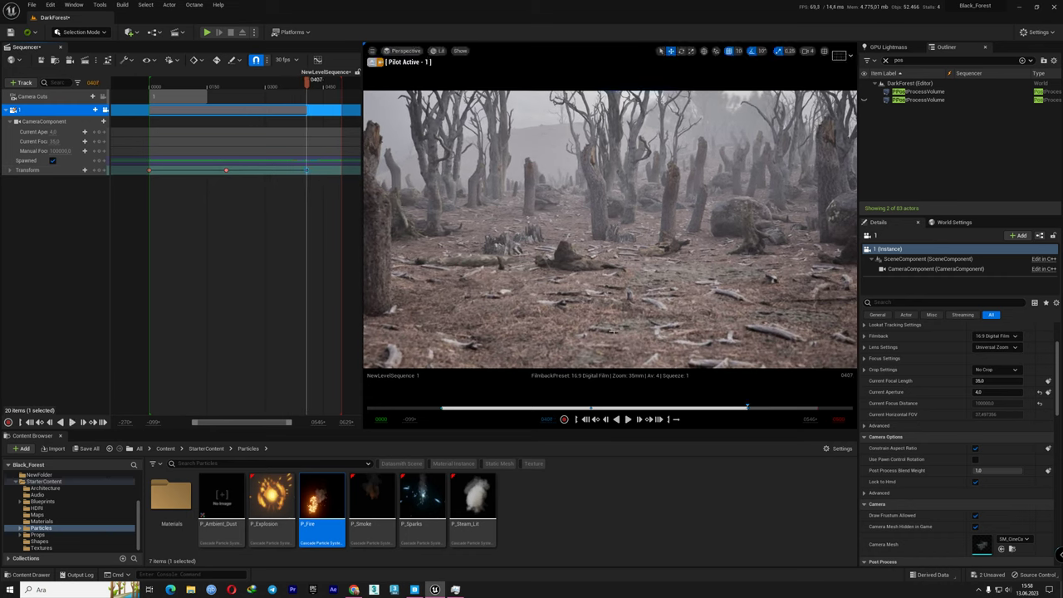
pyautogui.click(11, 171)
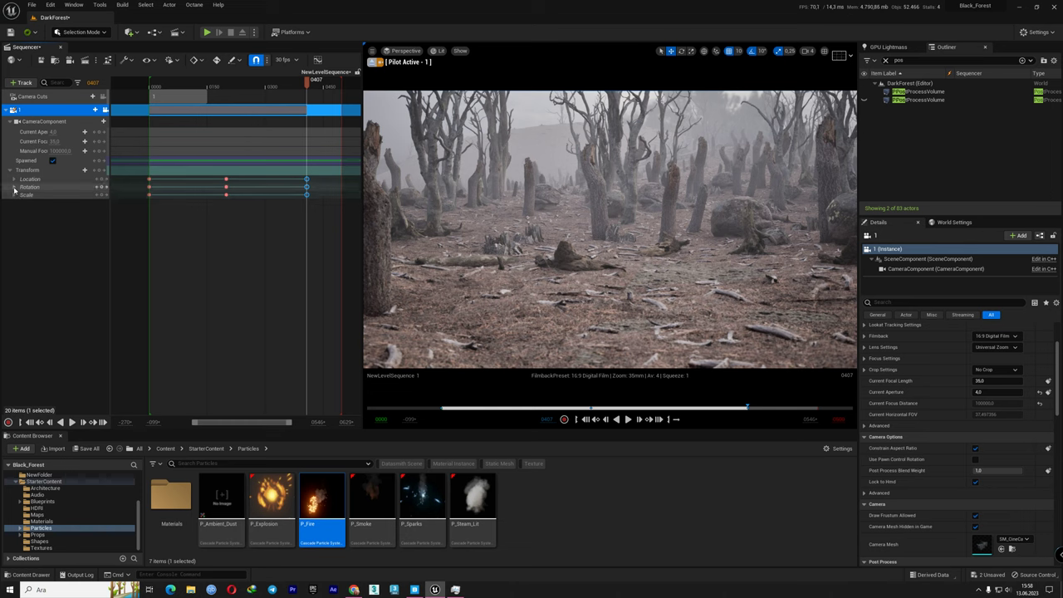
pyautogui.click(14, 188)
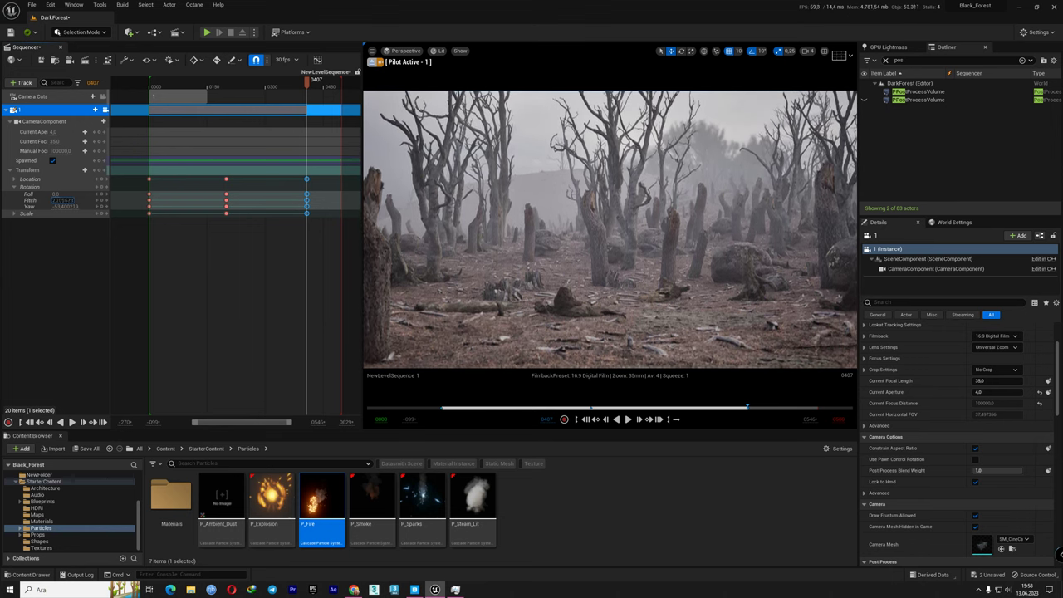
pyautogui.click(151, 84)
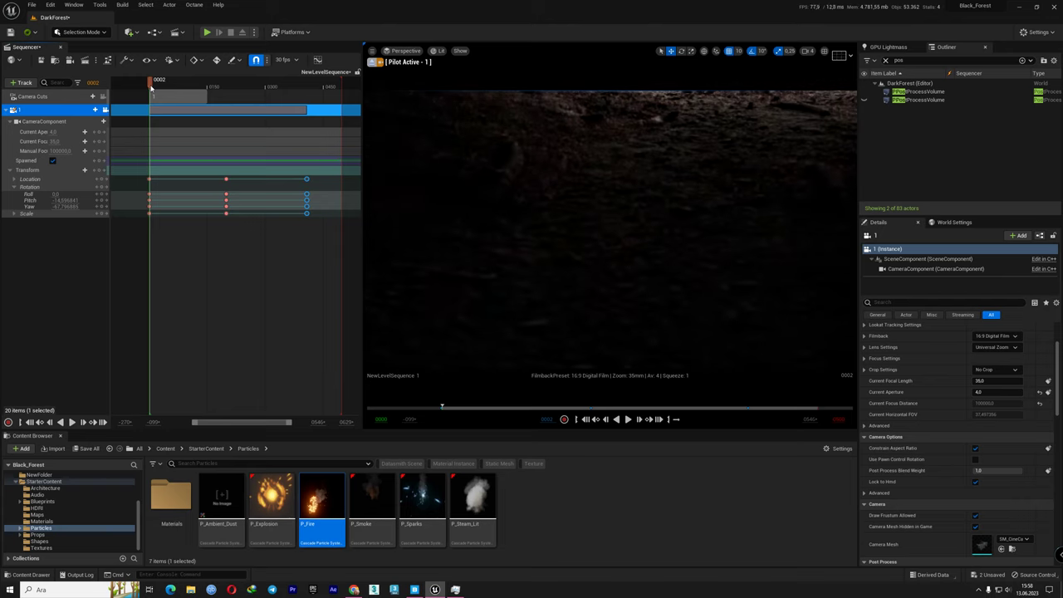
pyautogui.press('space')
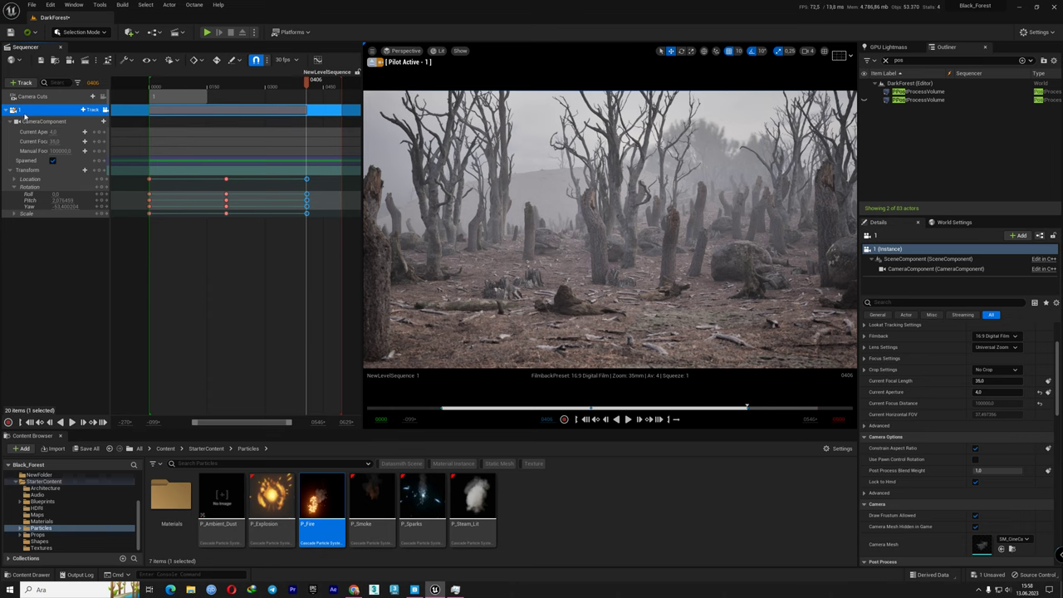
# - Try a Current Aperture of 22.0 on camera 1 at frame 0 and preview the sharper focus
pyautogui.click(150, 194)
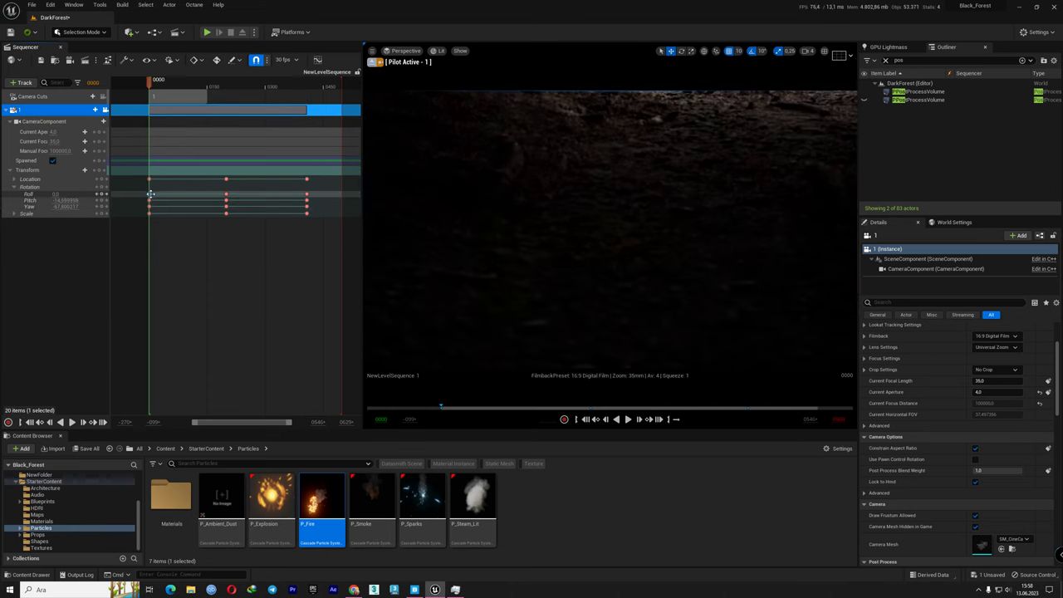
pyautogui.moveTo(986, 392); pyautogui.dragTo(1021, 392)
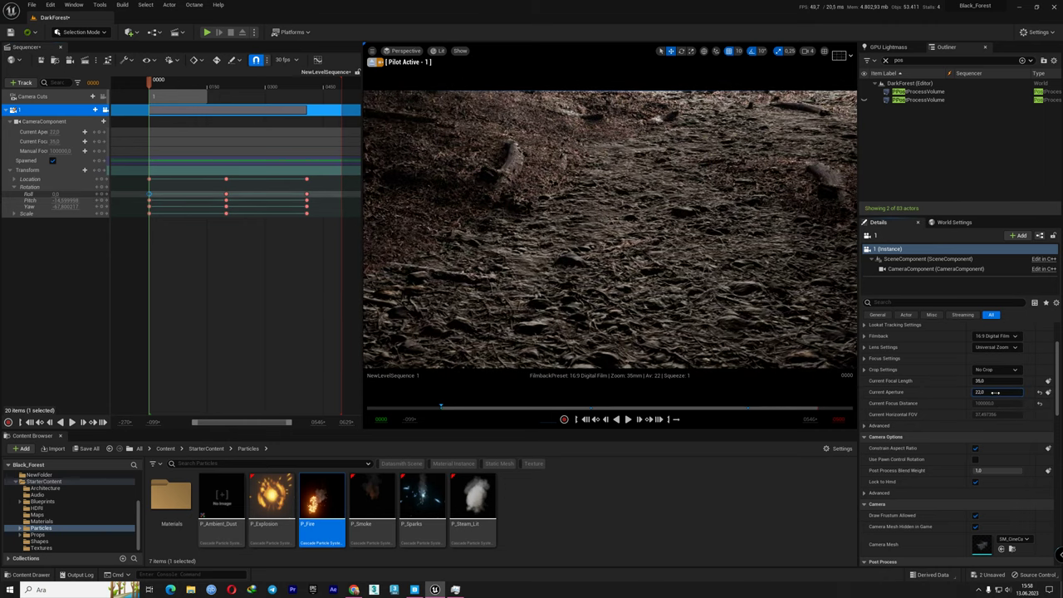
pyautogui.press('space')
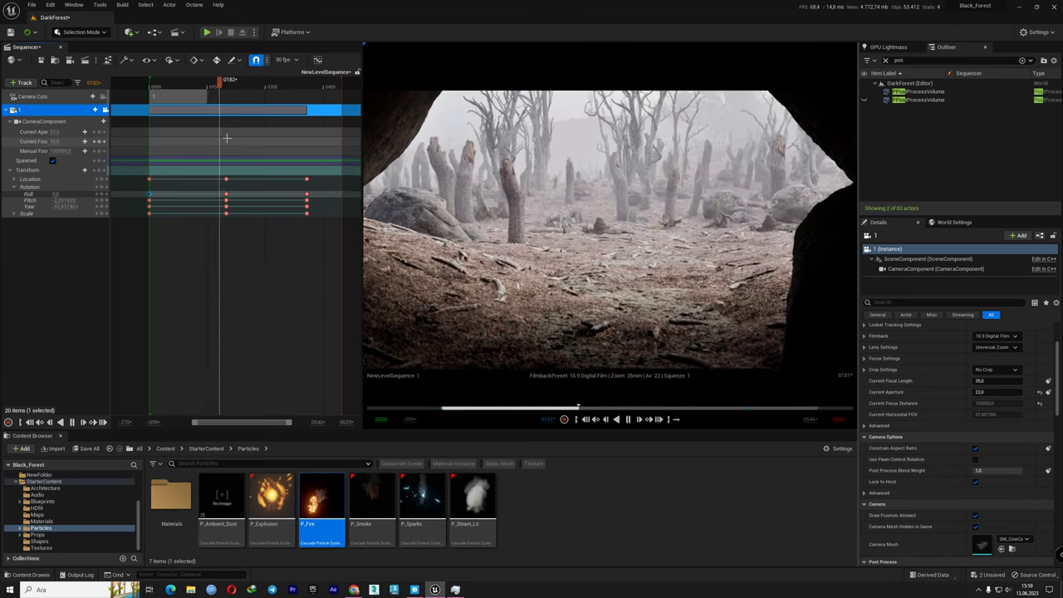
pyautogui.press('space')
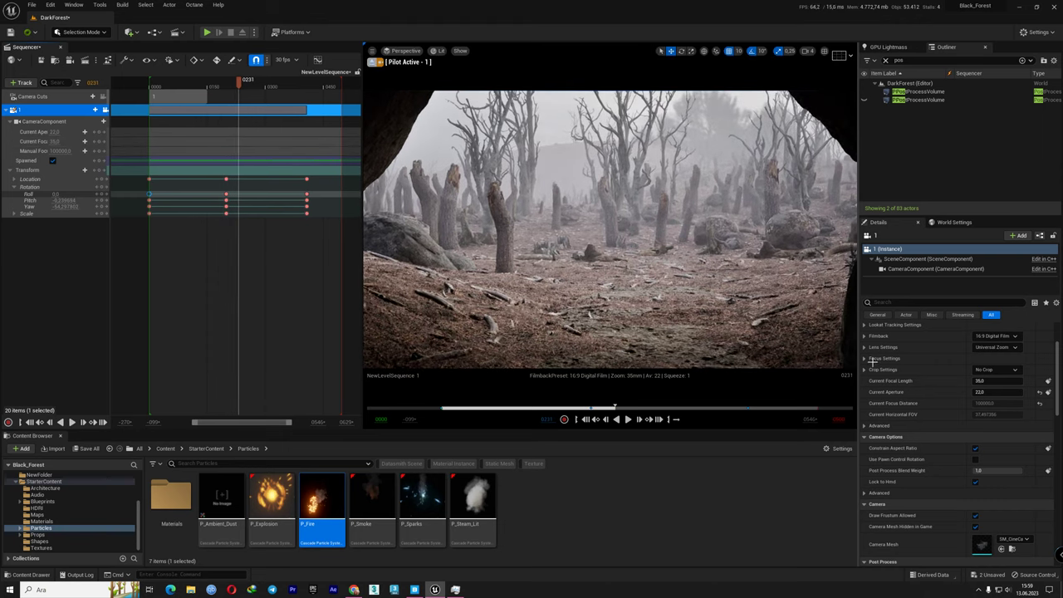
# - Reset the aperture, enter 2.0 and then 8.0, and replay the shot from its start
pyautogui.click(183, 87)
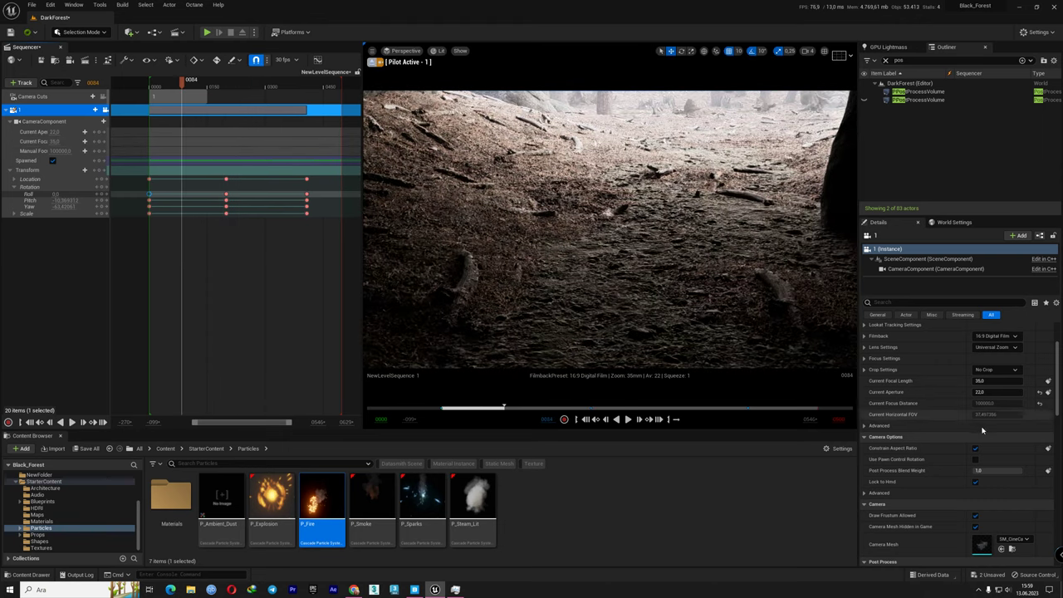
pyautogui.click(1038, 393)
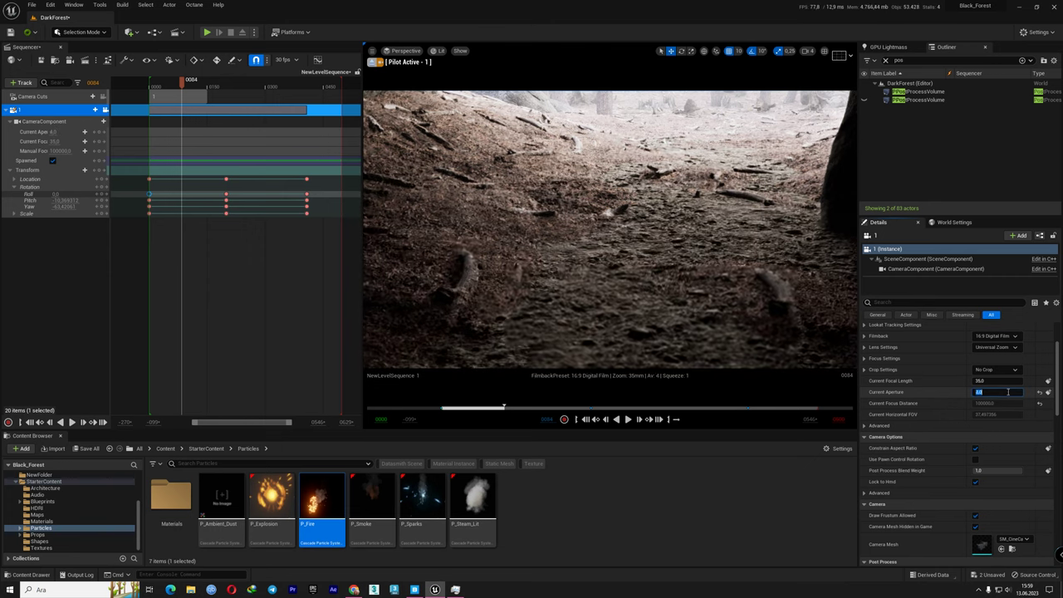
pyautogui.write('2')
pyautogui.press('Return')
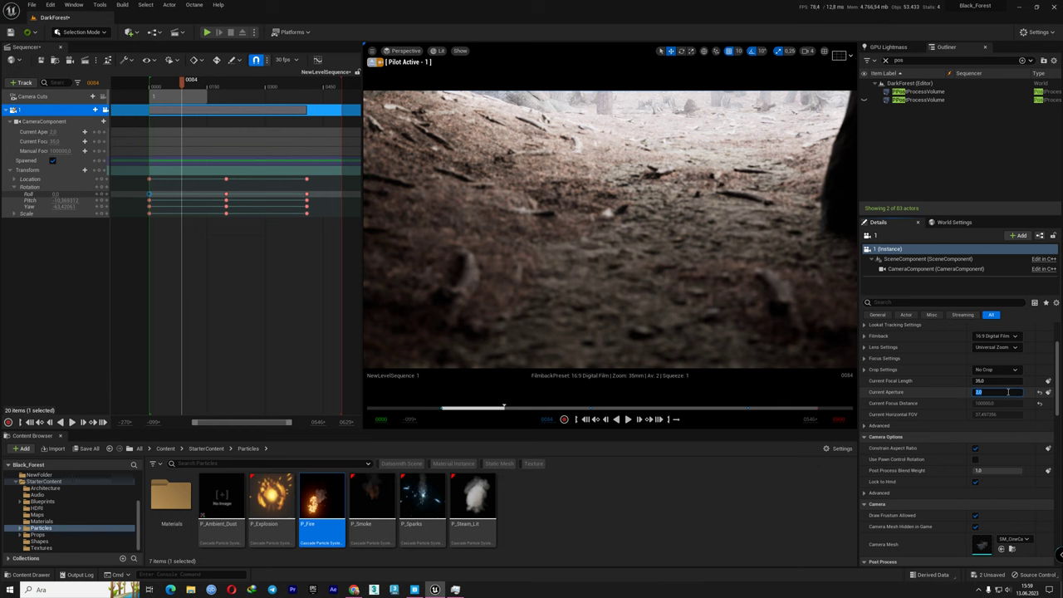
pyautogui.write('8')
pyautogui.press('Return')
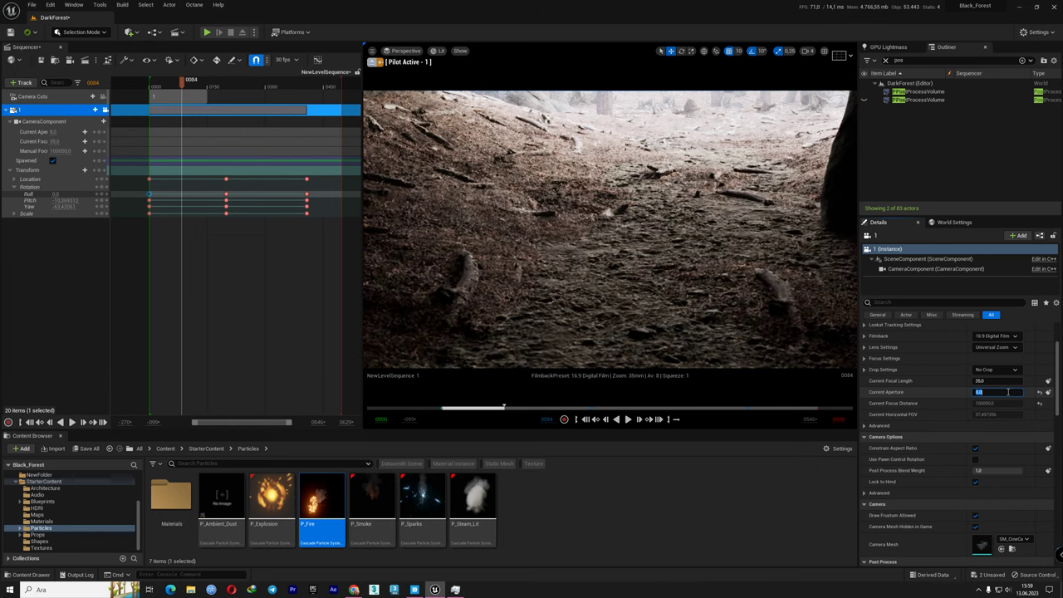
pyautogui.click(144, 87)
pyautogui.press('space')
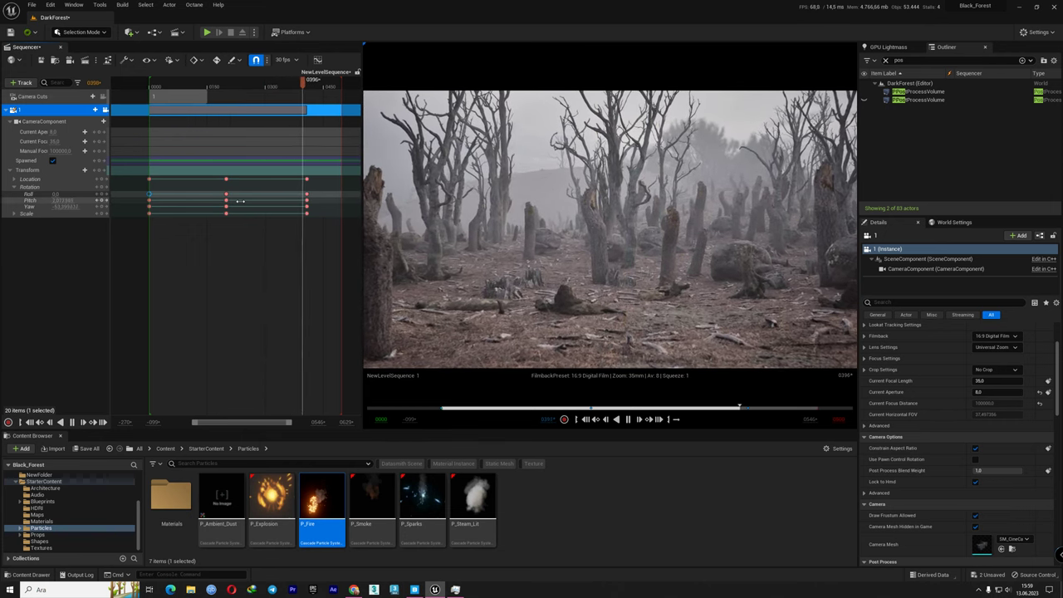
# - Resize camera 1's camera cut section, collapse its track, and add a new Cine Camera Actor
pyautogui.press('space')
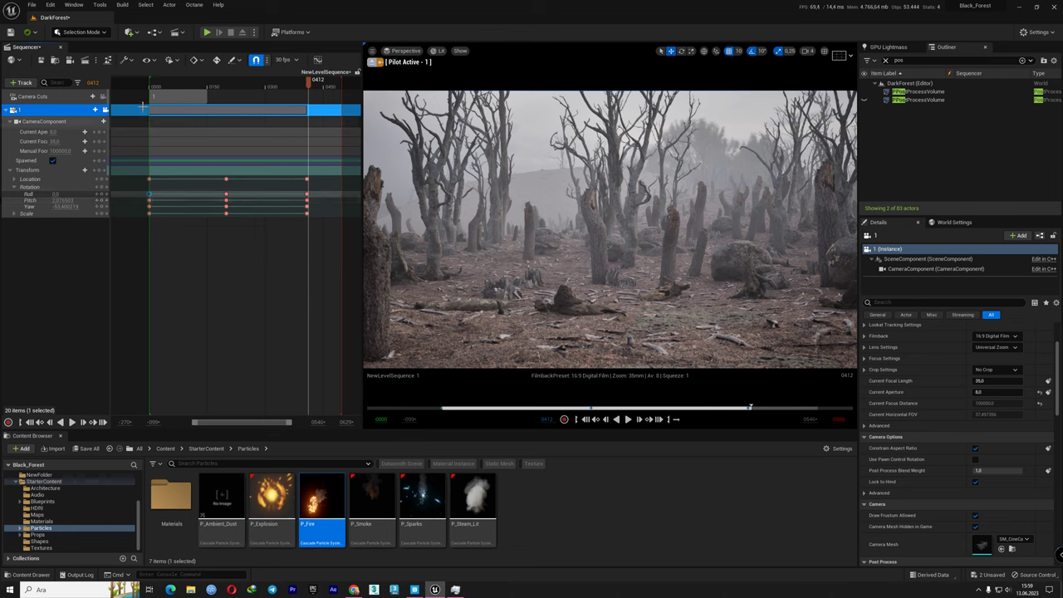
pyautogui.moveTo(284, 225); pyautogui.dragTo(208, 225, button='right')
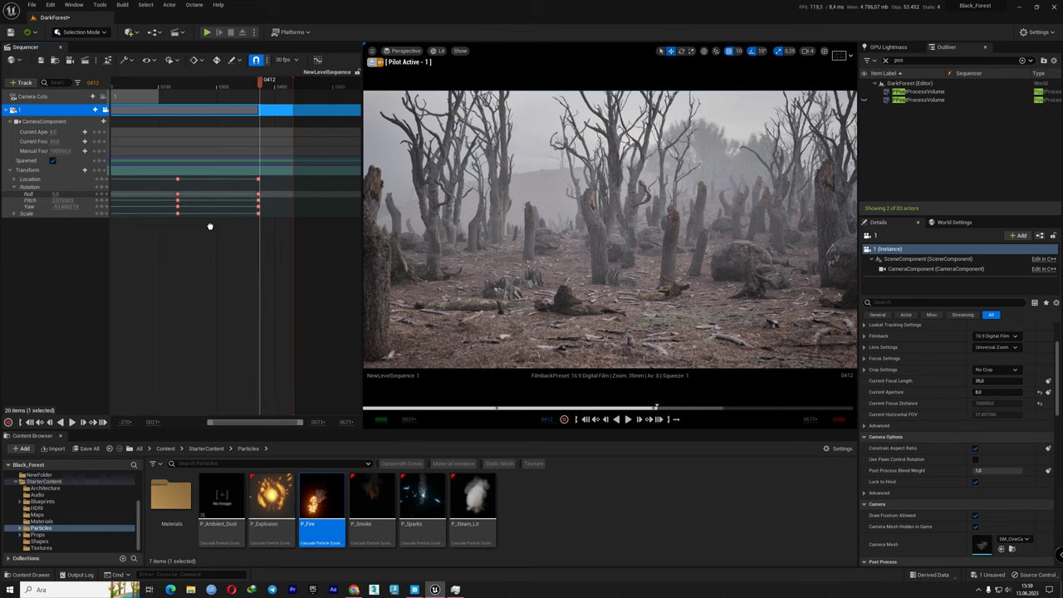
pyautogui.click(168, 98)
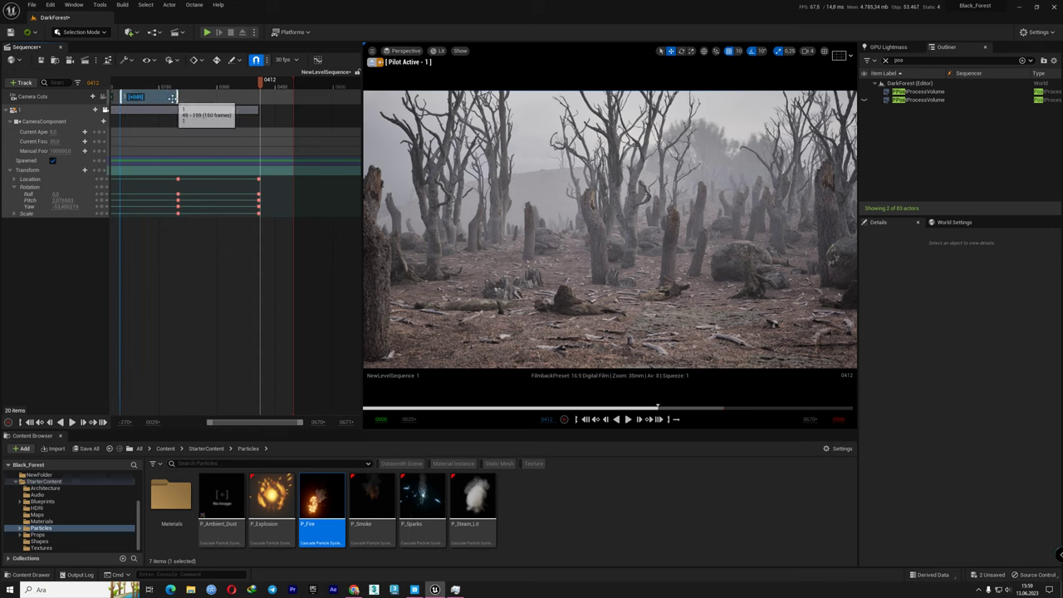
pyautogui.hotkey('ctrl', 'z')
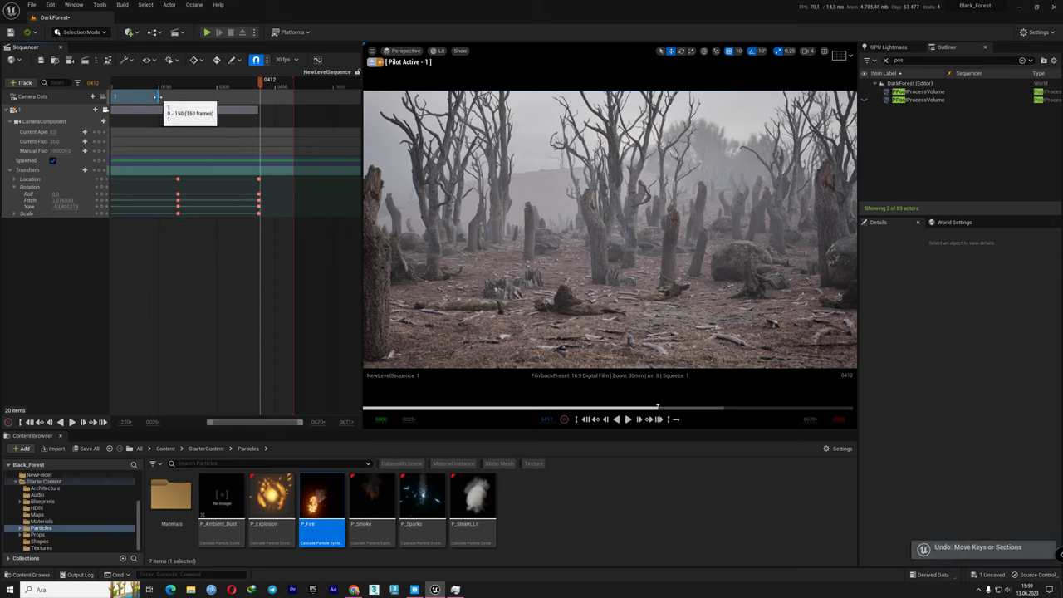
pyautogui.moveTo(159, 97); pyautogui.dragTo(256, 98)
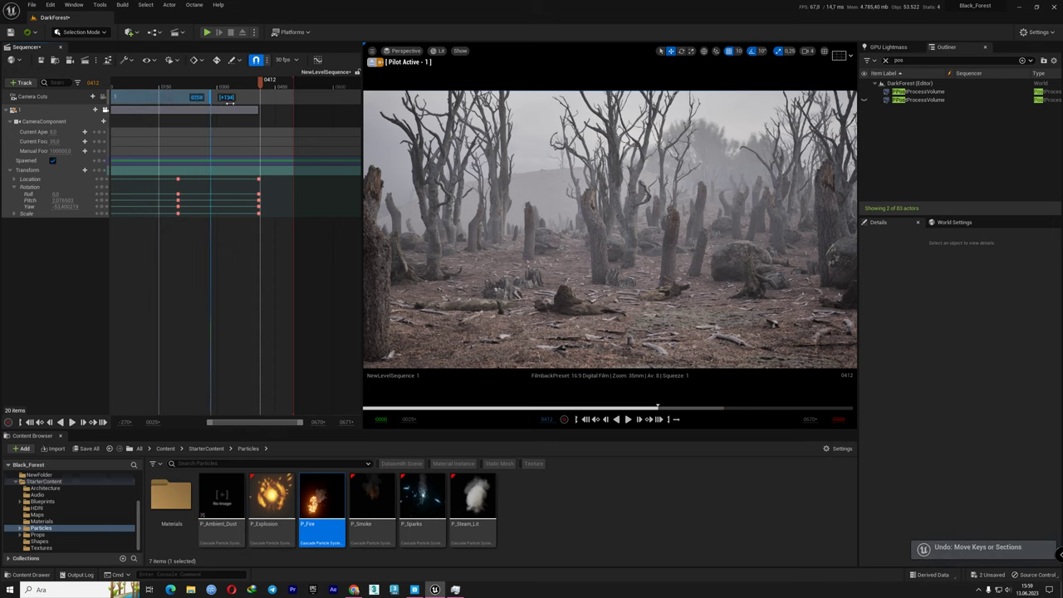
pyautogui.click(6, 110)
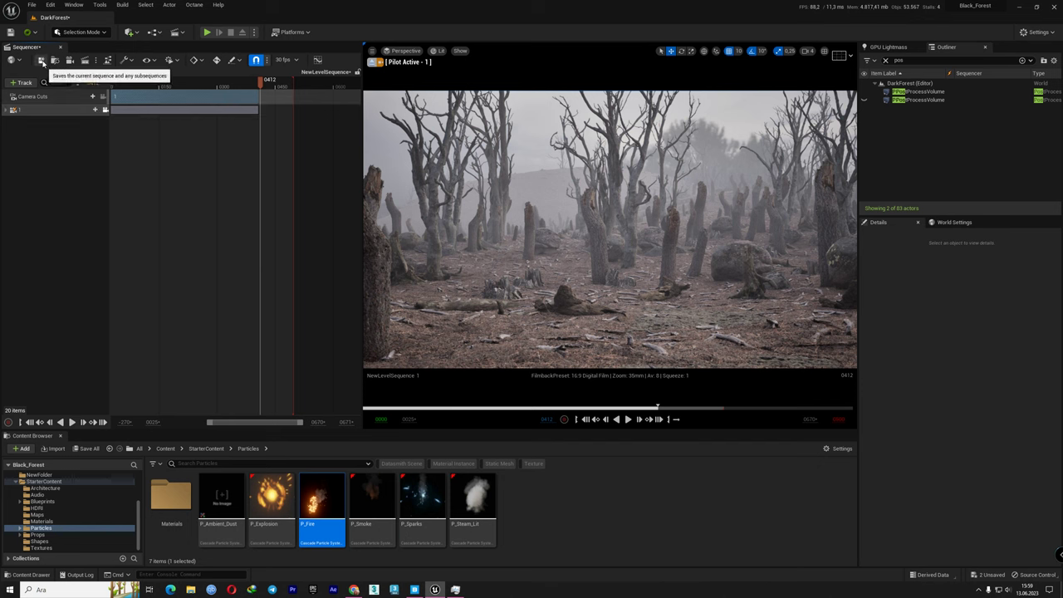
pyautogui.click(70, 60)
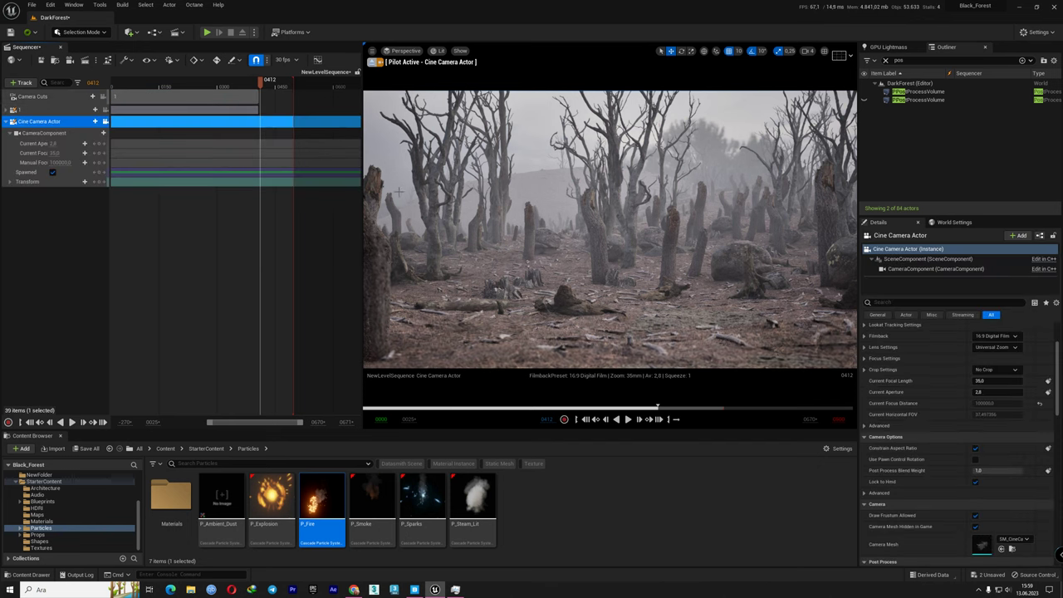
# - Rename the new camera track to 2 and pilot it toward the rock overhang
pyautogui.doubleClick(44, 122)
pyautogui.write('2')
pyautogui.press('Return')
pyautogui.moveTo(609, 230); pyautogui.dragTo(609, 229, button='right')
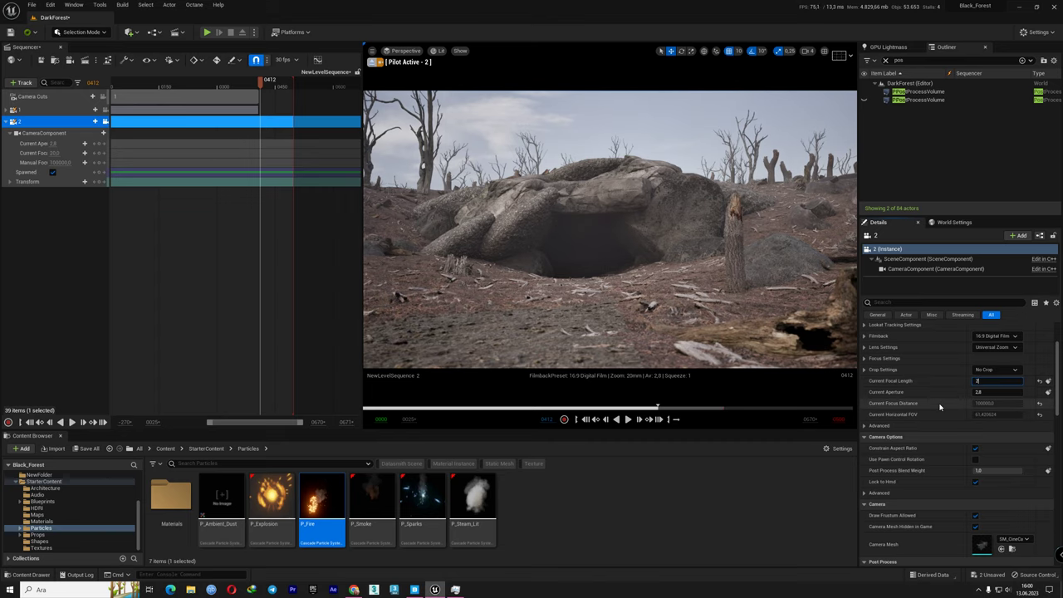
# - Set camera 2's focal length to 25 then 30mm and push it closer to reframe the rocks
pyautogui.write('5')
pyautogui.press('Return')
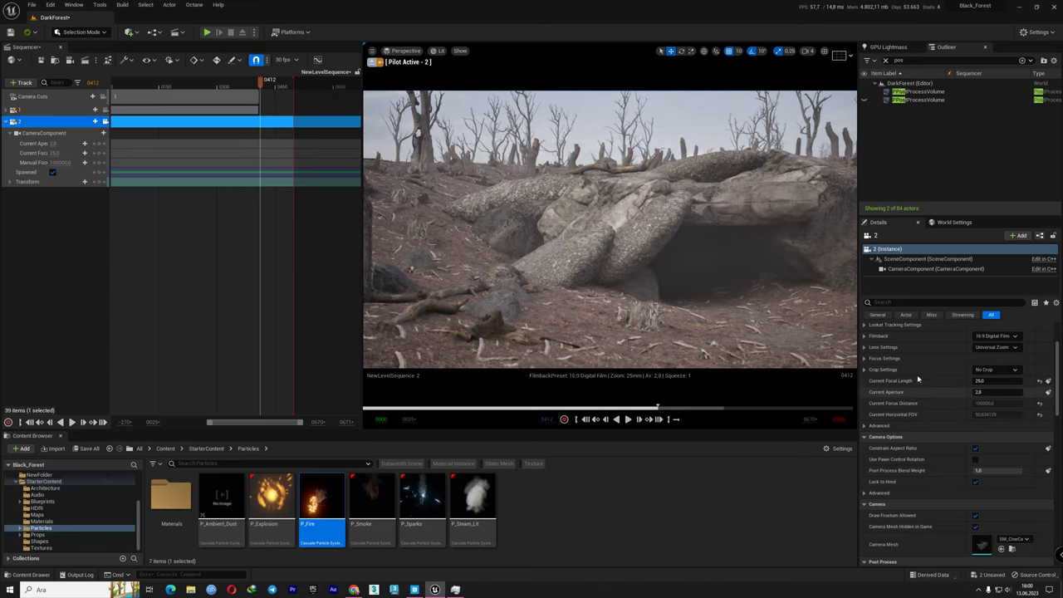
pyautogui.moveTo(610, 229); pyautogui.dragTo(609, 230, button='right')
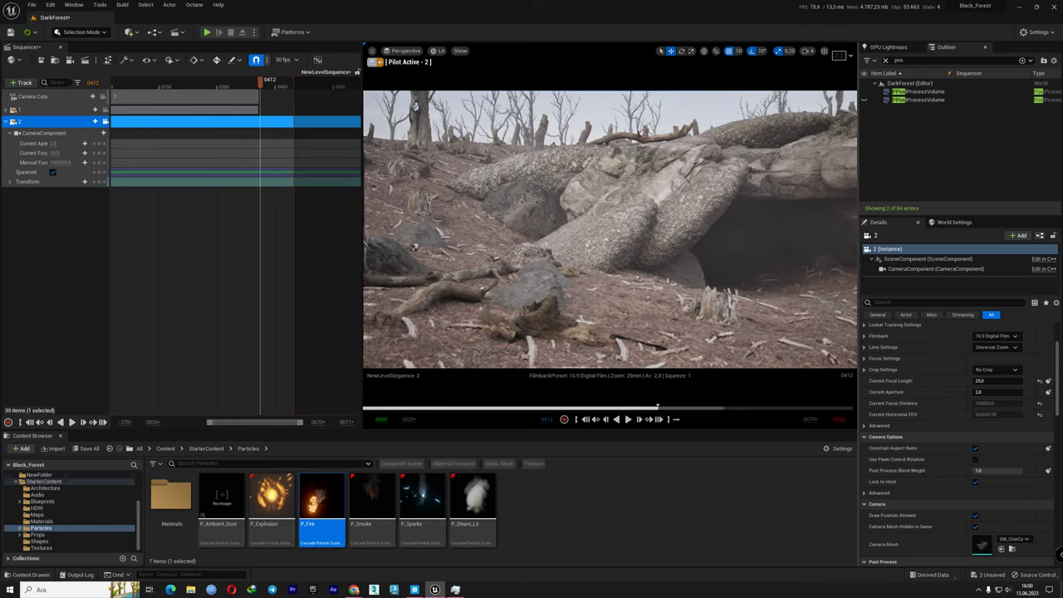
pyautogui.click(1002, 381)
pyautogui.write('30')
pyautogui.press('Return')
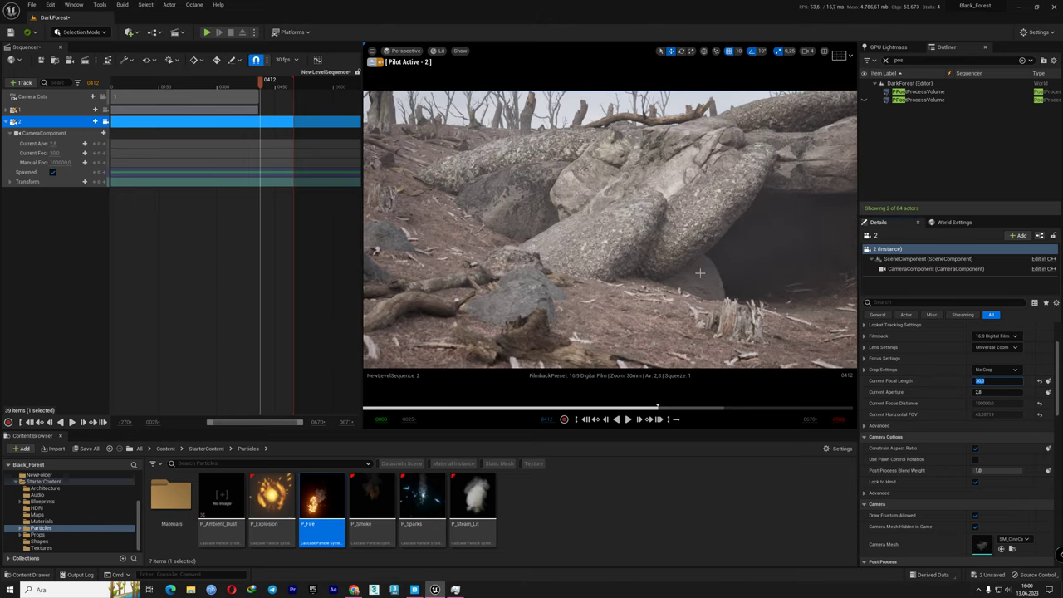
pyautogui.moveTo(609, 229)
pyautogui.mouseDown(button='right')
pyautogui.moveTo(681, 231)
pyautogui.moveTo(578, 232)
pyautogui.mouseUp(button='right')
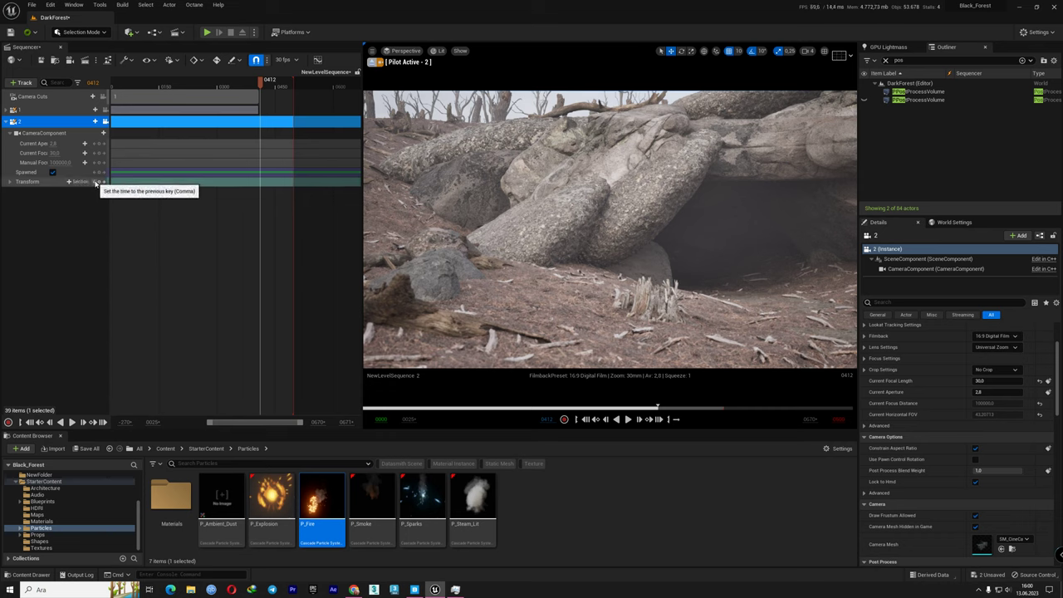
# - Key camera 2's transform at frame 0412 and extend the playback range past frame 0616
pyautogui.click(99, 182)
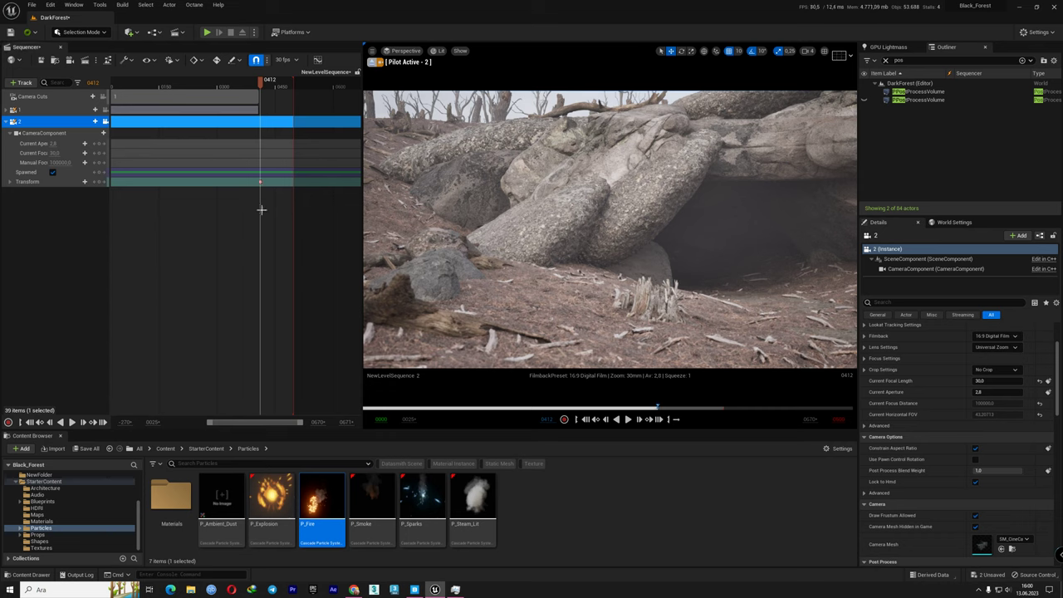
pyautogui.moveTo(610, 230)
pyautogui.mouseDown(button='right')
pyautogui.moveTo(693, 225)
pyautogui.moveTo(707, 237)
pyautogui.mouseUp(button='right')
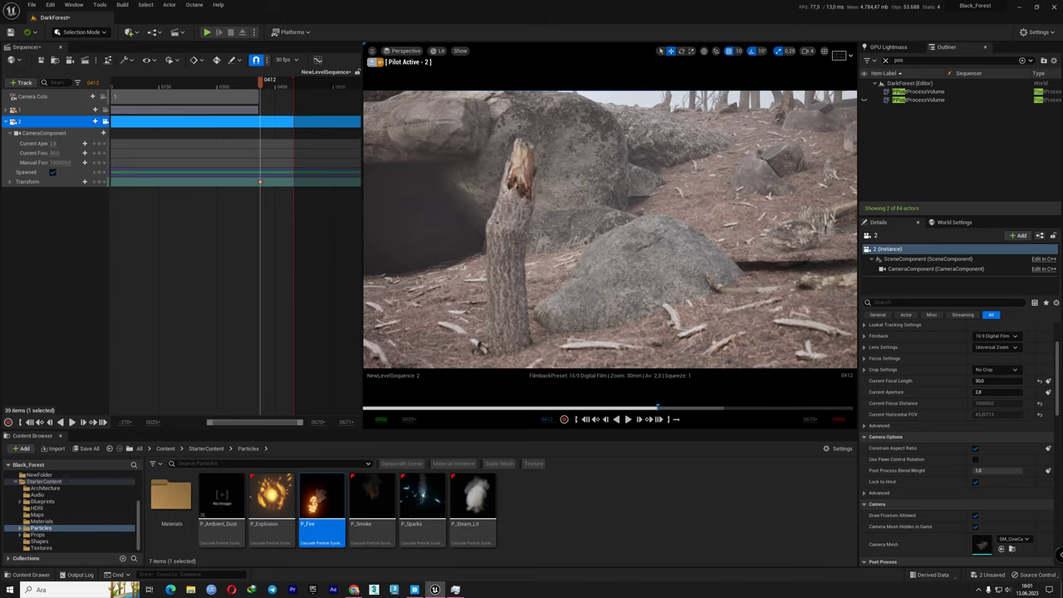
pyautogui.moveTo(294, 86); pyautogui.dragTo(225, 131)
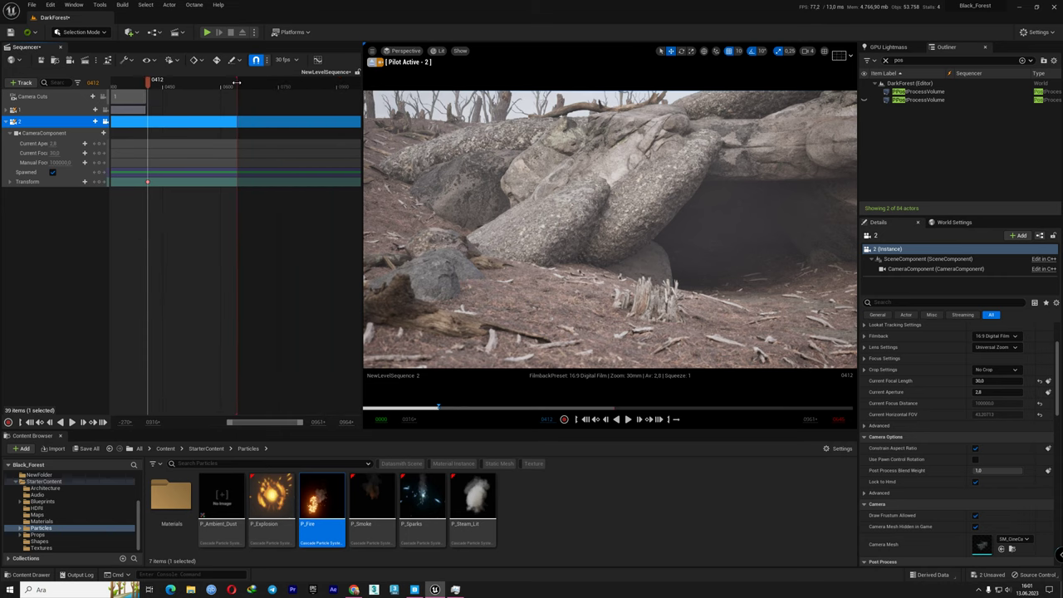
pyautogui.moveTo(237, 83); pyautogui.dragTo(293, 90)
pyautogui.click(228, 86)
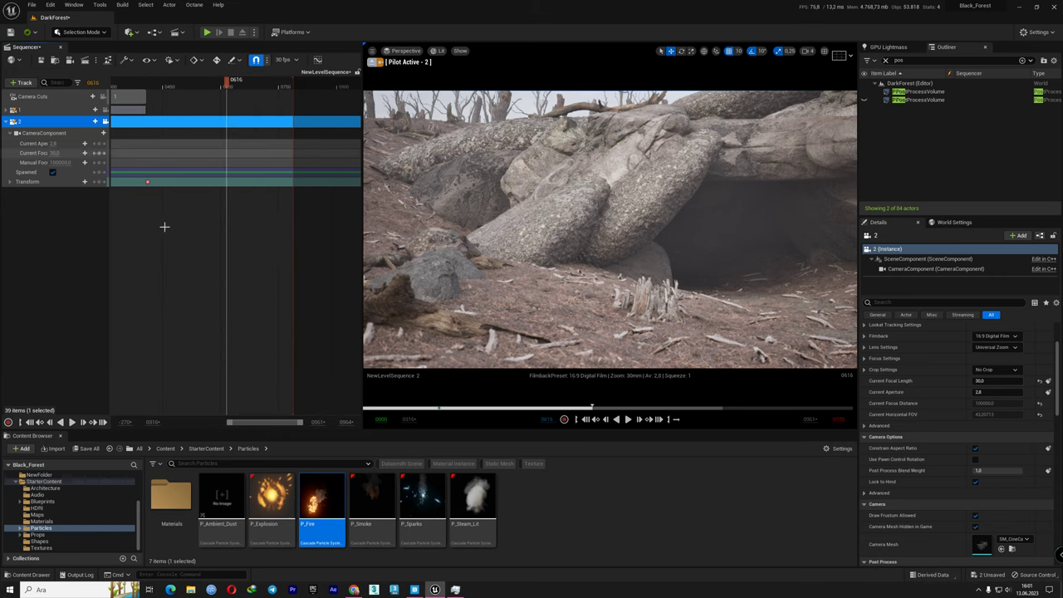
# - Close the Content Browser, aim camera 2 at the tree stump, key it at 0645, and play back
pyautogui.click(62, 438)
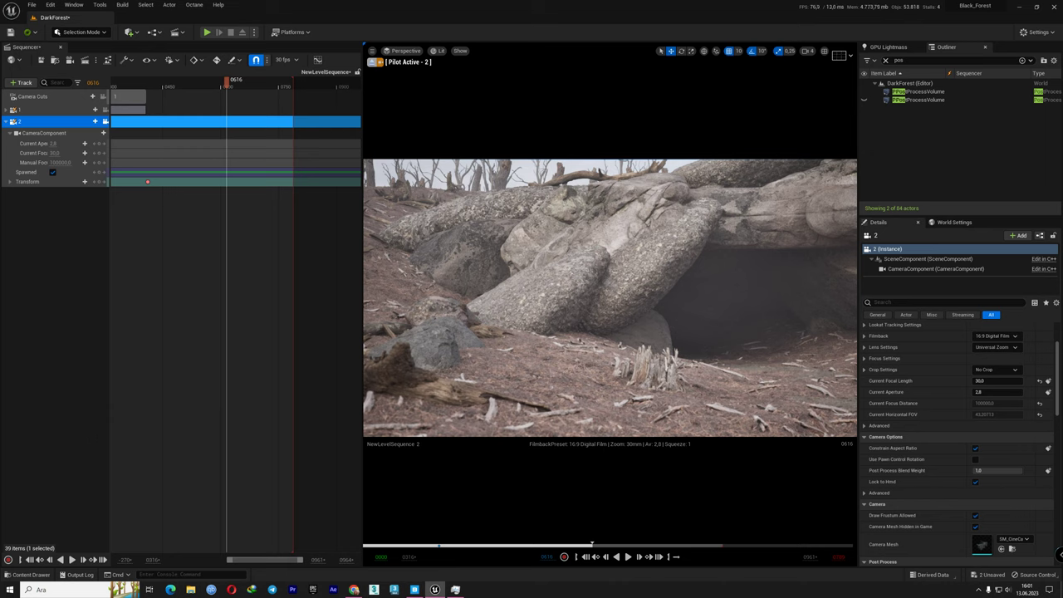
pyautogui.moveTo(227, 83); pyautogui.dragTo(238, 83)
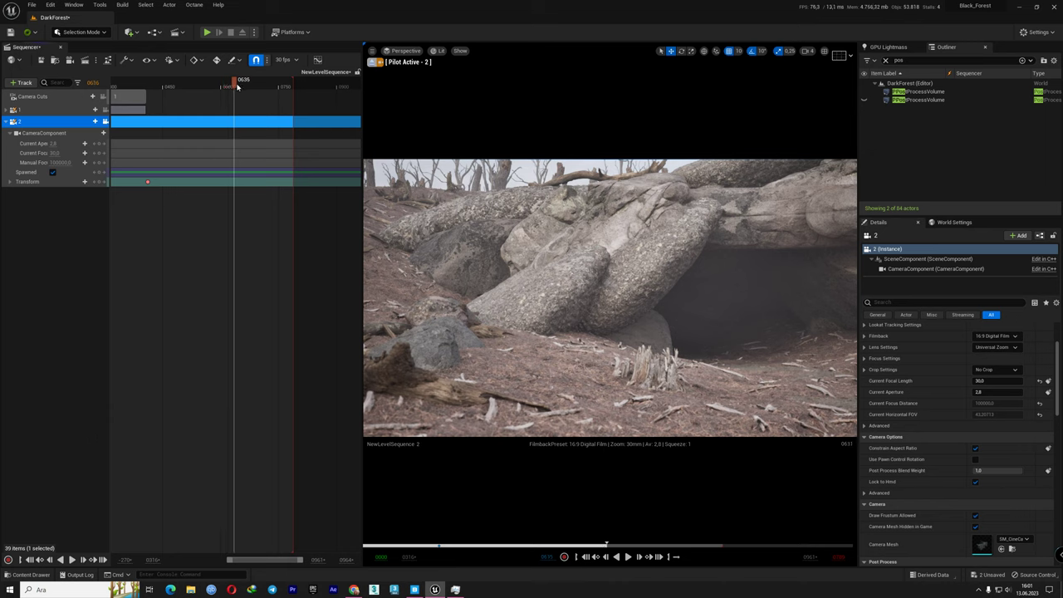
pyautogui.moveTo(609, 297)
pyautogui.mouseDown(button='right')
pyautogui.moveTo(665, 297)
pyautogui.moveTo(619, 297)
pyautogui.mouseUp(button='right')
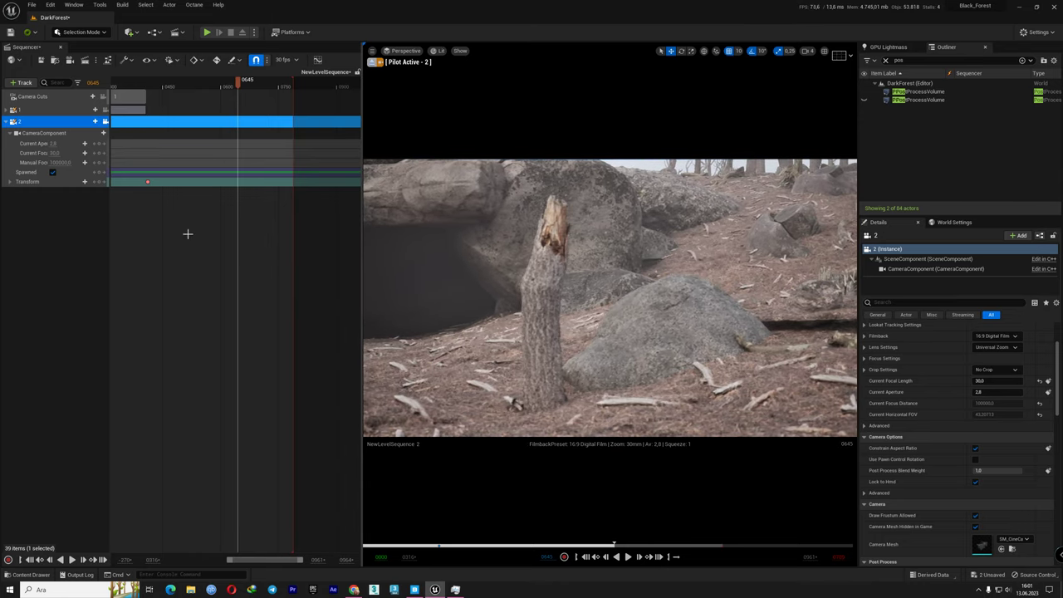
pyautogui.click(99, 181)
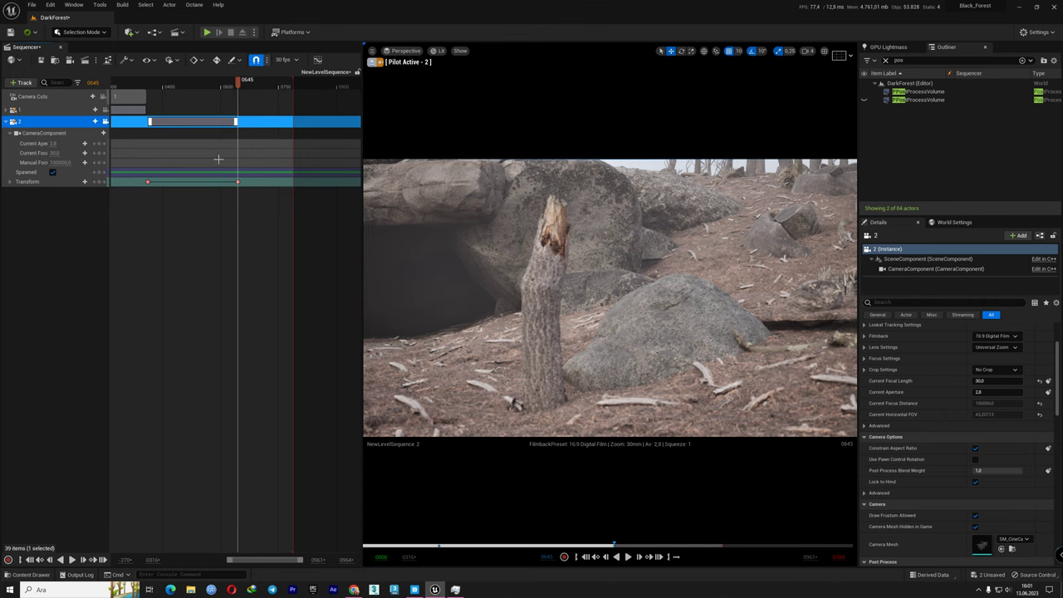
pyautogui.click(146, 182)
pyautogui.press('space')
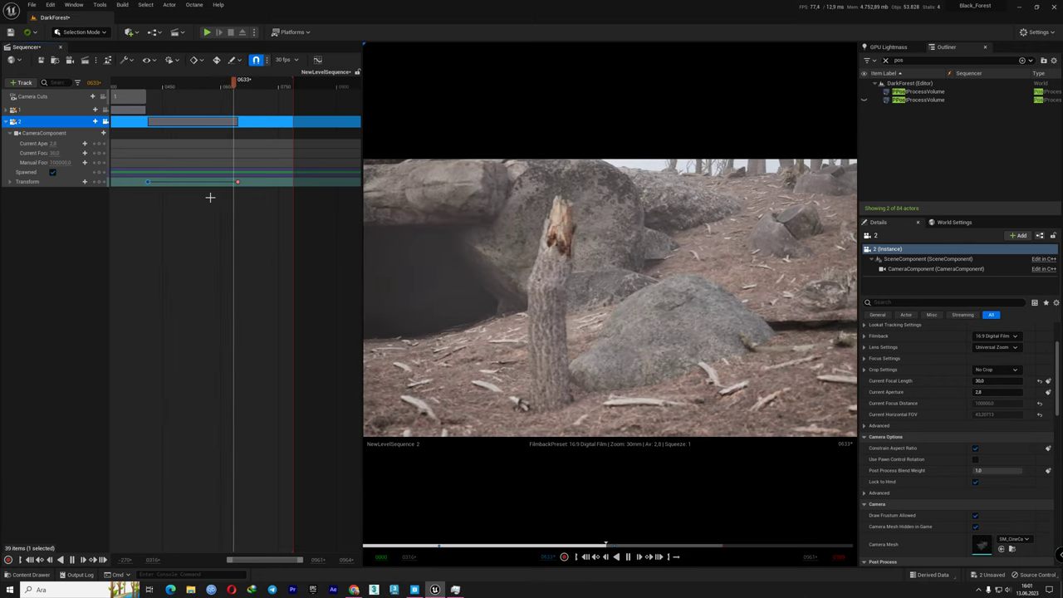
pyautogui.press('space')
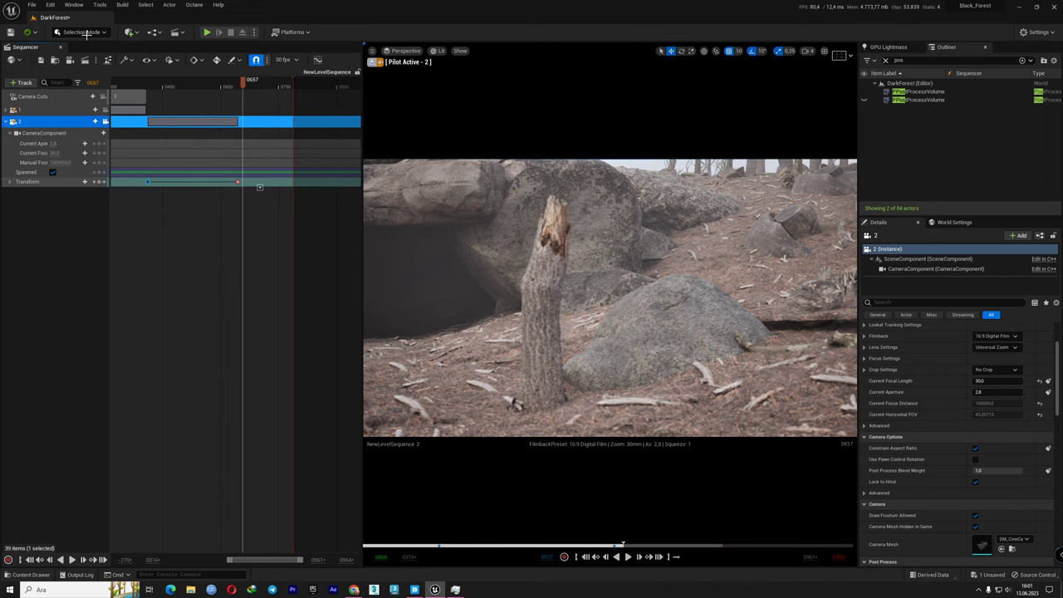
# - Pick the landscape Smooth tool, select Landscape4 via the Outliner filter, and shrink the brush to about 645
pyautogui.hotkey('shift', '2')
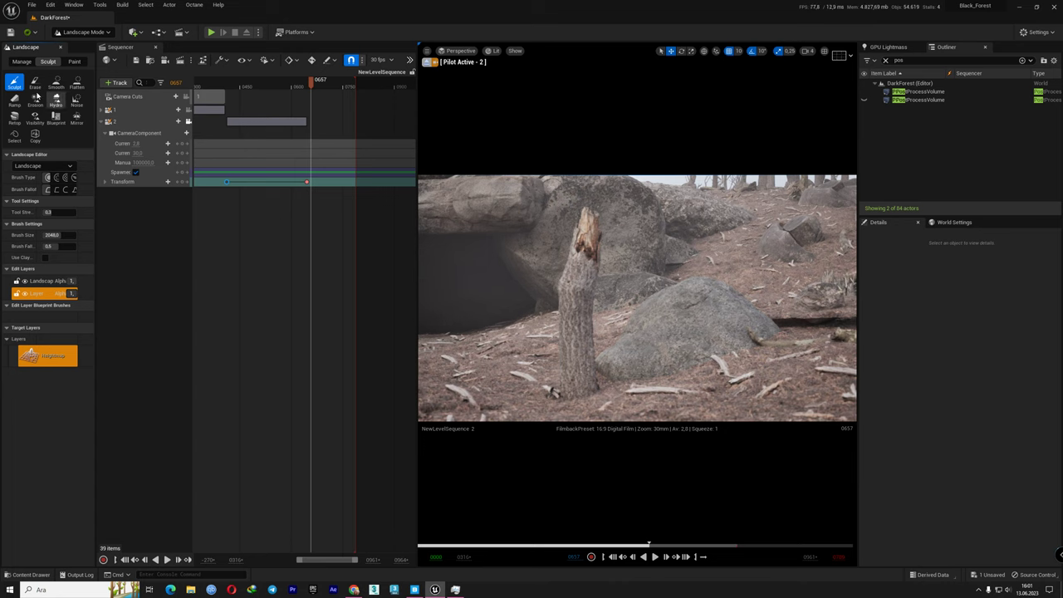
pyautogui.click(54, 83)
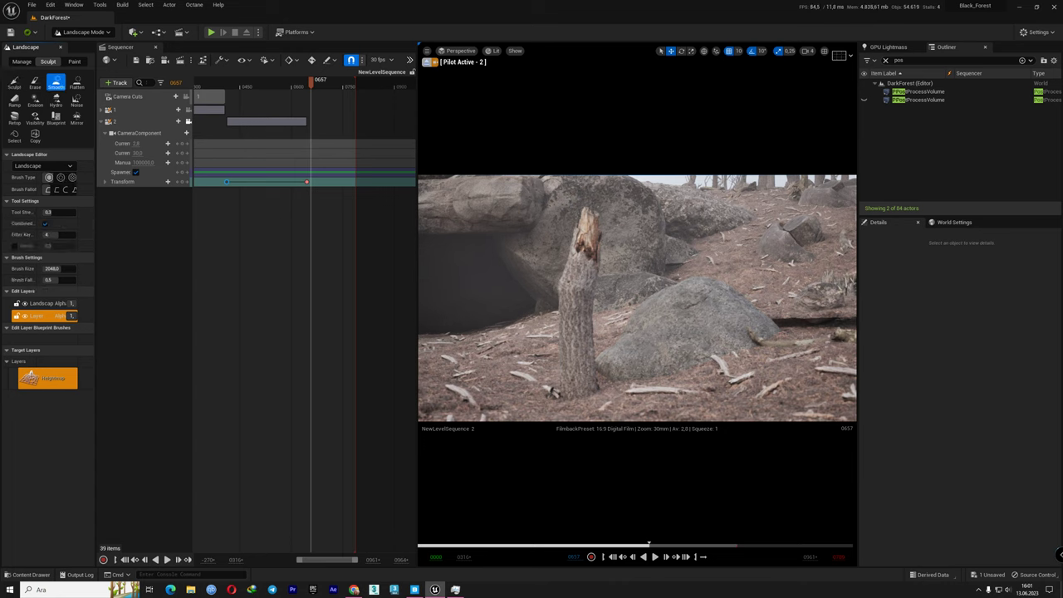
pyautogui.click(885, 59)
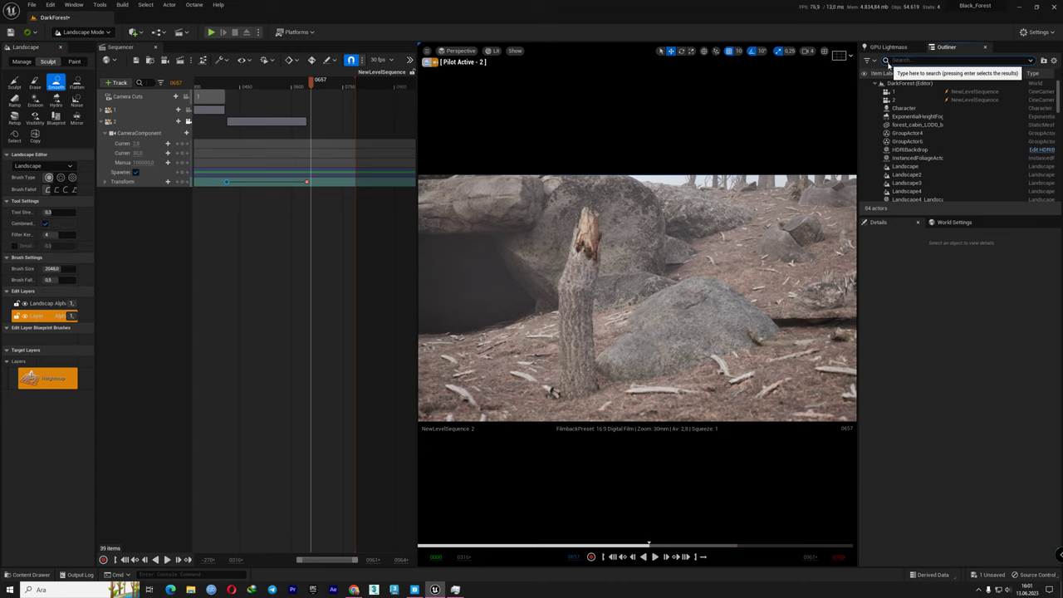
pyautogui.write('lan')
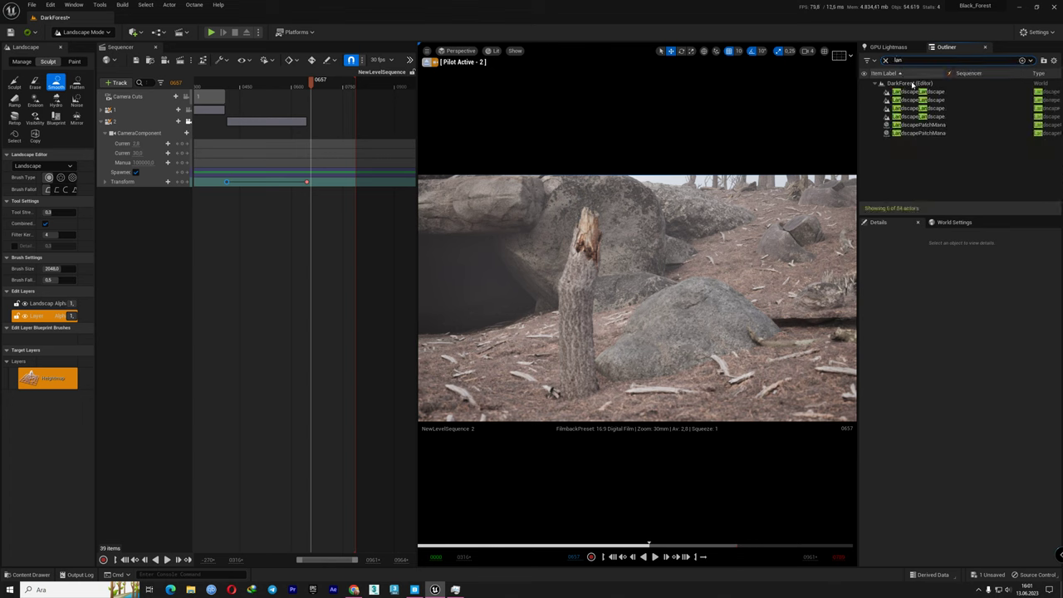
pyautogui.click(943, 118)
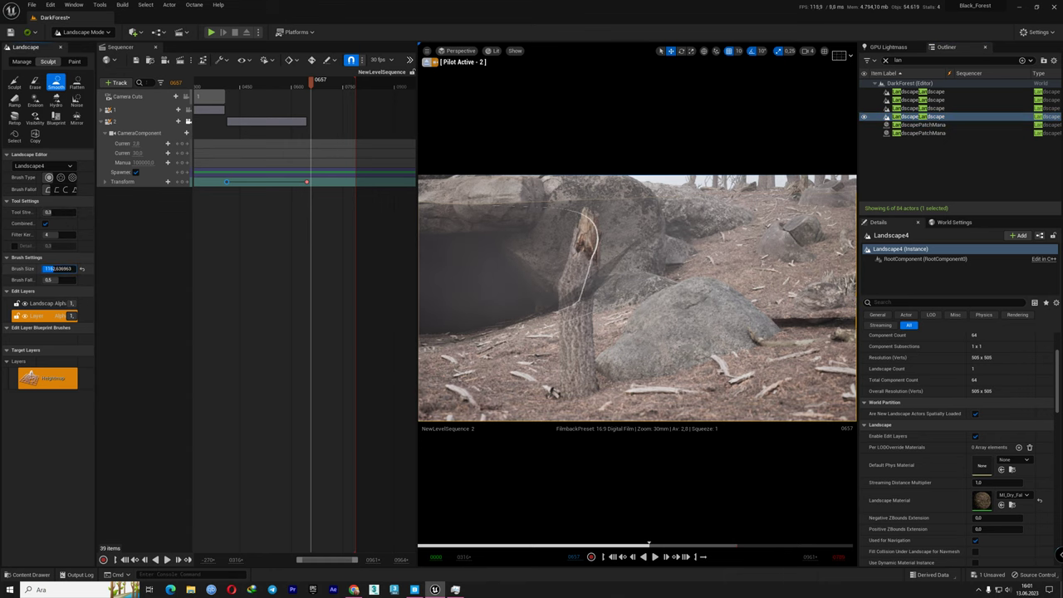
pyautogui.moveTo(62, 269); pyautogui.dragTo(37, 269)
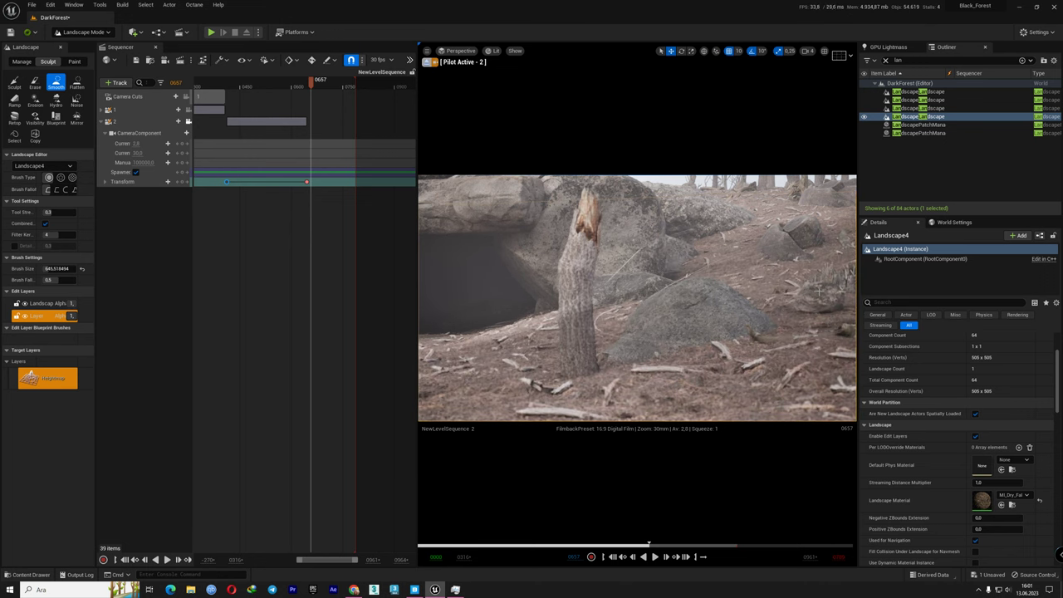
pyautogui.hotkey('shift', '1')
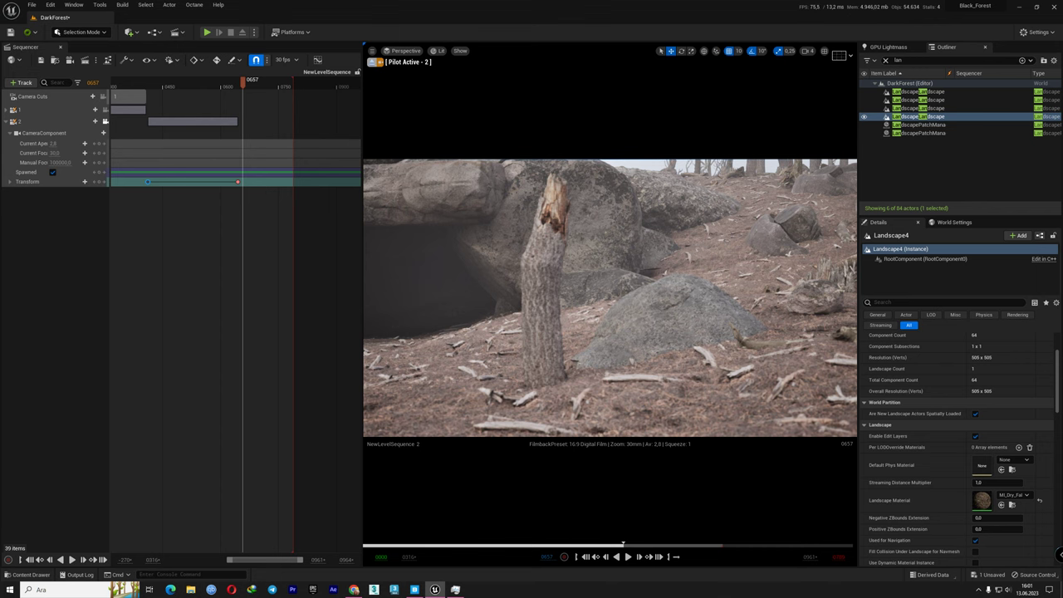
# - Preview camera 2's move, expand its Rotation channels, and raise the pitch at key 0412
pyautogui.click(153, 83)
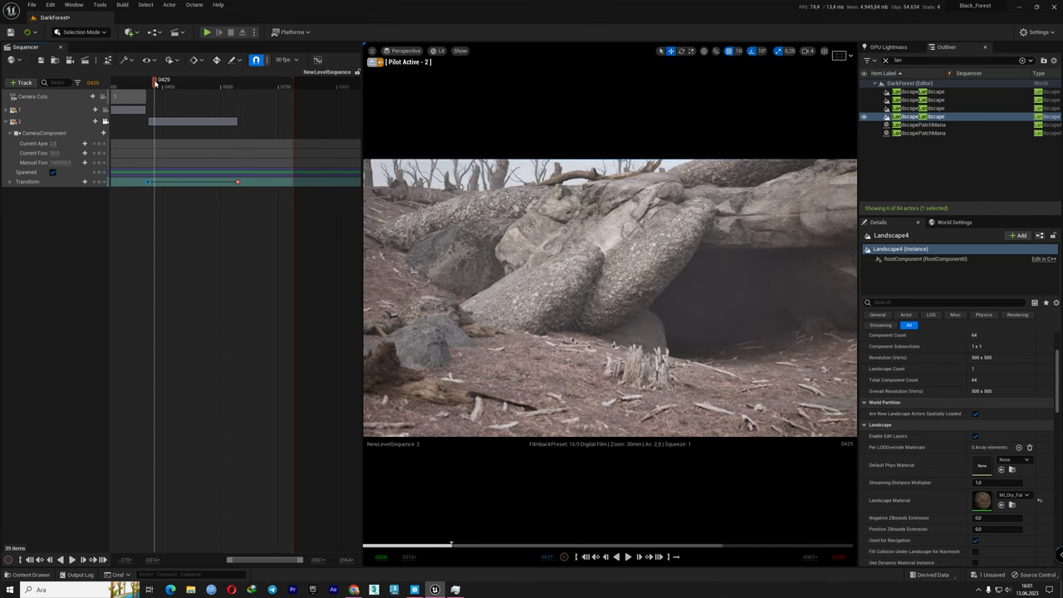
pyautogui.press('space')
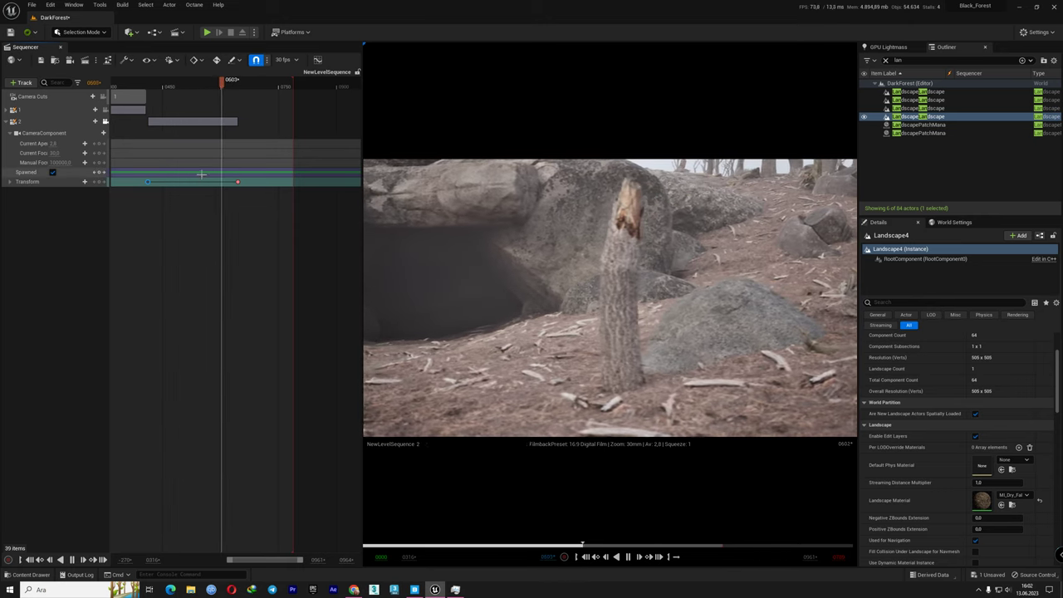
pyautogui.click(148, 181)
pyautogui.click(147, 181)
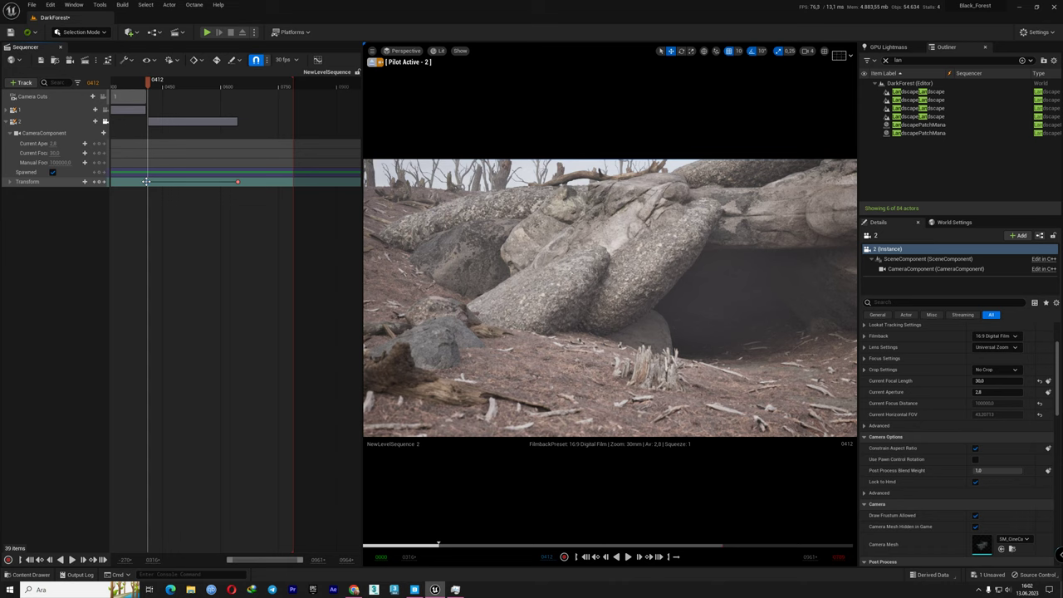
pyautogui.click(10, 181)
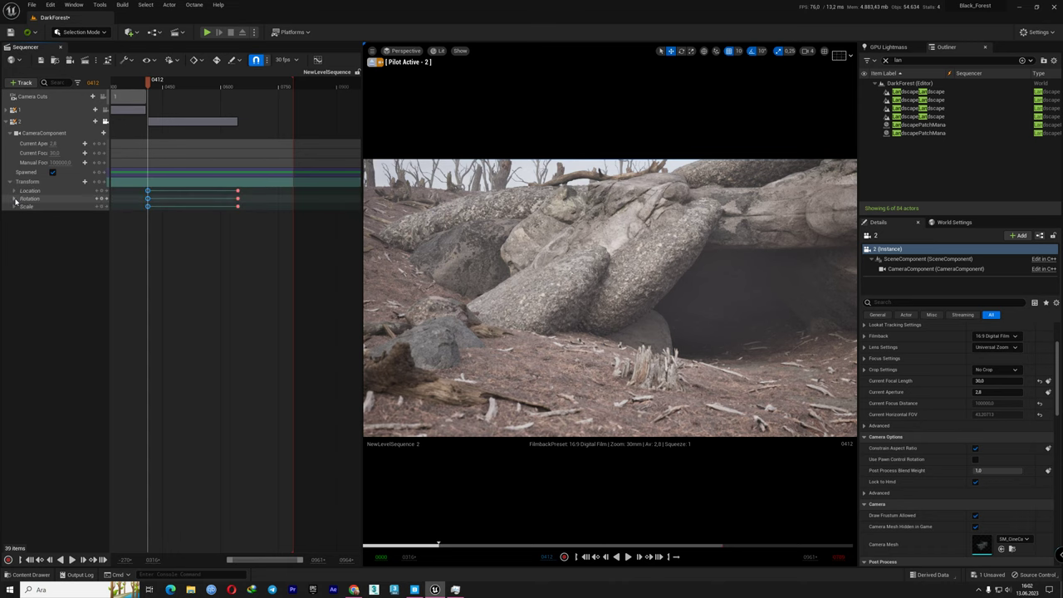
pyautogui.click(13, 200)
pyautogui.moveTo(63, 212); pyautogui.dragTo(68, 212)
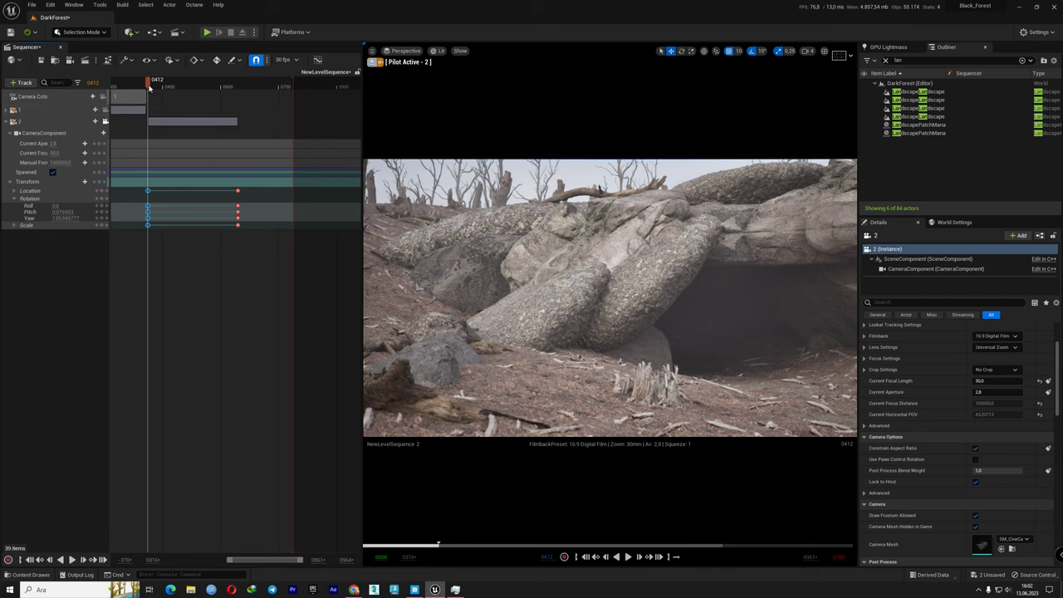
# - Raise the pitch at key 0645 to about 1.20 and replay the adjusted move
pyautogui.moveTo(154, 85); pyautogui.dragTo(230, 91)
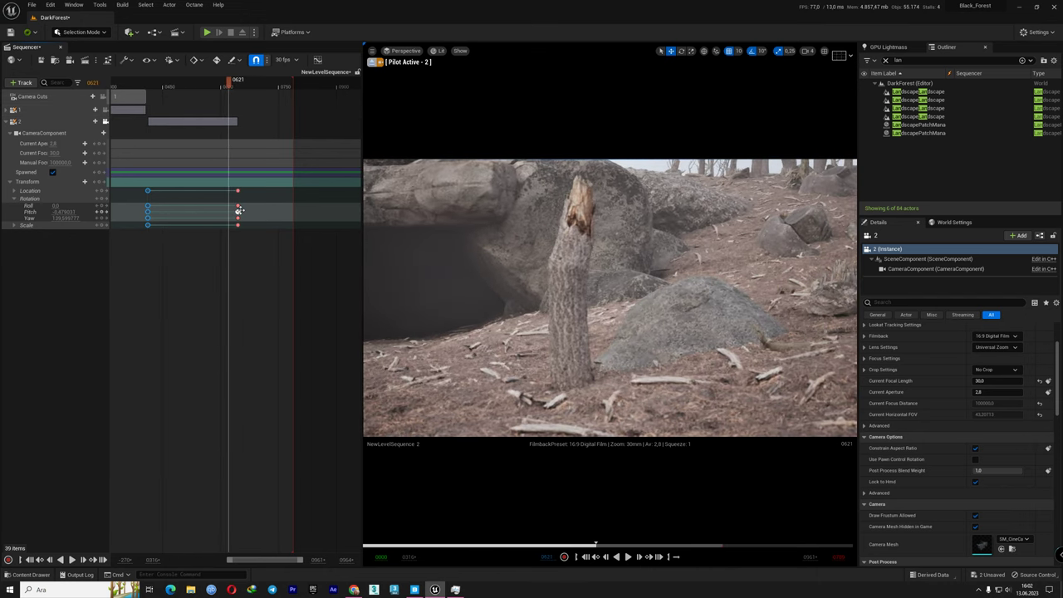
pyautogui.click(237, 210)
pyautogui.moveTo(71, 212); pyautogui.dragTo(92, 211)
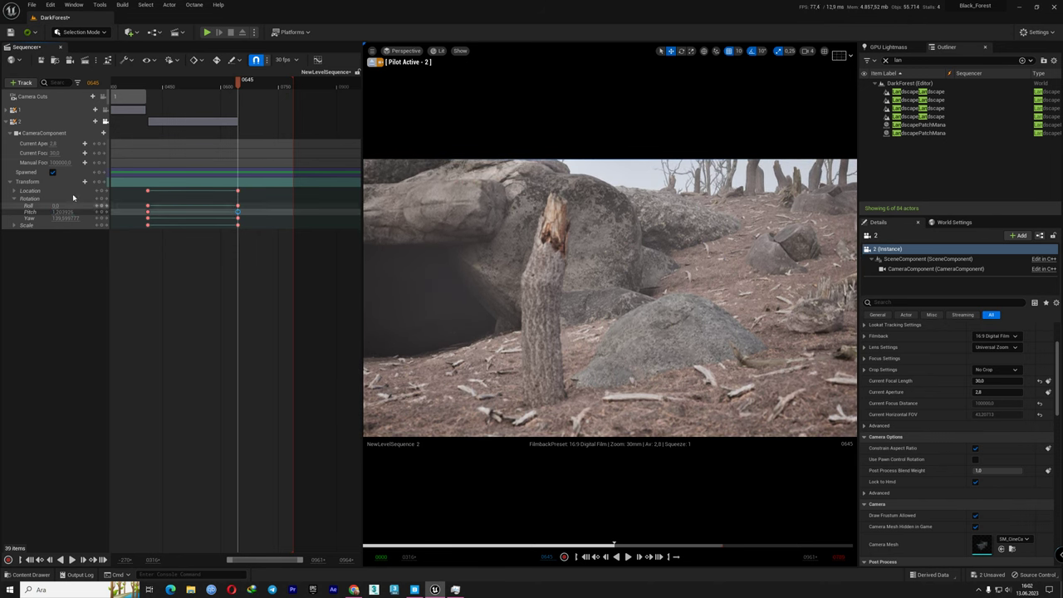
pyautogui.click(141, 83)
pyautogui.press('space')
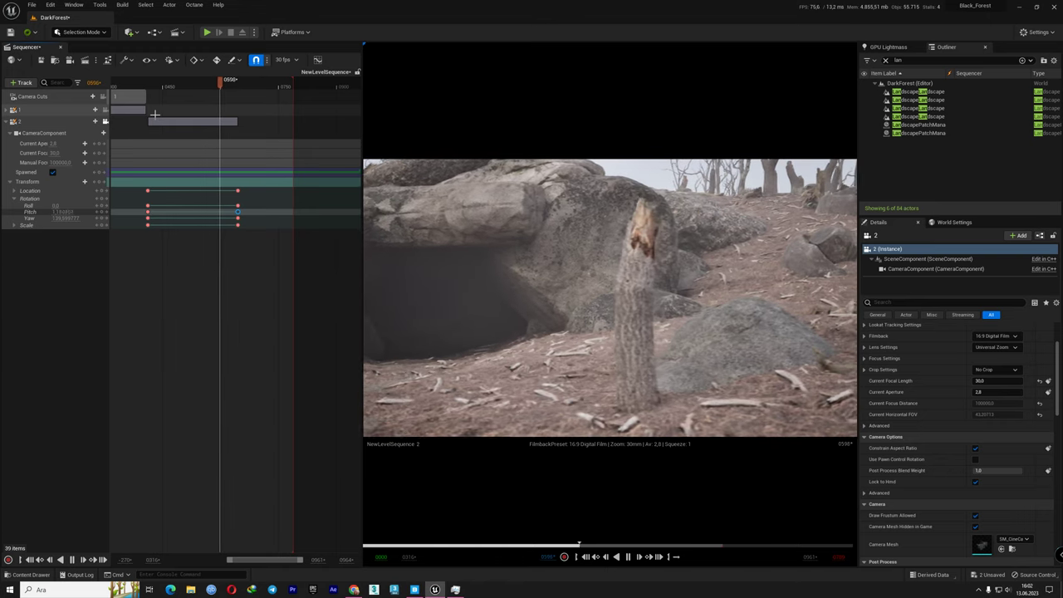
pyautogui.press('space')
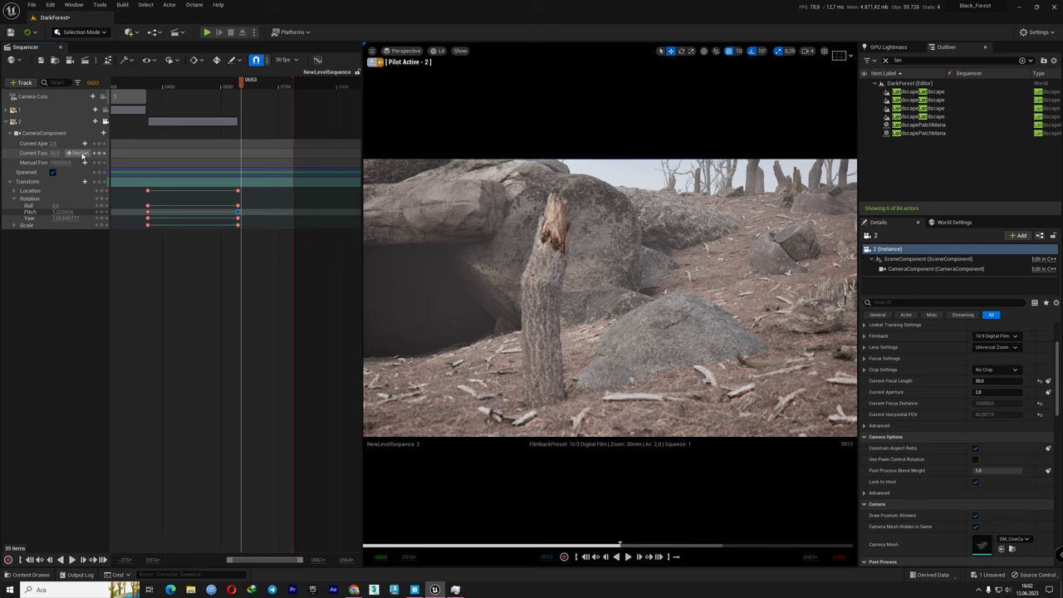
# - Filter the Outliner for 'po' and toggle the post process volumes' visibility to compare
pyautogui.click(901, 60)
pyautogui.write('po')
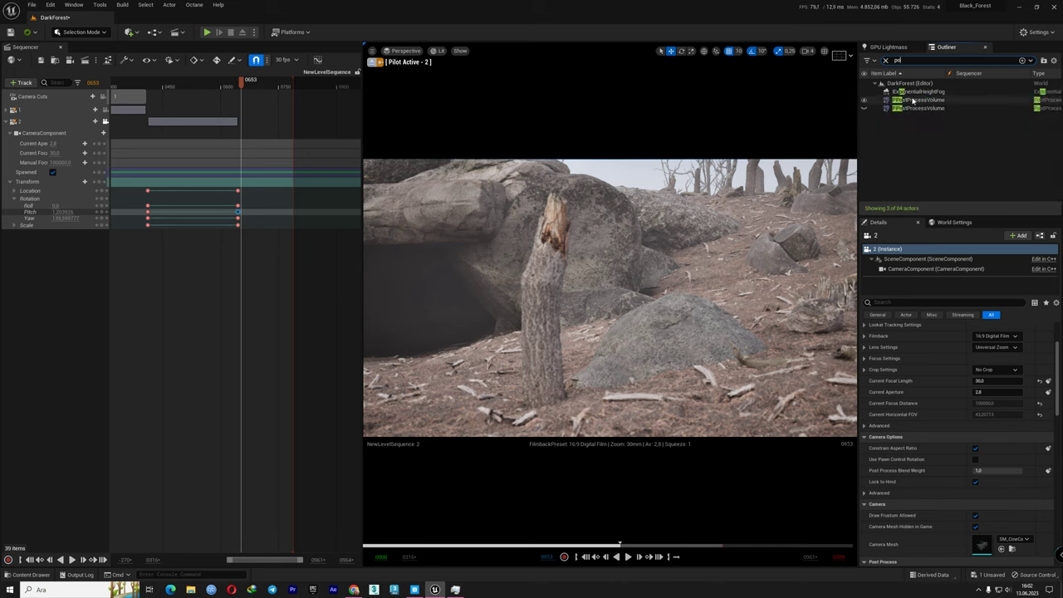
pyautogui.click(864, 100)
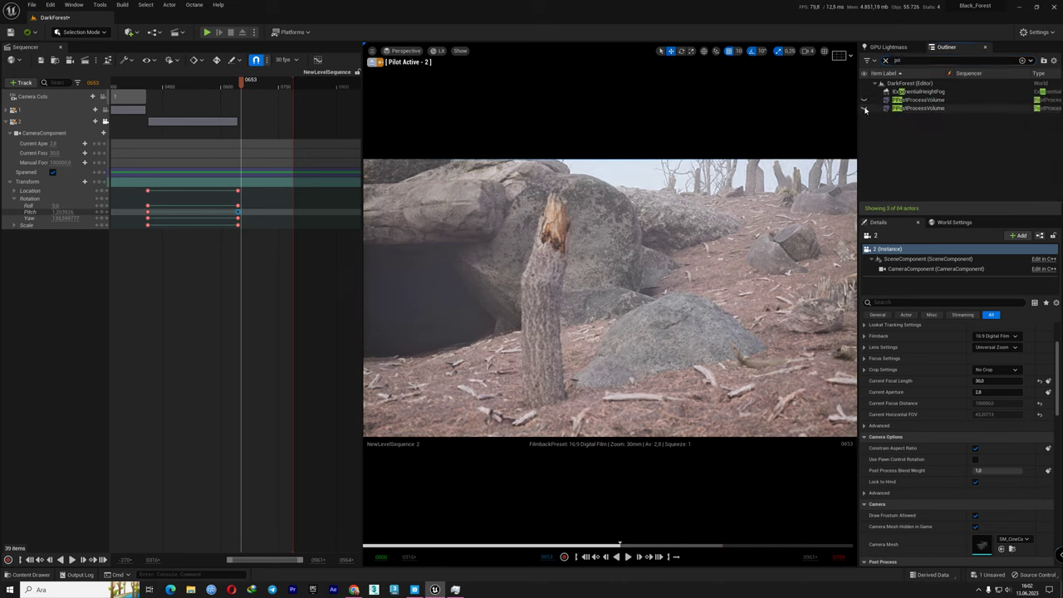
pyautogui.click(863, 107)
pyautogui.click(886, 100)
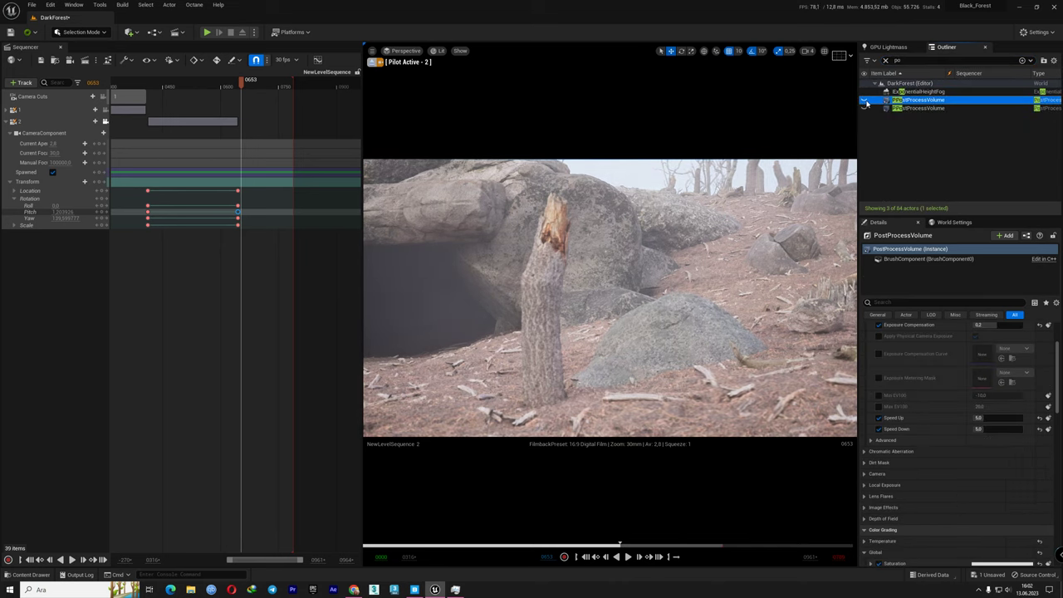
pyautogui.click(865, 100)
# - Collapse Exposure, enable the Contrast override in Color Grading, and play back to check the grade
pyautogui.scroll(3, 864, 365)
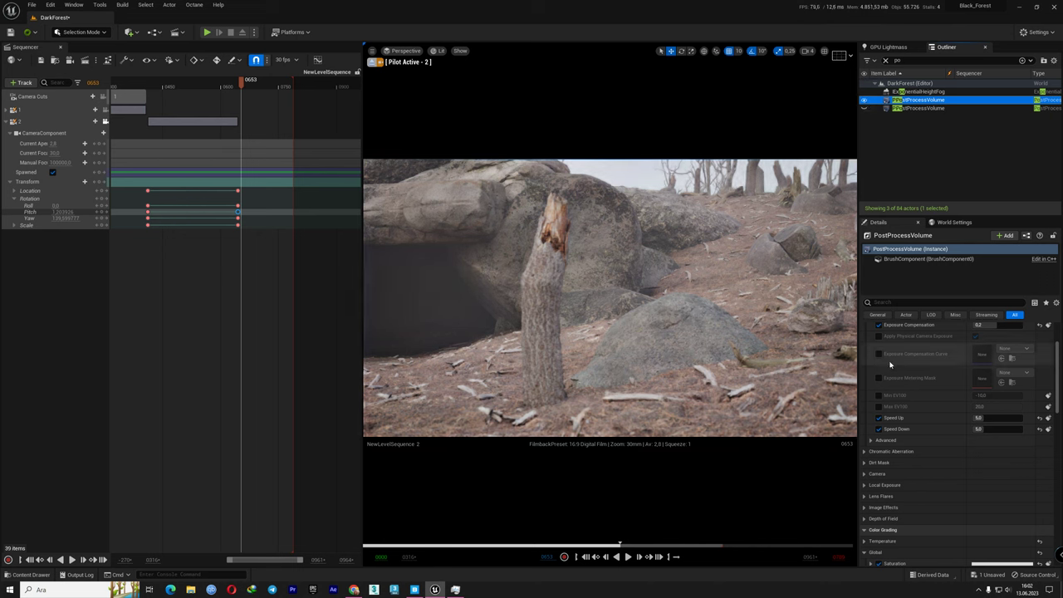
pyautogui.click(864, 340)
pyautogui.scroll(1, 864, 375)
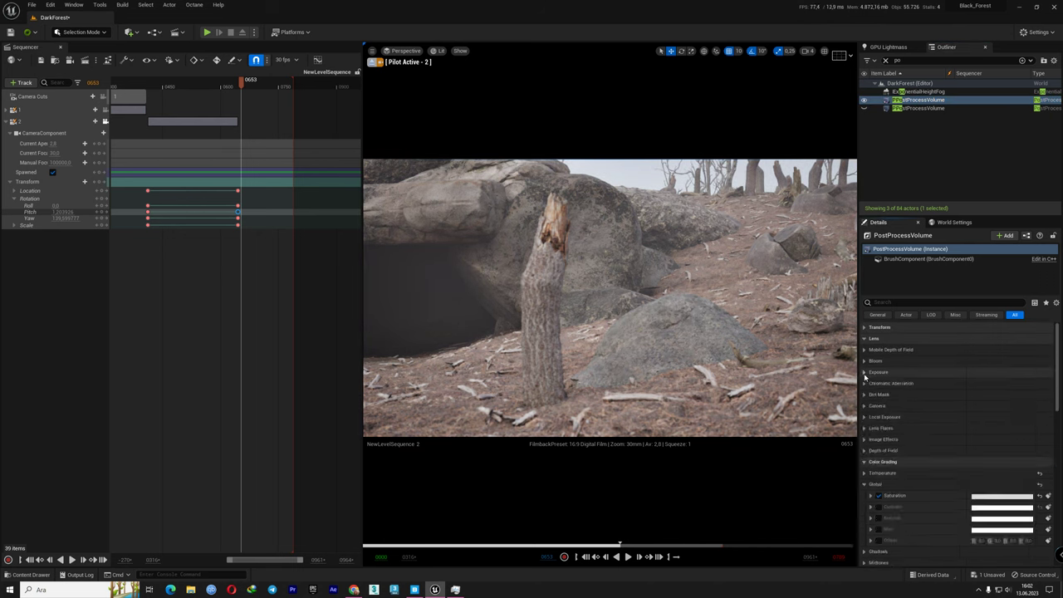
pyautogui.click(879, 507)
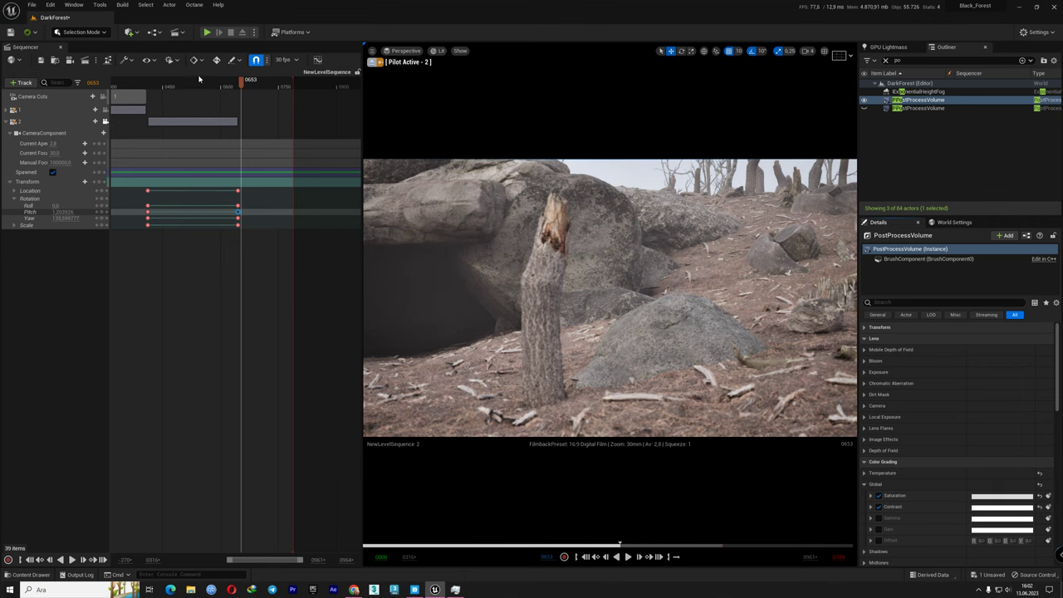
pyautogui.click(168, 85)
pyautogui.press('space')
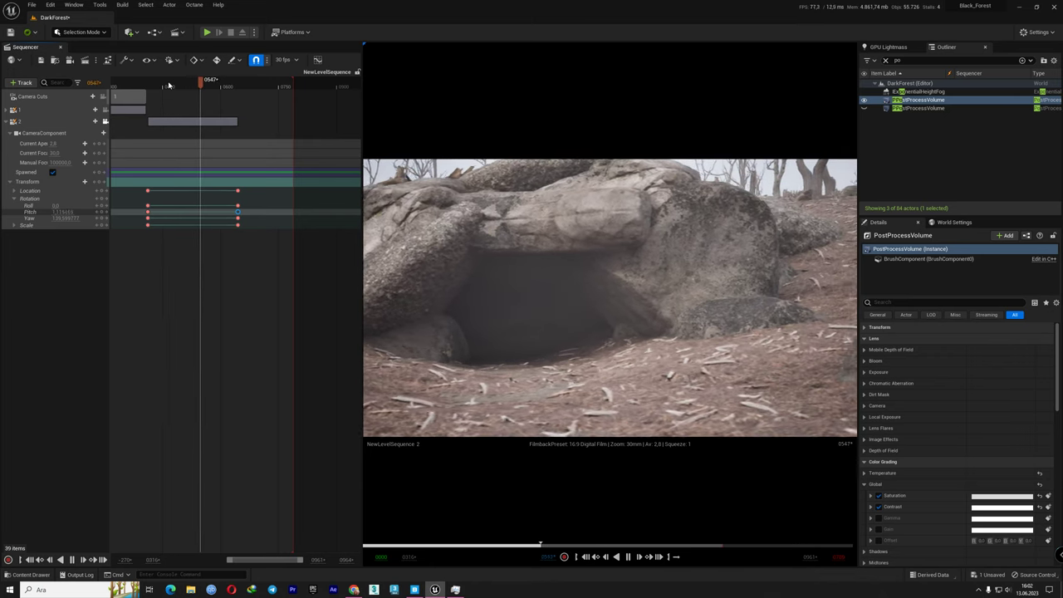
pyautogui.press('space')
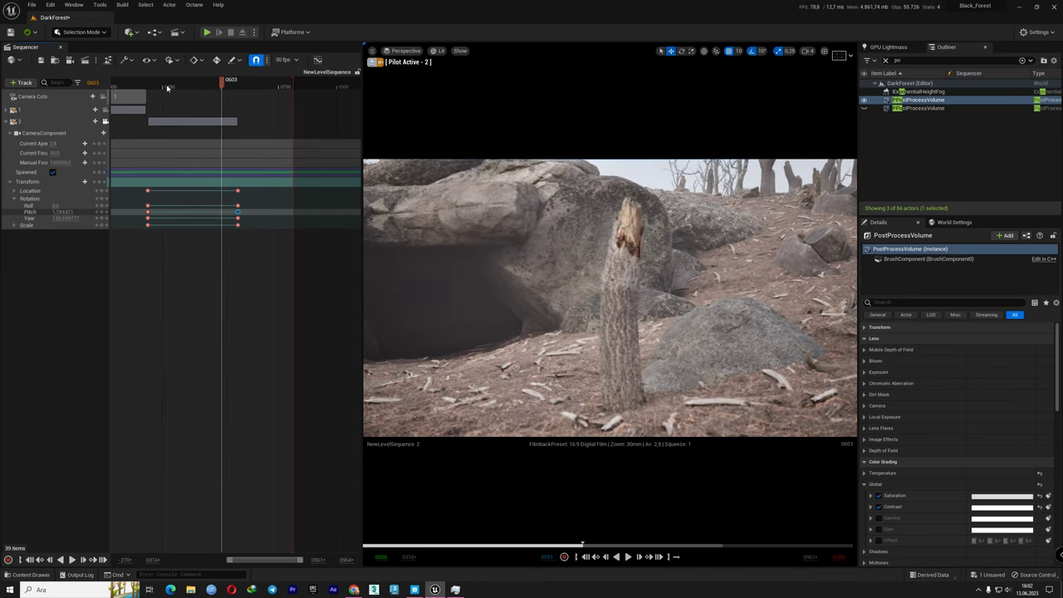
# - Select the PostProcessVolume in the Outliner and turn off its effect
pyautogui.click(919, 61)
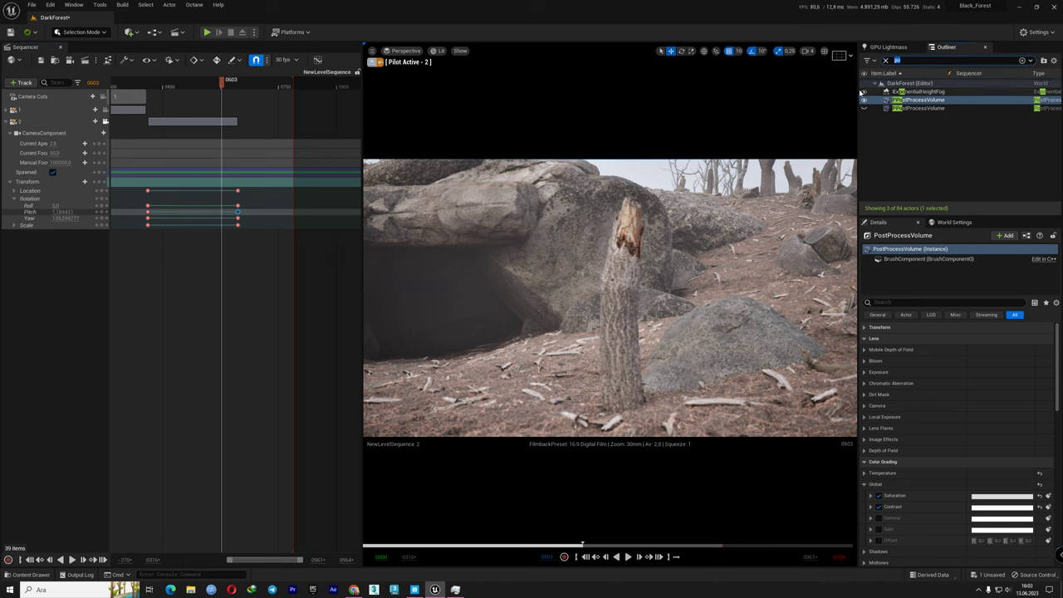
pyautogui.click(864, 99)
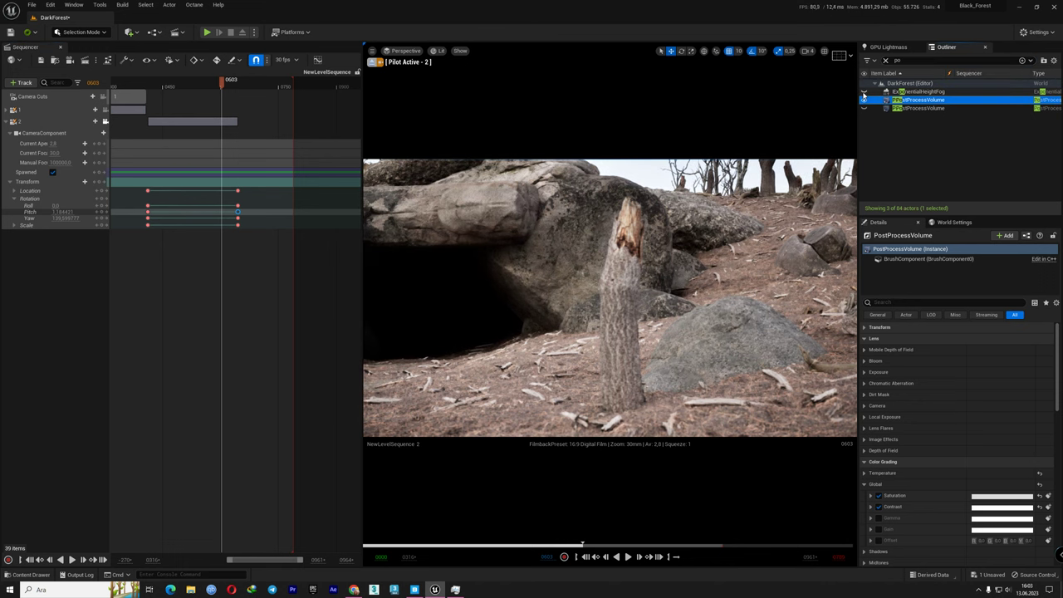
pyautogui.click(863, 99)
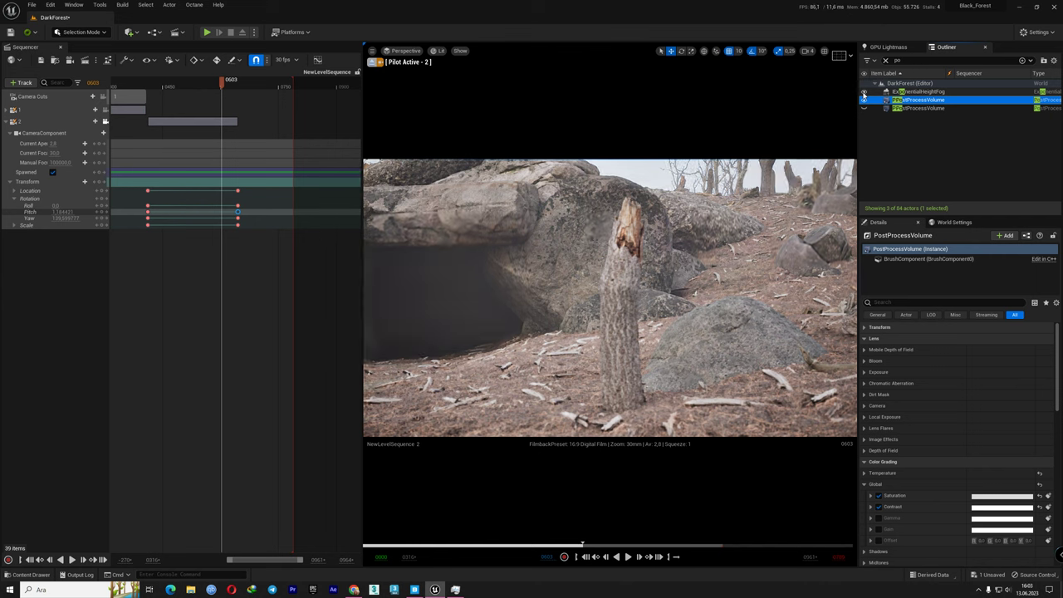
# - Set the ExponentialHeightFog's Extinction Scale to 0.5 and recheck the cave shot around frame 402
pyautogui.click(913, 91)
pyautogui.scroll(-5, 955, 449)
pyautogui.scroll(-5, 955, 448)
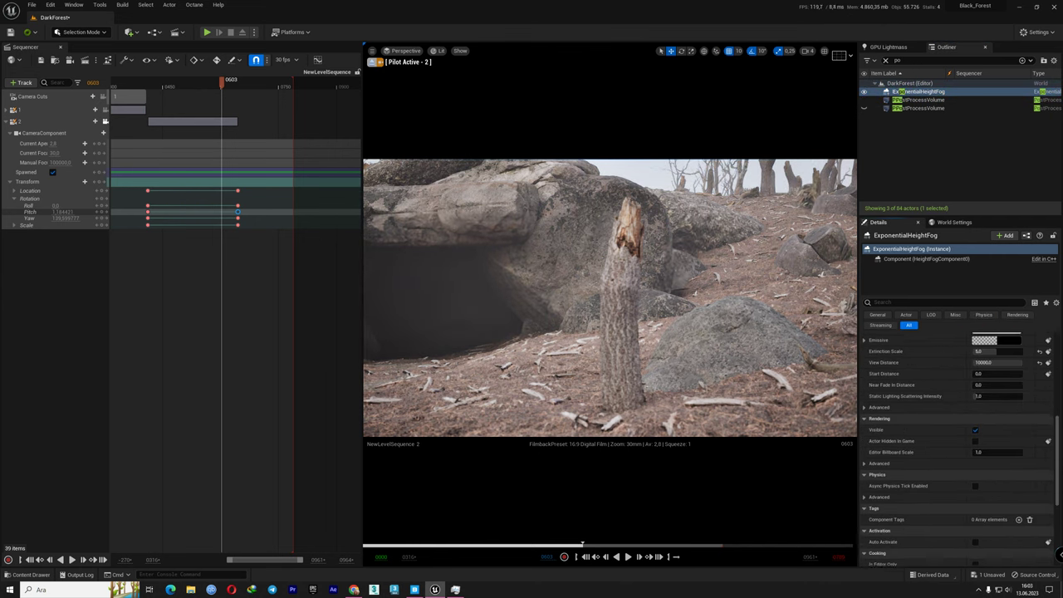
pyautogui.scroll(1, 955, 448)
pyautogui.click(986, 378)
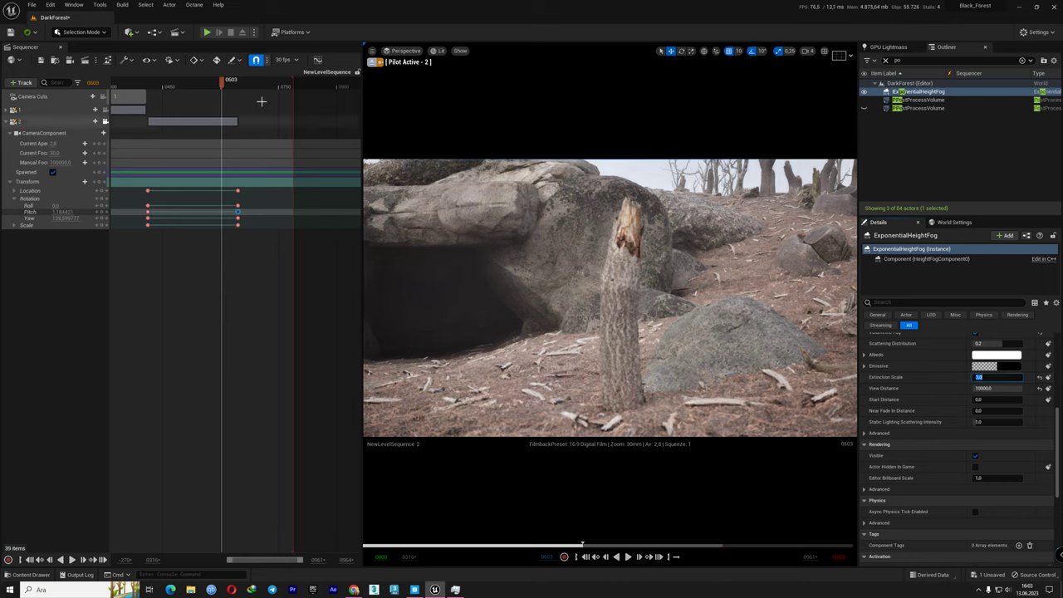
pyautogui.moveTo(178, 79); pyautogui.dragTo(136, 81)
pyautogui.press('space')
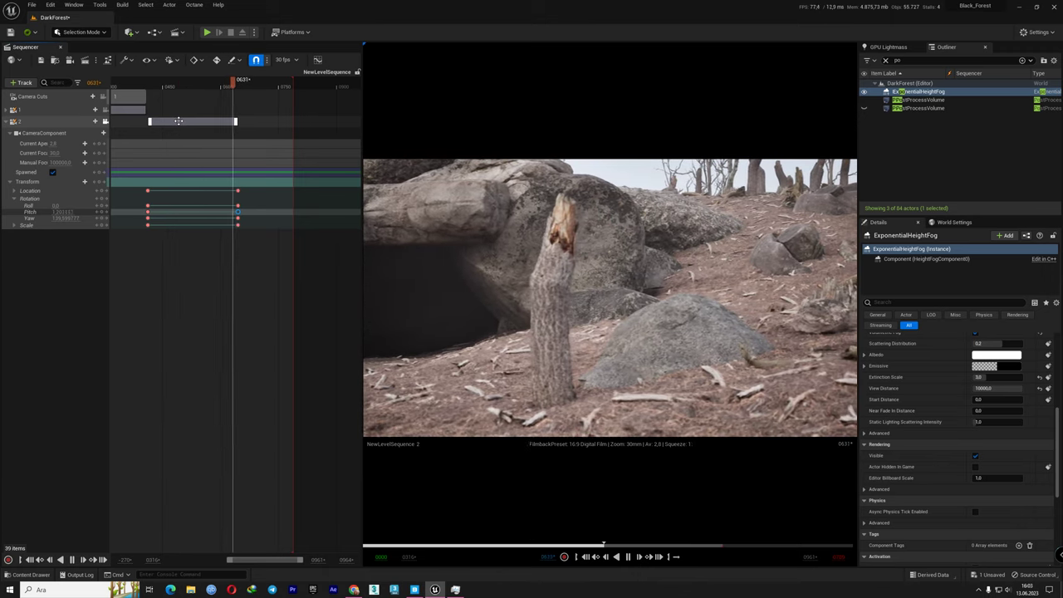
pyautogui.press('space')
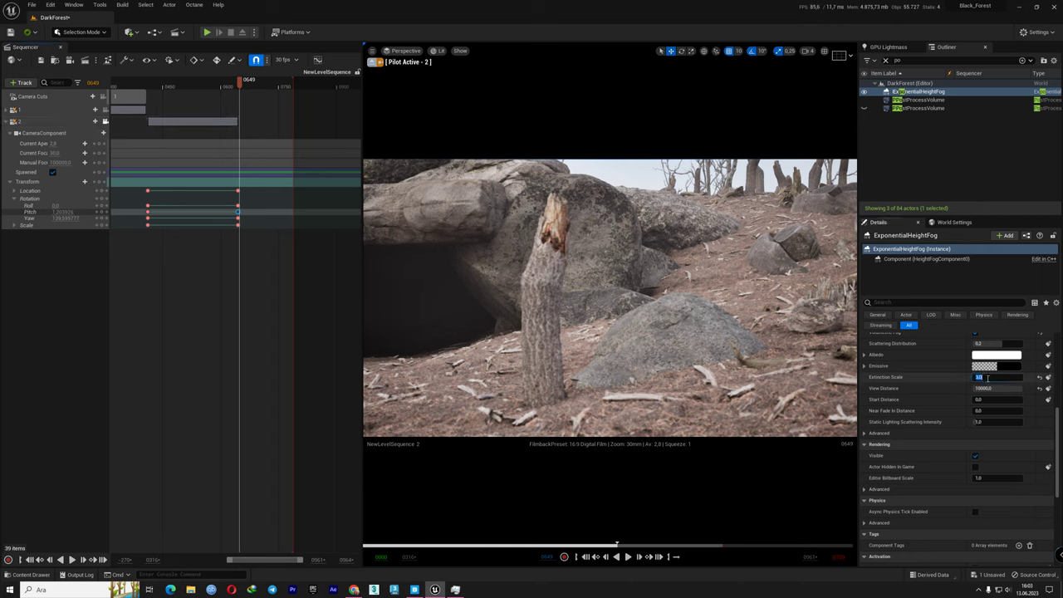
pyautogui.write('0.5')
pyautogui.press('Return')
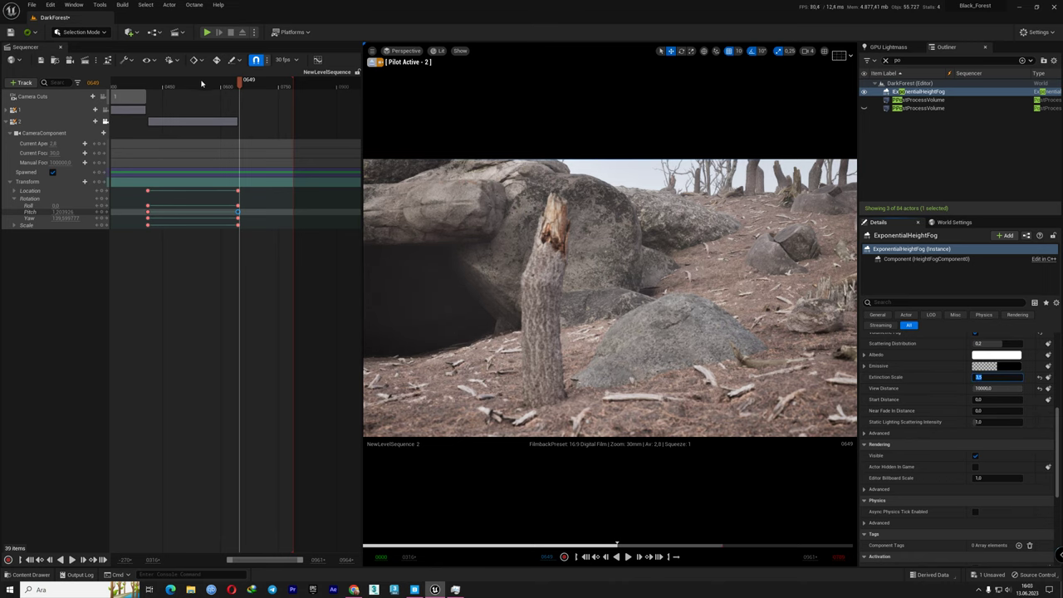
pyautogui.moveTo(168, 85); pyautogui.dragTo(144, 84)
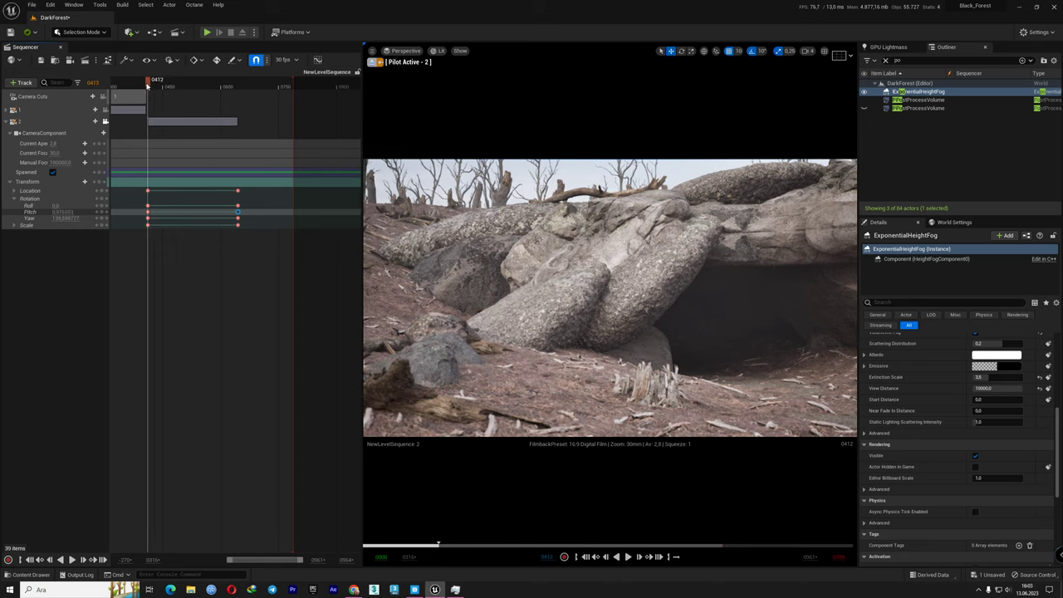
# - Add a Camera Cuts section for camera 2 from frame 0412 and trim its end
pyautogui.click(148, 191)
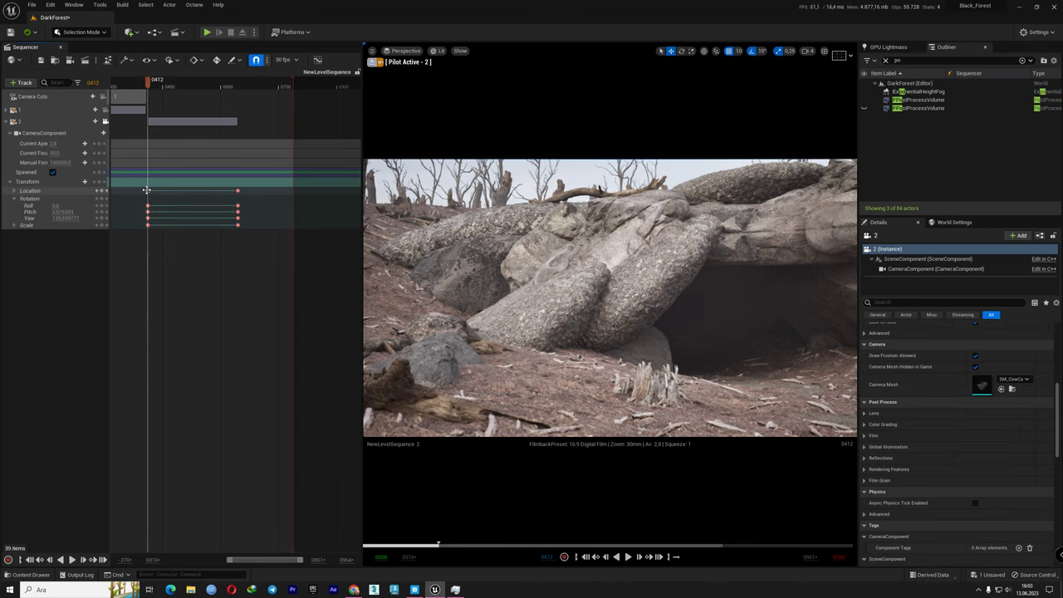
pyautogui.click(83, 97)
pyautogui.click(95, 131)
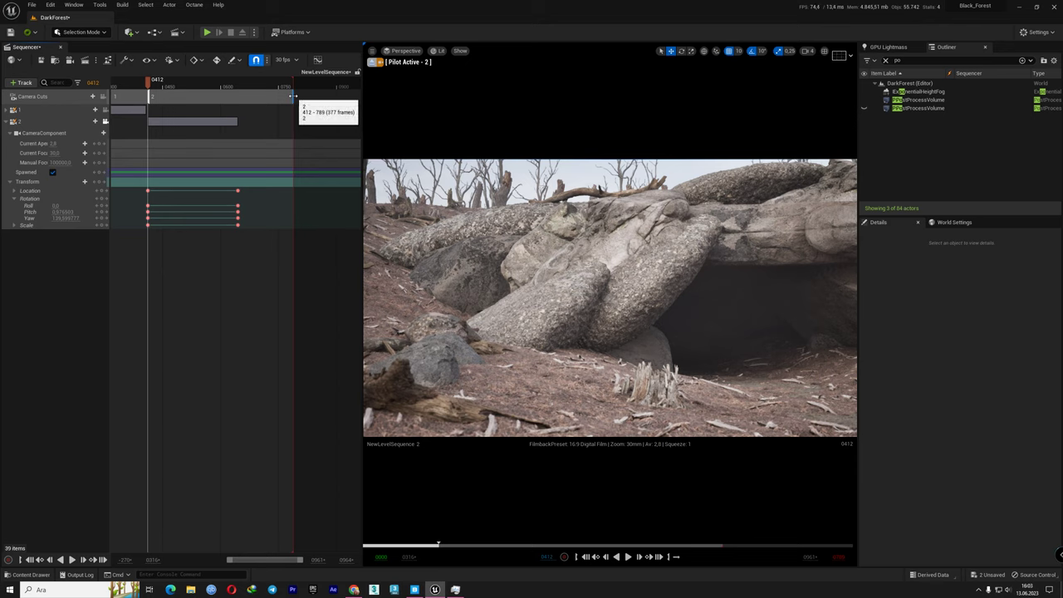
pyautogui.moveTo(291, 96); pyautogui.dragTo(238, 96)
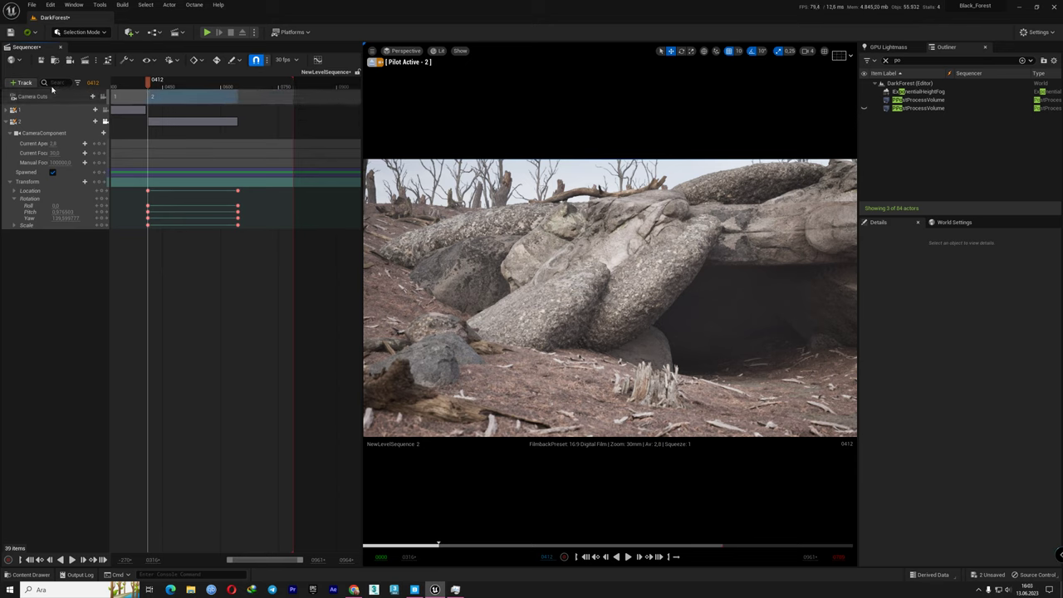
# - Save the sequence, view through camera 1, and return to the sequence start
pyautogui.click(40, 60)
pyautogui.click(404, 50)
pyautogui.click(407, 143)
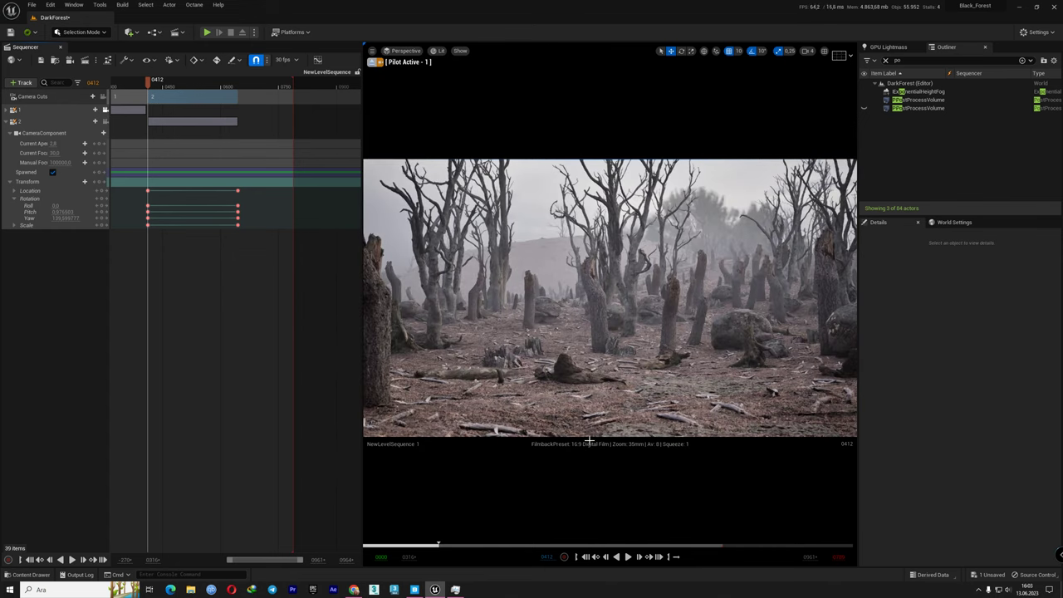
pyautogui.click(585, 558)
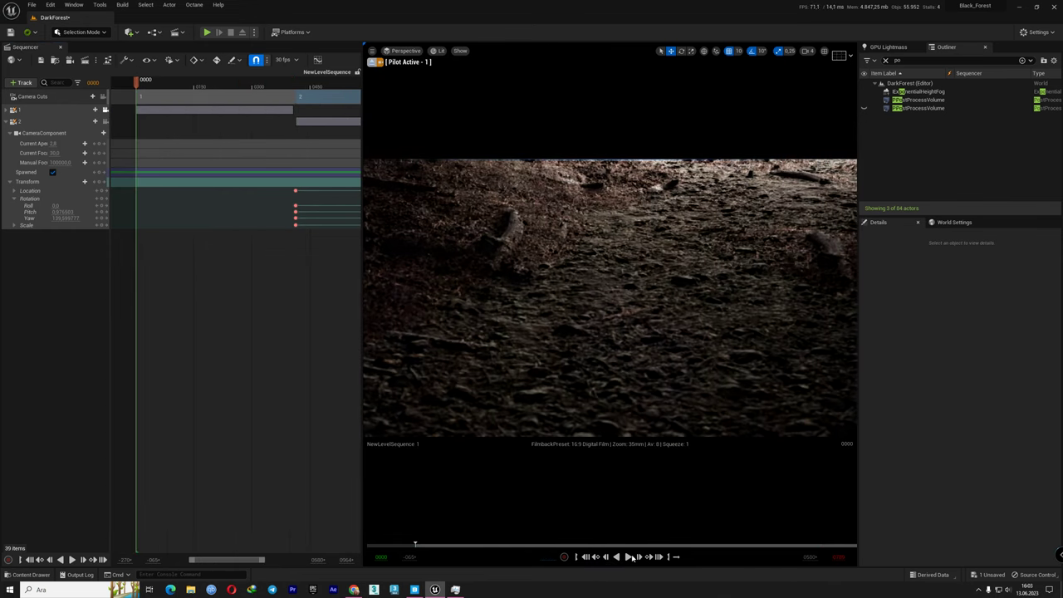
pyautogui.click(628, 558)
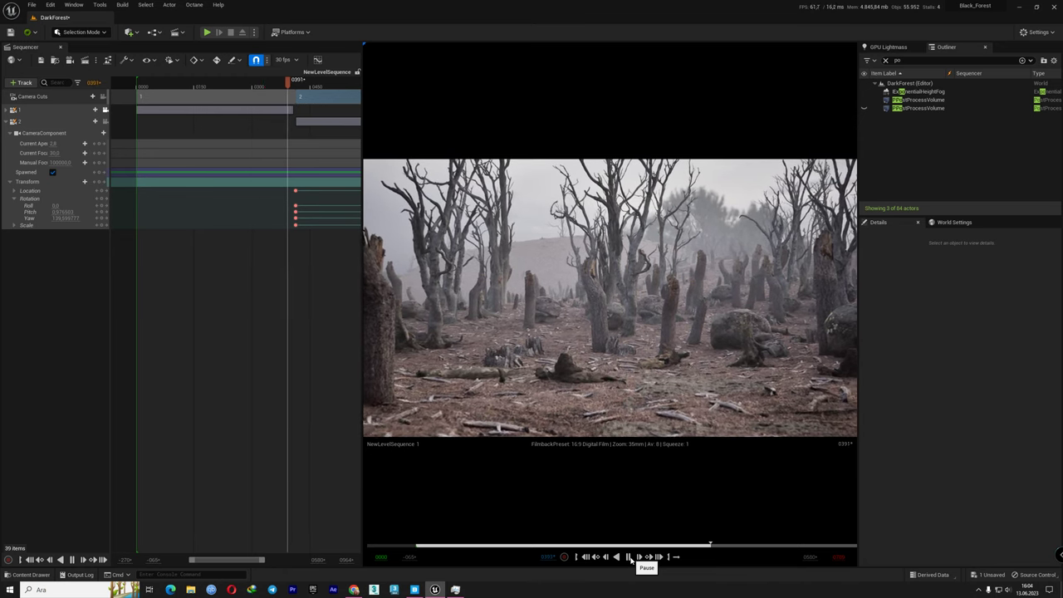
pyautogui.click(631, 557)
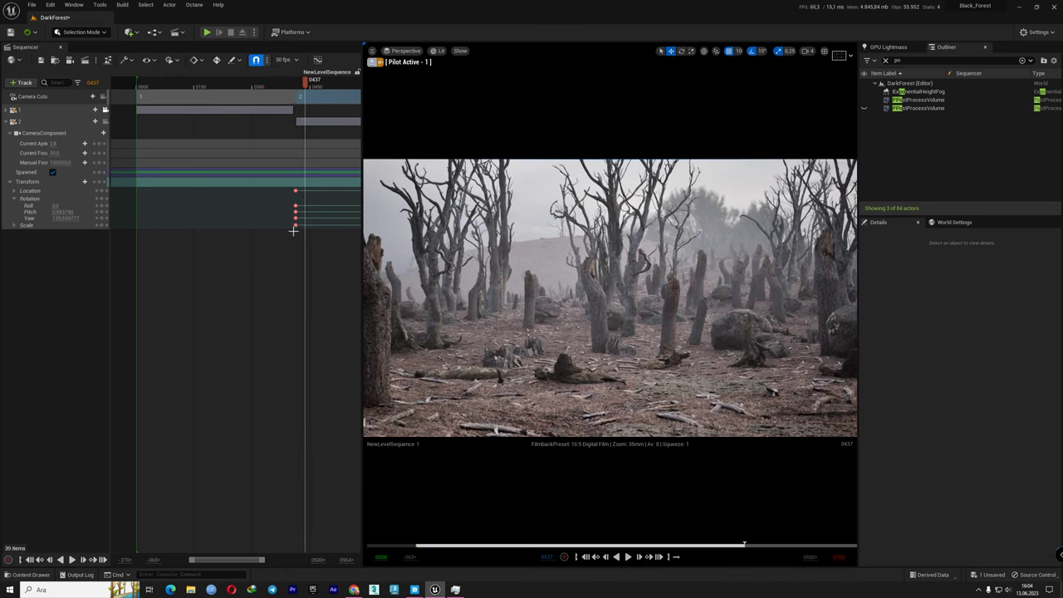
pyautogui.click(312, 191)
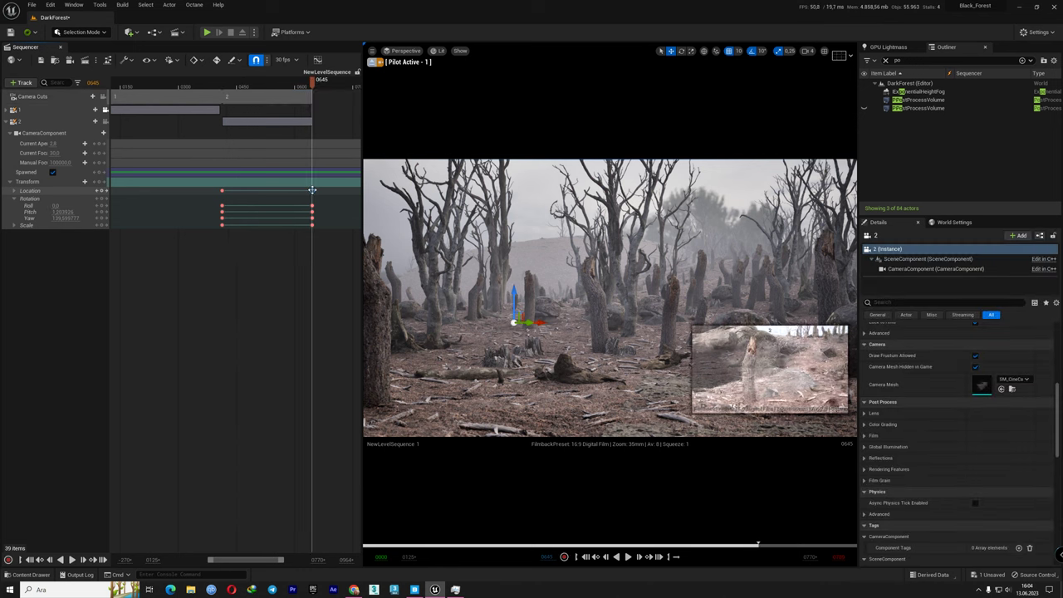
# - Select camera 2's track, widen the viewport, and pilot camera 2
pyautogui.click(5, 122)
pyautogui.click(7, 122)
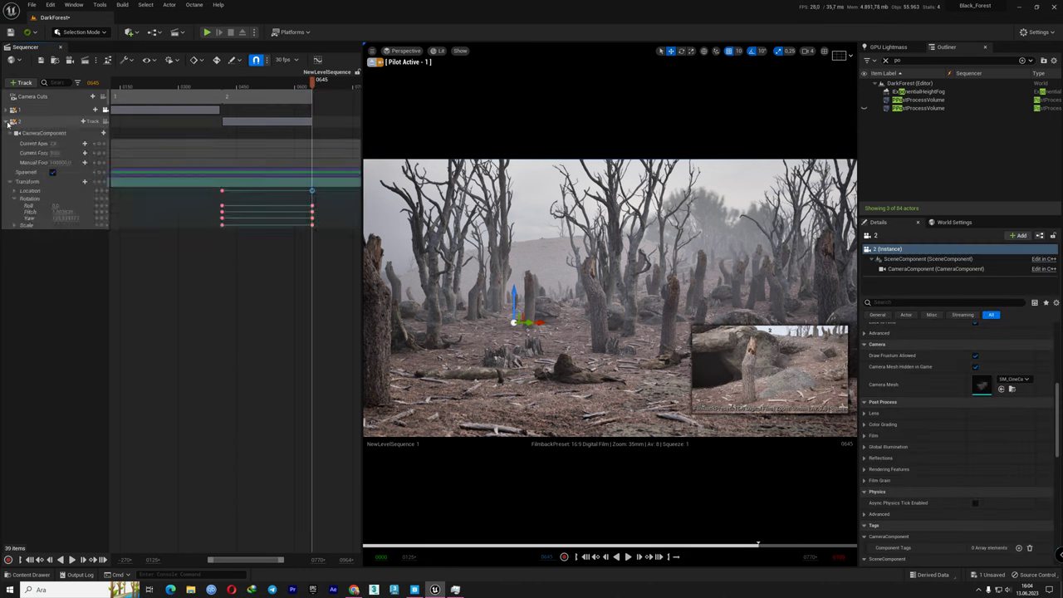
pyautogui.click(34, 122)
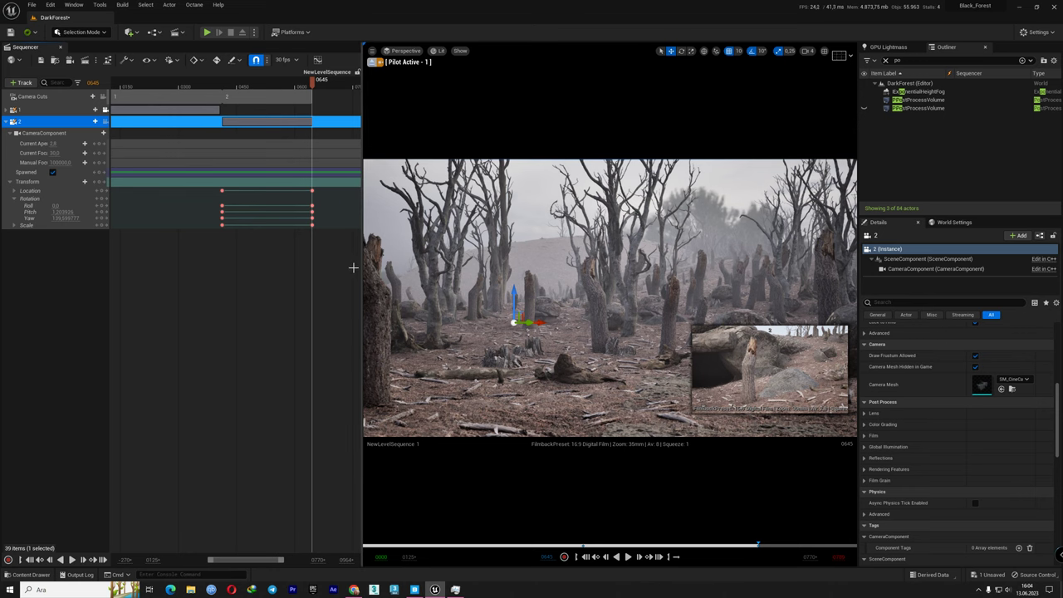
pyautogui.moveTo(361, 261); pyautogui.dragTo(281, 275)
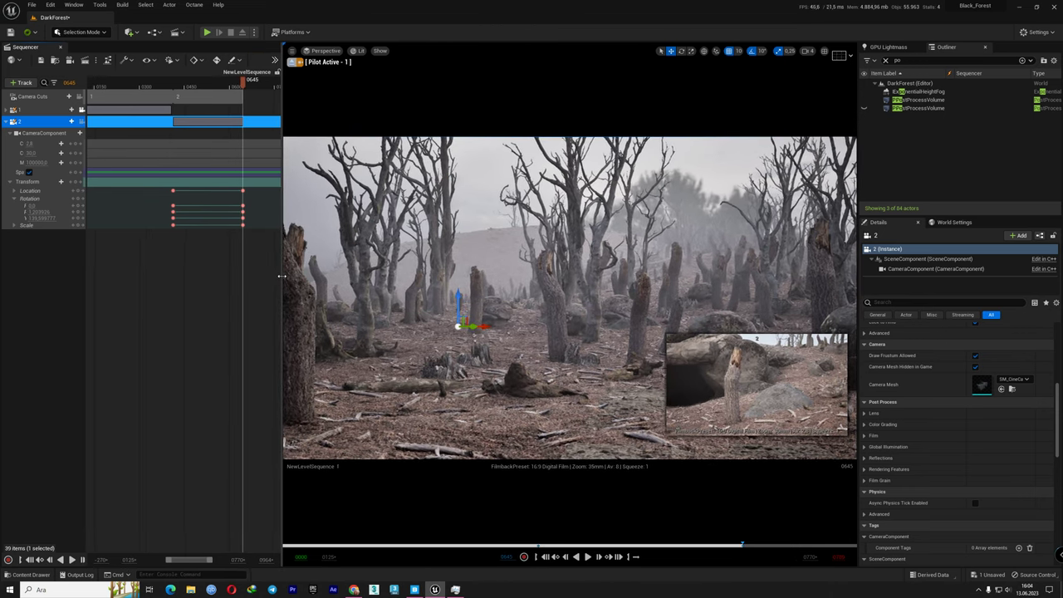
pyautogui.click(327, 51)
pyautogui.click(337, 154)
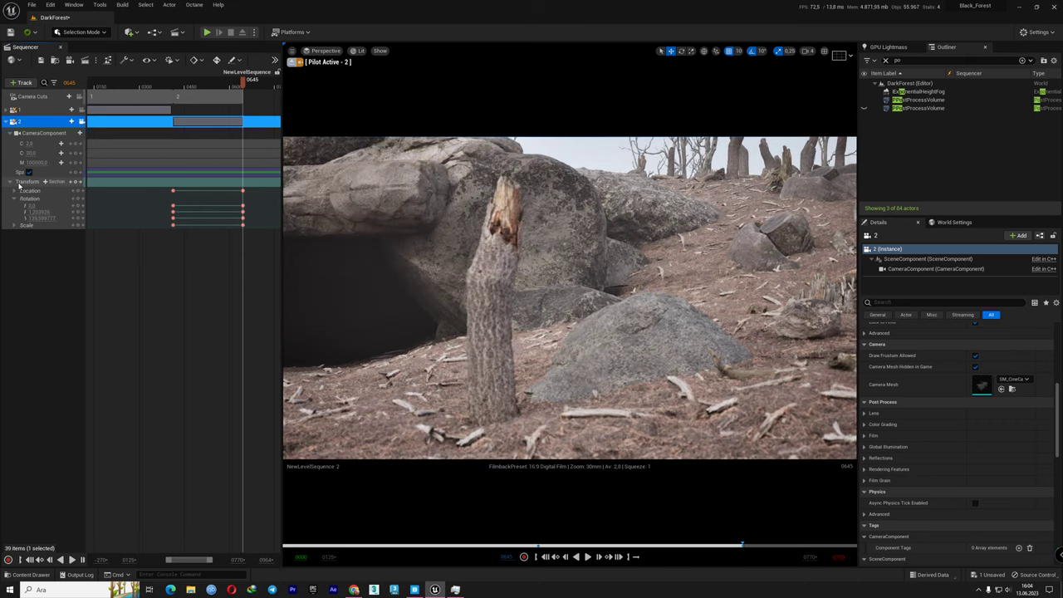
# - Play the sequence from about frame 400 to preview camera 2's move
pyautogui.scroll(10, 955, 432)
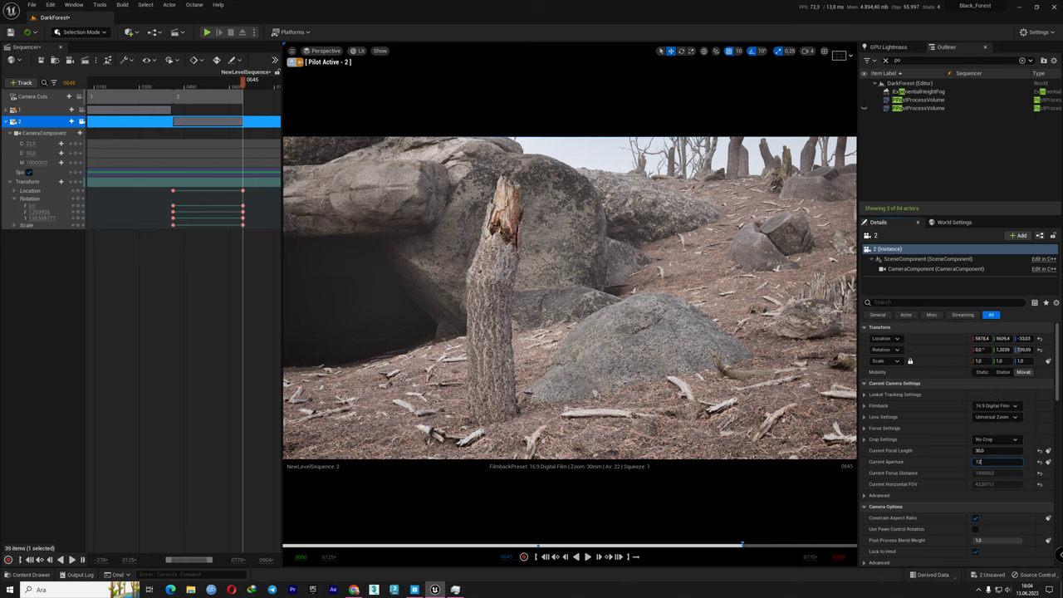
pyautogui.click(176, 84)
pyautogui.press('space')
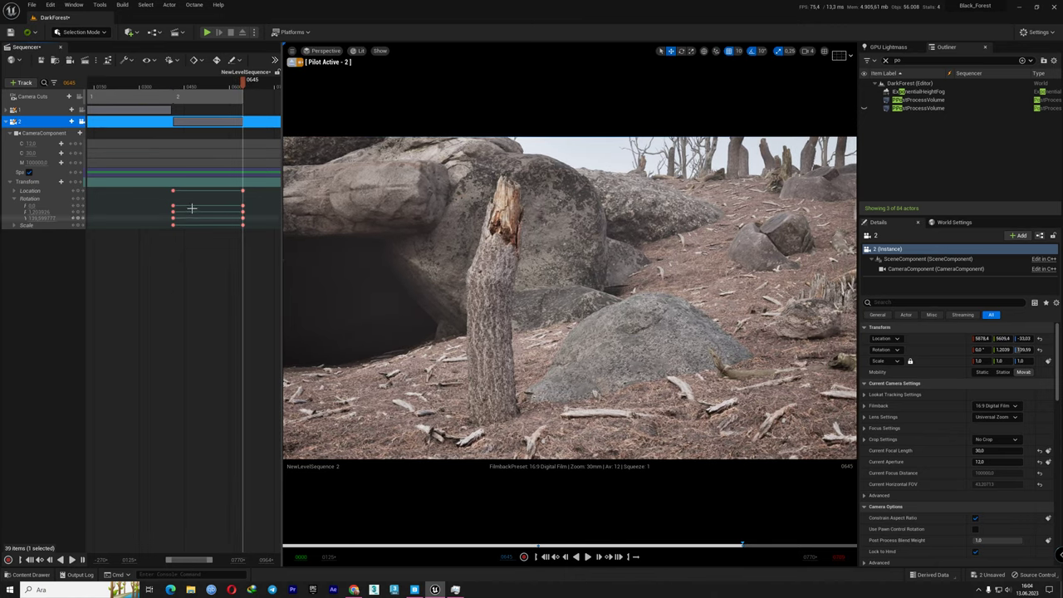
pyautogui.click(5, 122)
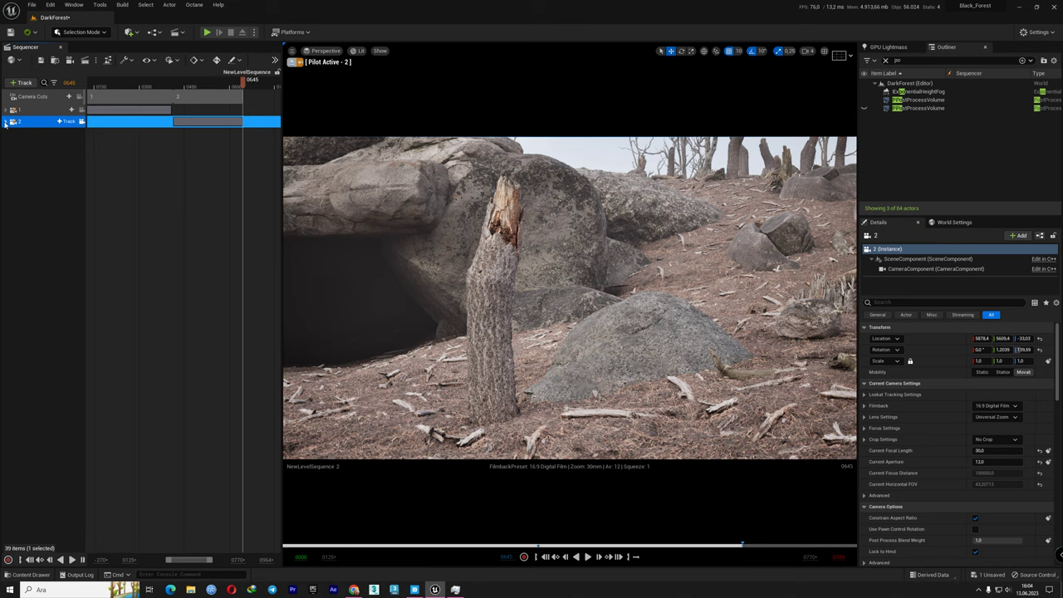
# - Add a new cine camera named 3 and fly it low behind the lichen-covered rock
pyautogui.click(6, 122)
pyautogui.click(54, 61)
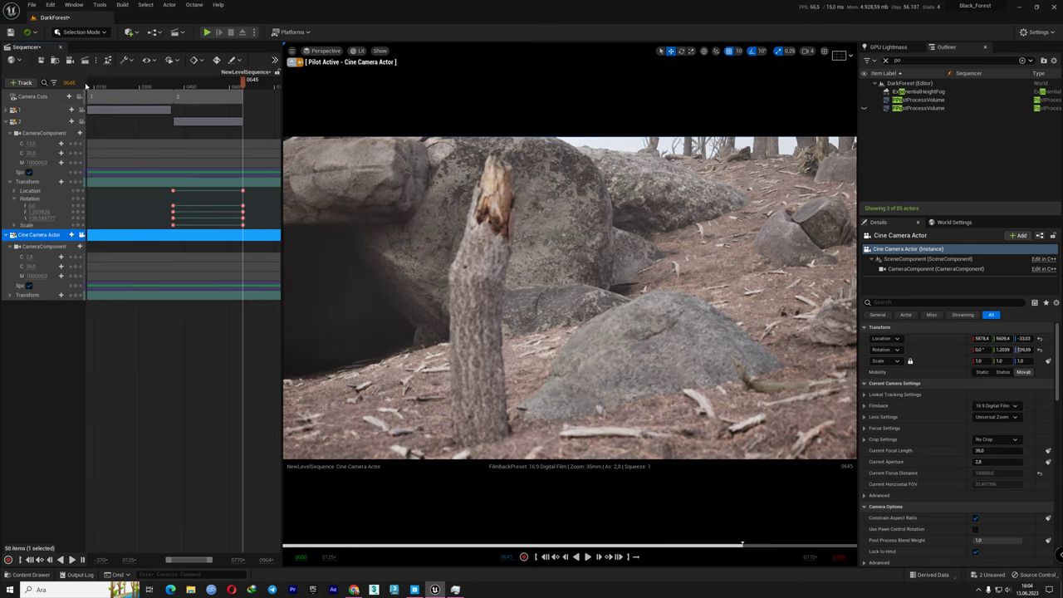
pyautogui.click(6, 122)
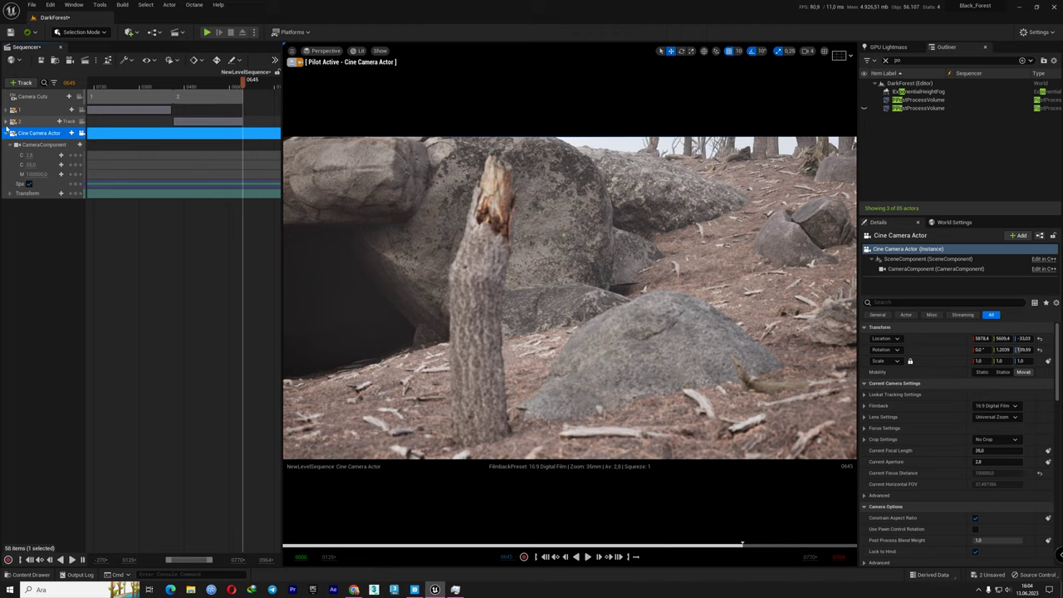
pyautogui.write('3')
pyautogui.press('Return')
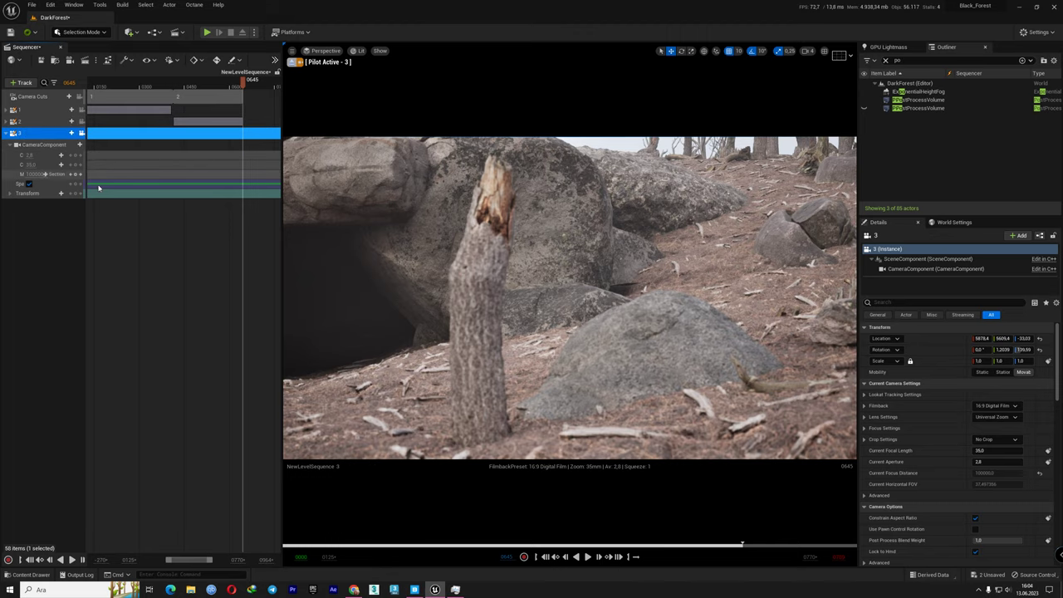
pyautogui.moveTo(570, 298); pyautogui.dragTo(570, 298, button='right')
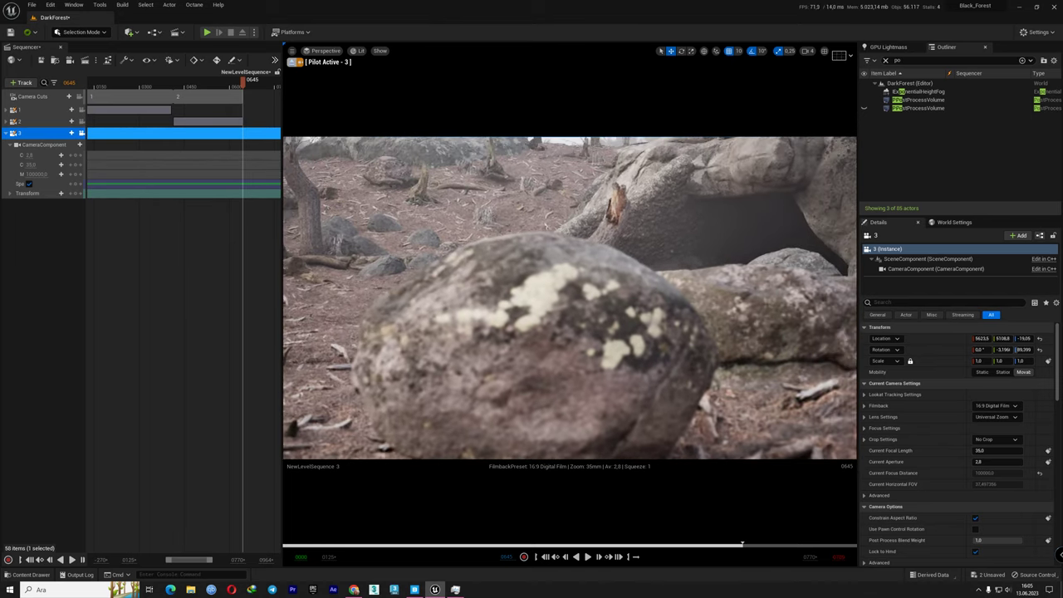
# - Lower camera 3 toward the lichen rock and pull its manual focus onto it
pyautogui.click(885, 428)
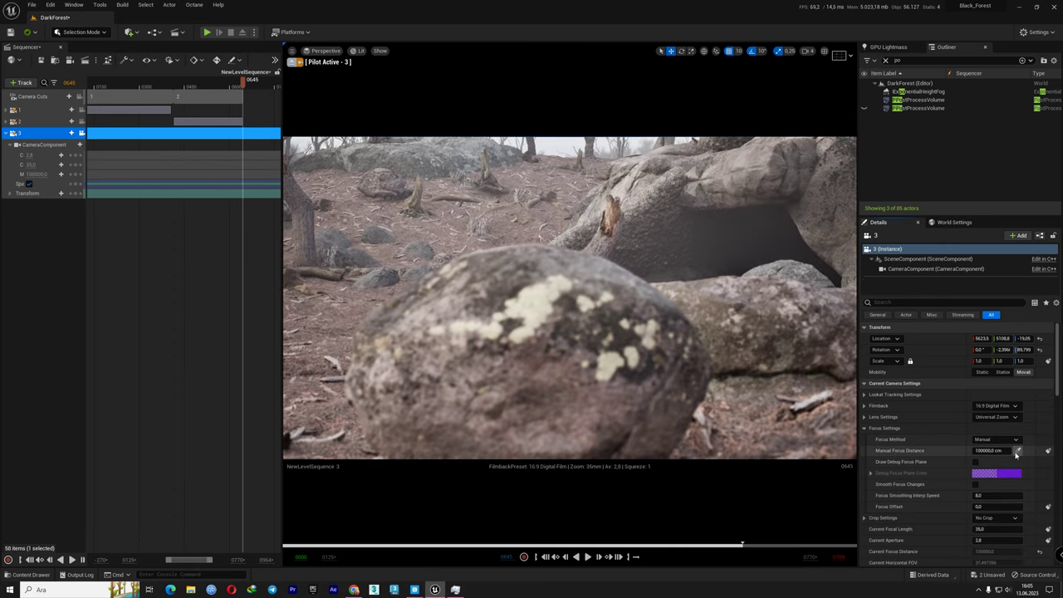
pyautogui.click(1018, 450)
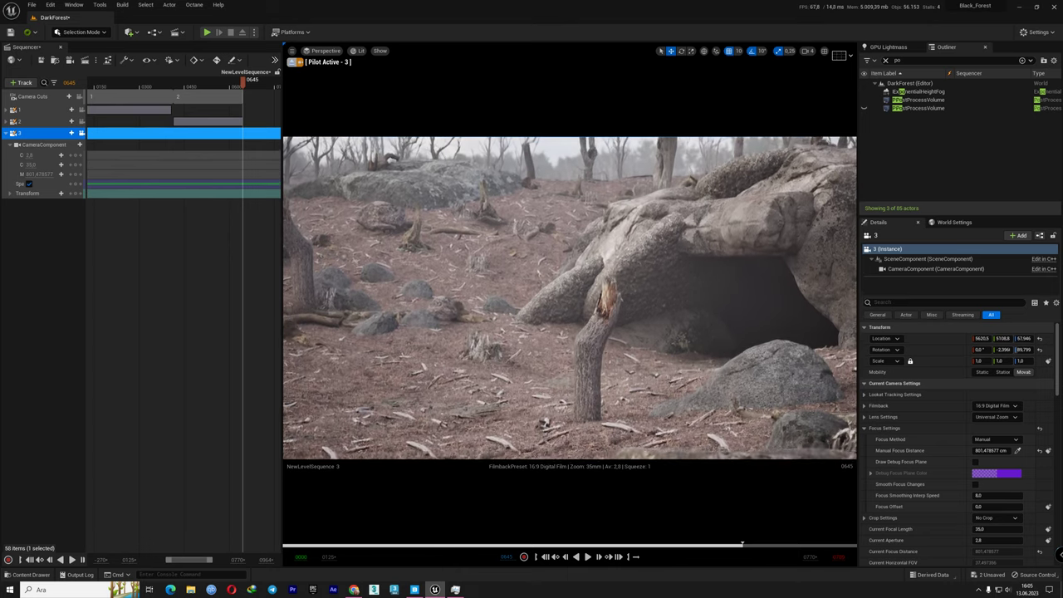
pyautogui.press('q')
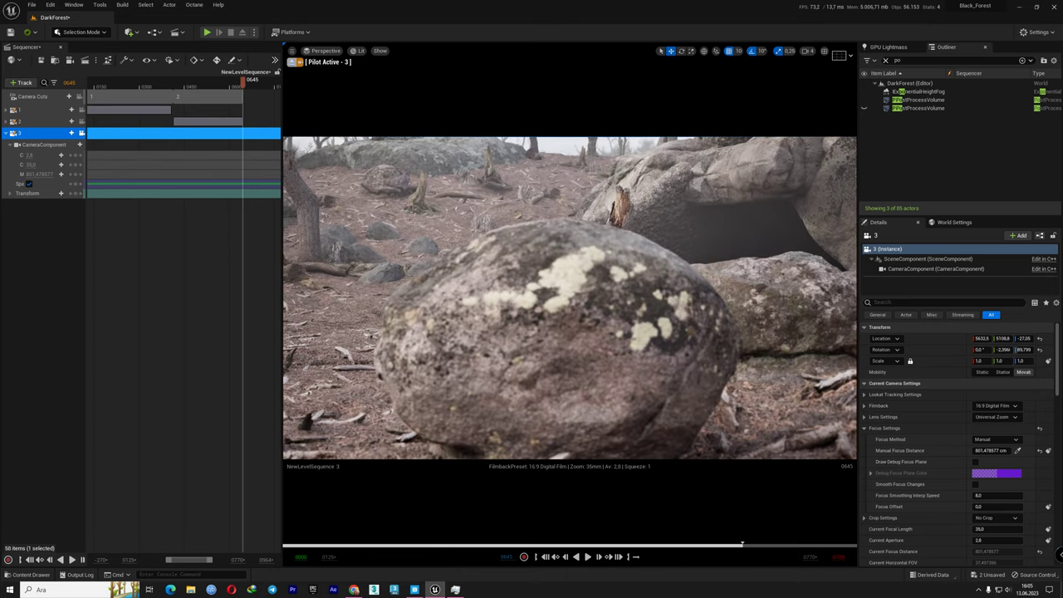
pyautogui.press('w')
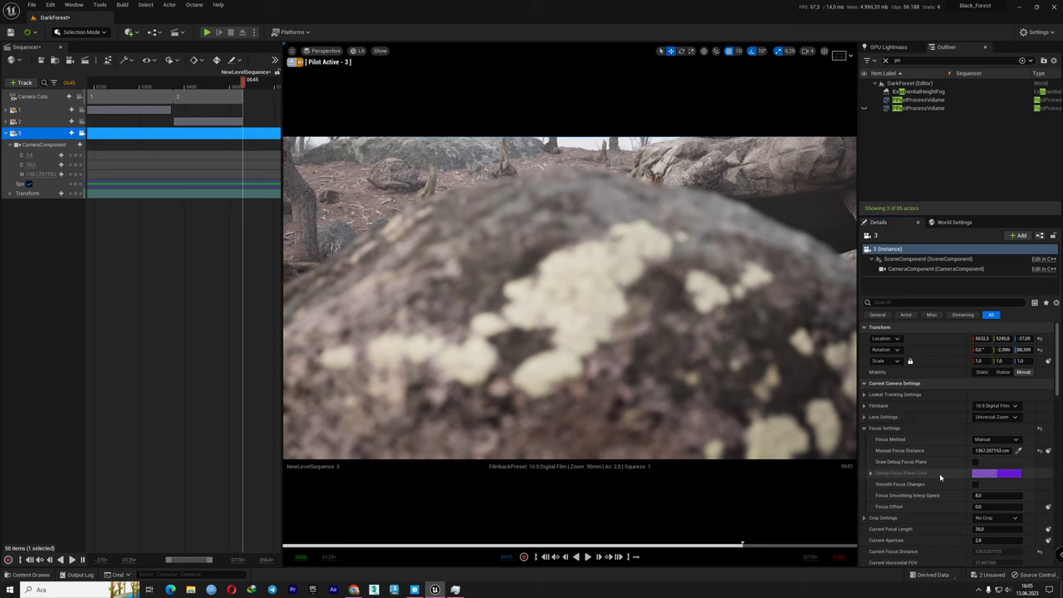
pyautogui.moveTo(992, 450); pyautogui.dragTo(955, 450)
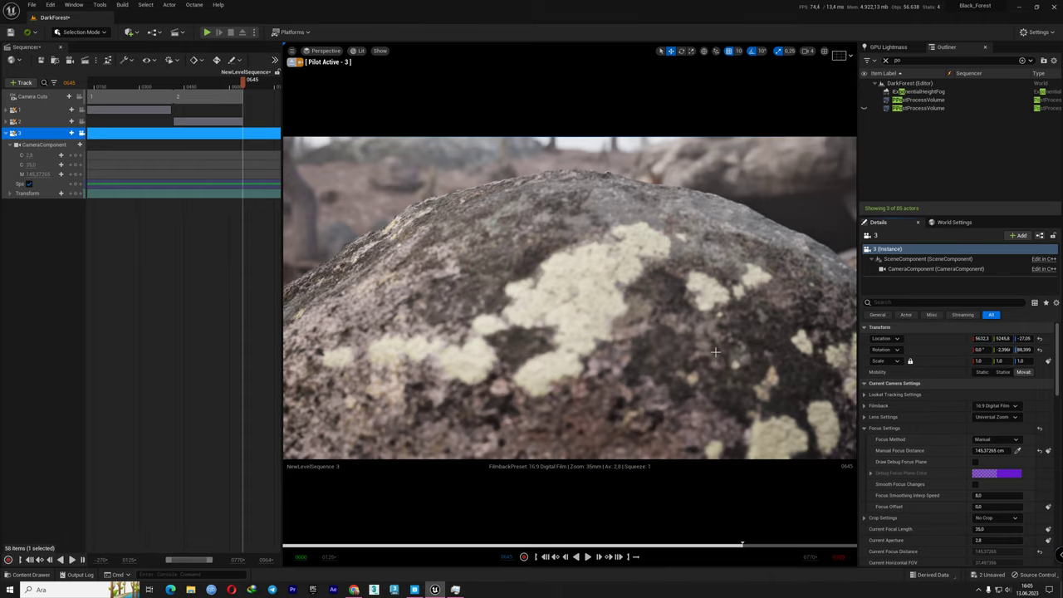
# - Frame camera 3 over the rock toward the cave, refining focus distance to about 64 cm
pyautogui.moveTo(715, 352); pyautogui.dragTo(751, 349, button='right')
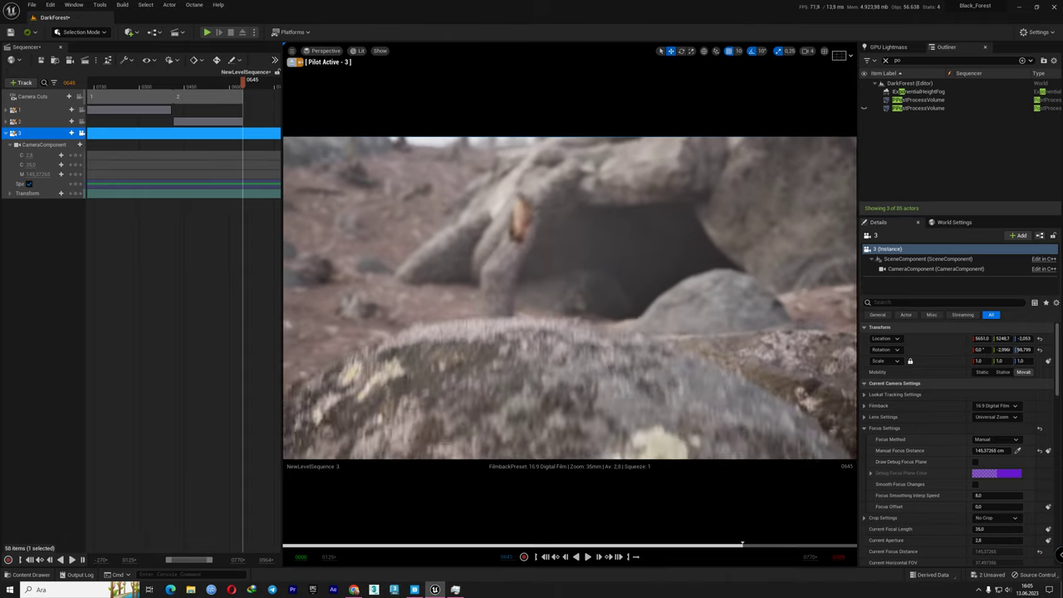
pyautogui.press('q')
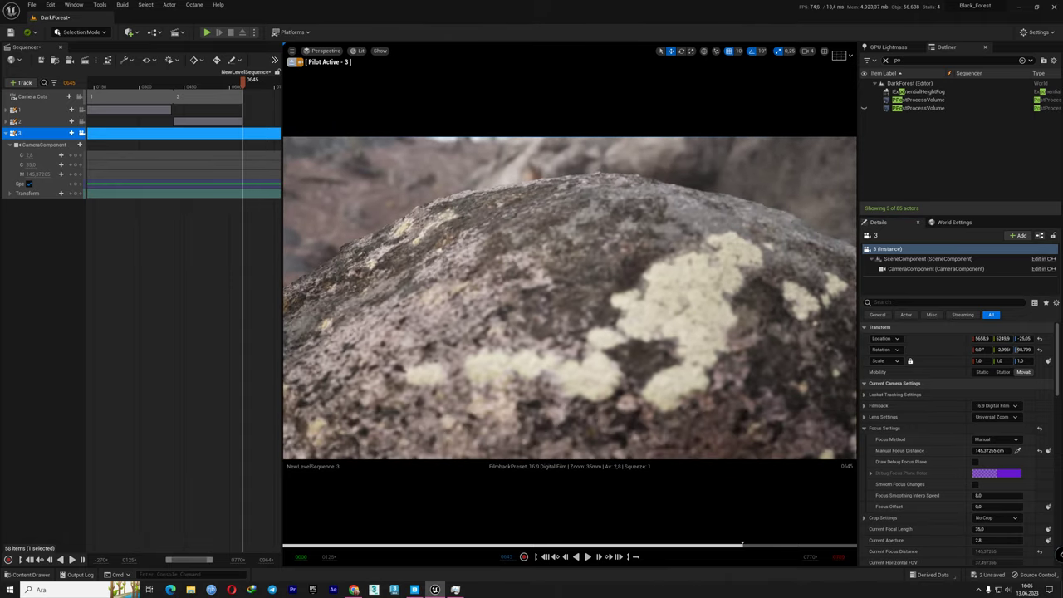
pyautogui.moveTo(1009, 450); pyautogui.dragTo(1001, 451)
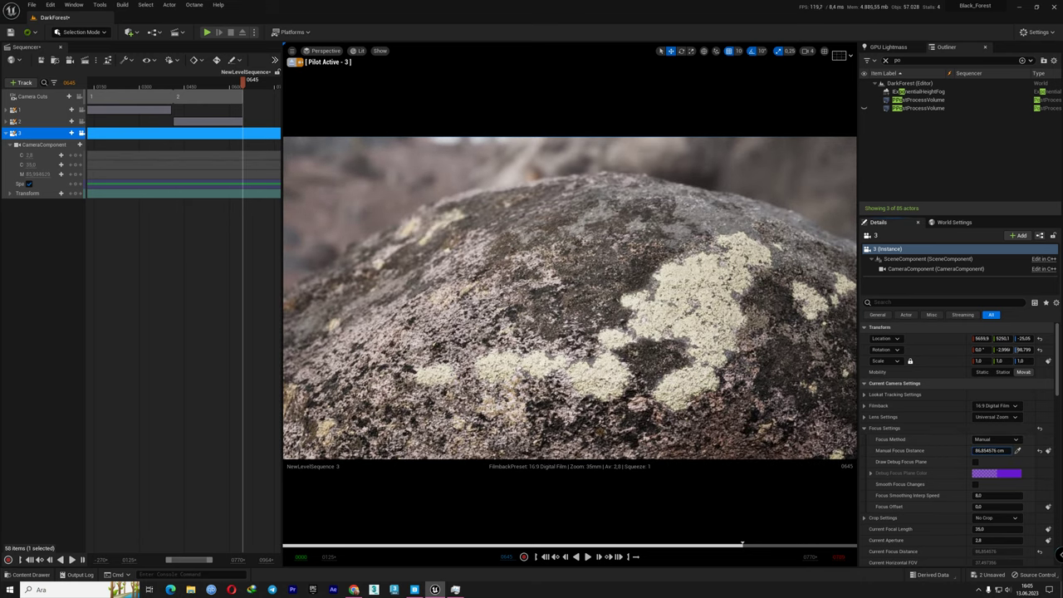
pyautogui.moveTo(718, 348); pyautogui.dragTo(717, 307, button='right')
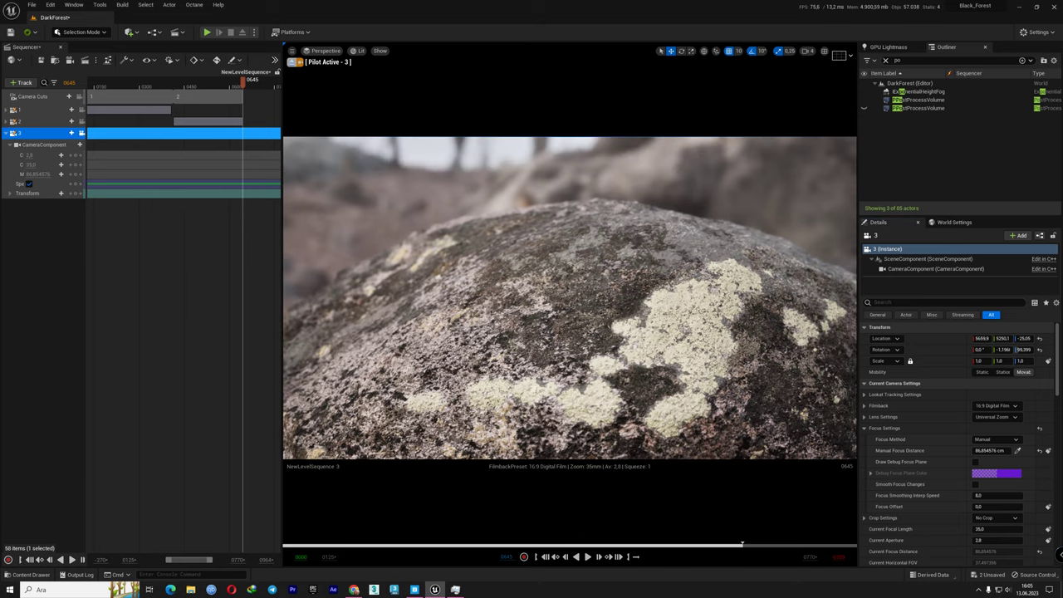
pyautogui.press('e')
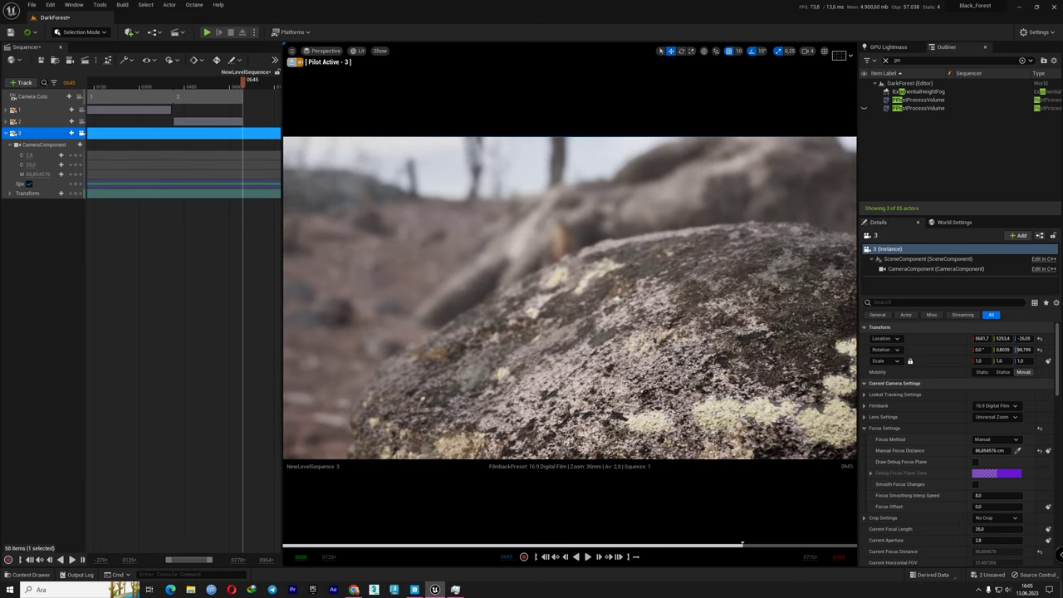
pyautogui.moveTo(717, 347)
pyautogui.mouseDown(button='right')
pyautogui.moveTo(681, 347)
pyautogui.moveTo(739, 347)
pyautogui.mouseUp(button='right')
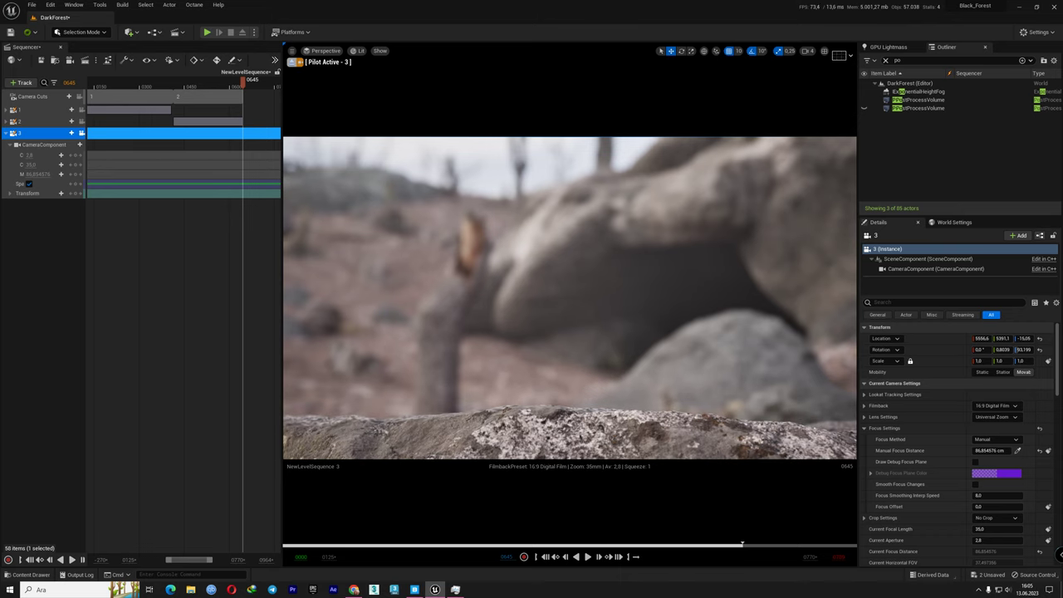
pyautogui.moveTo(717, 347)
pyautogui.mouseDown(button='middle')
pyautogui.moveTo(718, 324)
pyautogui.moveTo(717, 374)
pyautogui.mouseUp(button='middle')
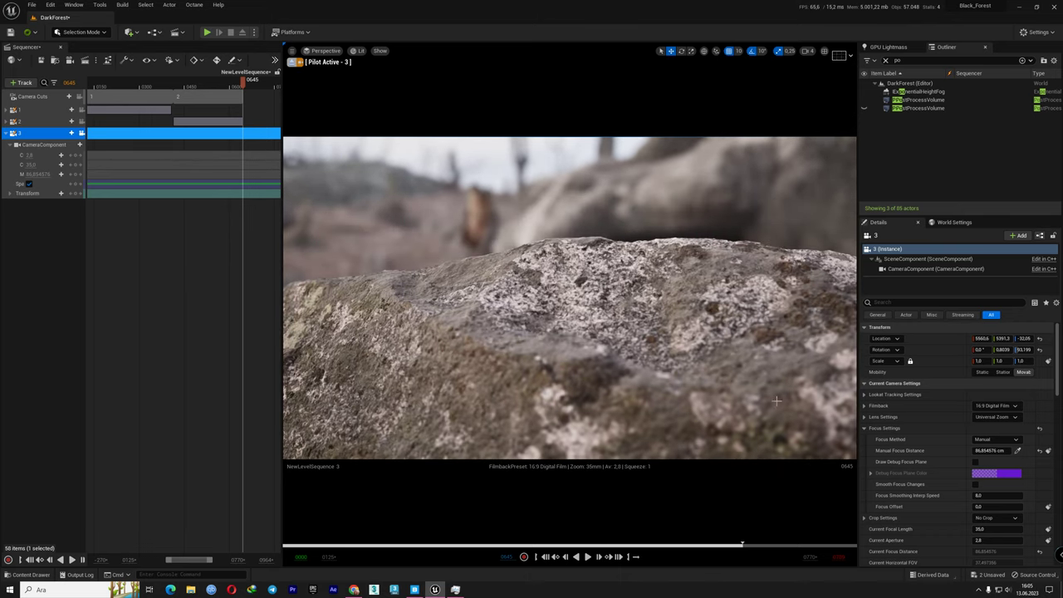
pyautogui.moveTo(988, 450); pyautogui.dragTo(963, 450)
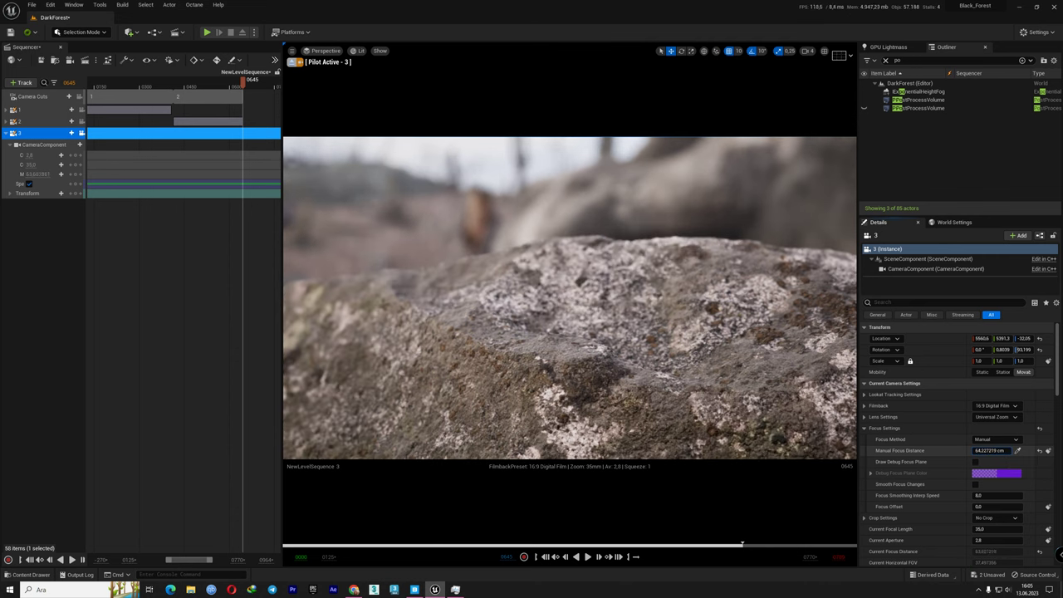
# - Key camera 3's transform at frame 0645 and extend the playback range later
pyautogui.click(77, 194)
pyautogui.hscroll(3, 177, 251)
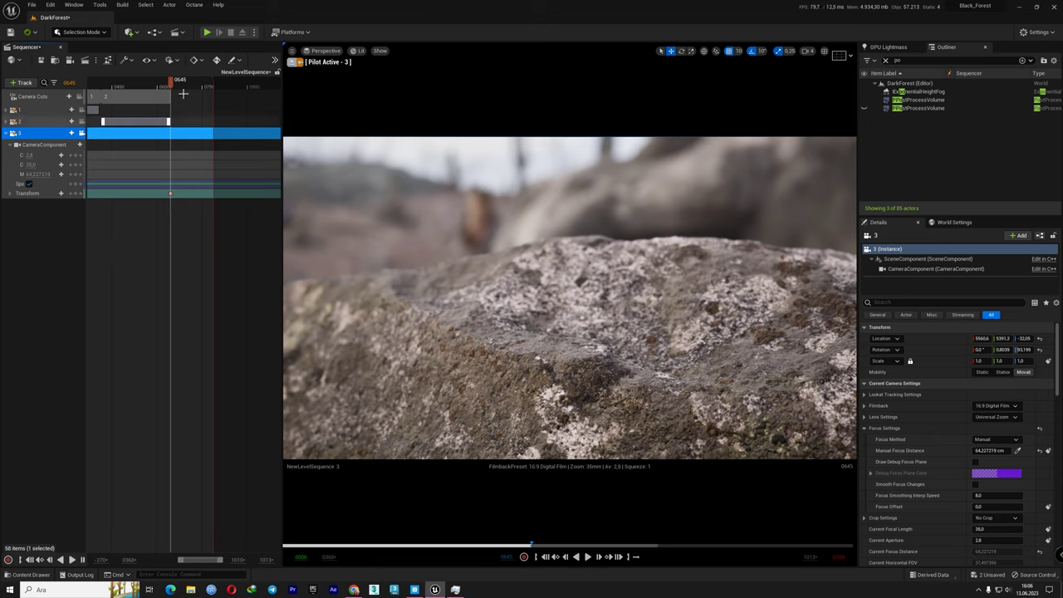
pyautogui.moveTo(212, 81); pyautogui.dragTo(319, 83)
pyautogui.moveTo(233, 239); pyautogui.dragTo(144, 238, button='right')
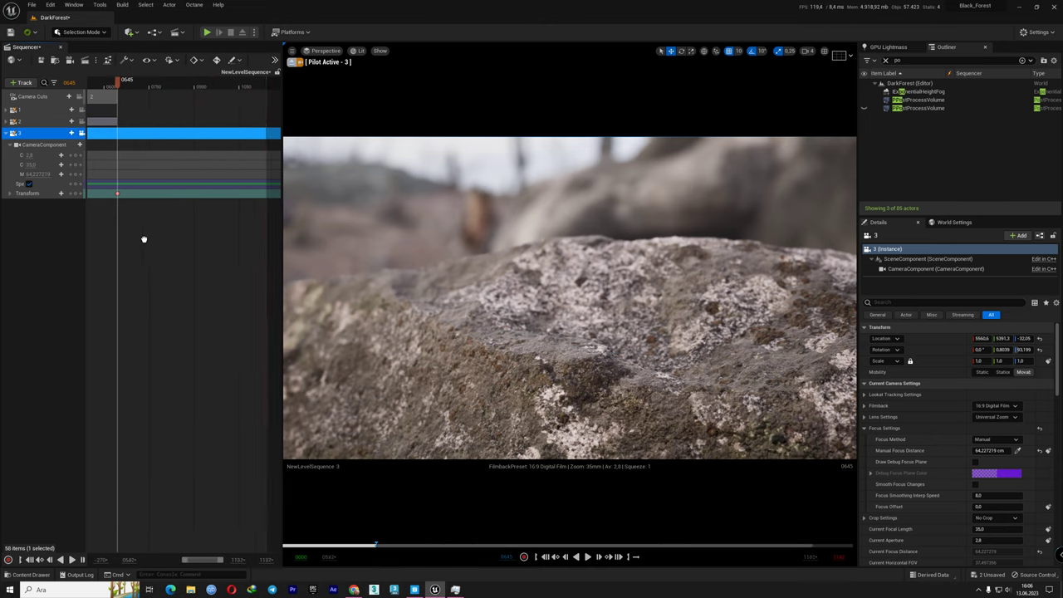
# - At frame 1056, raise camera 3, key manual focus distance, and shift that key earlier
pyautogui.click(171, 86)
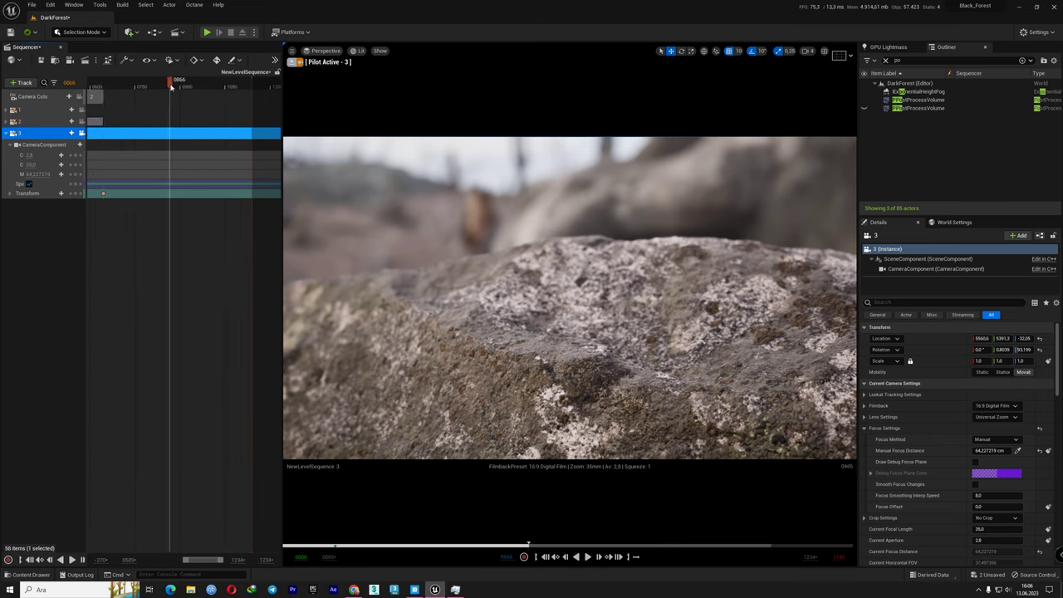
pyautogui.moveTo(171, 86); pyautogui.dragTo(228, 83)
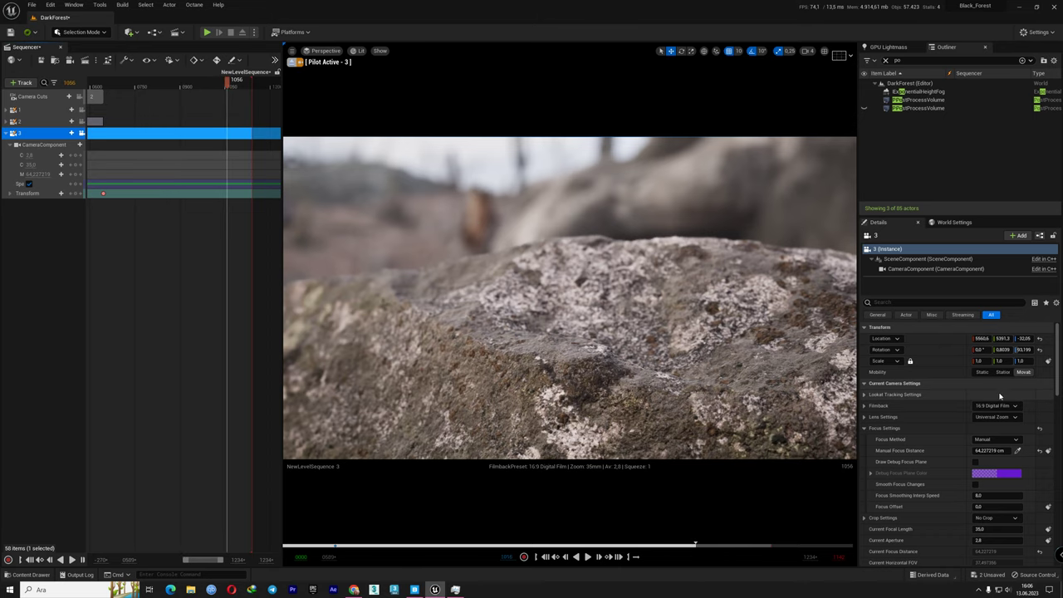
pyautogui.moveTo(1024, 338)
pyautogui.mouseDown()
pyautogui.moveTo(1056, 338)
pyautogui.moveTo(1030, 338)
pyautogui.mouseUp()
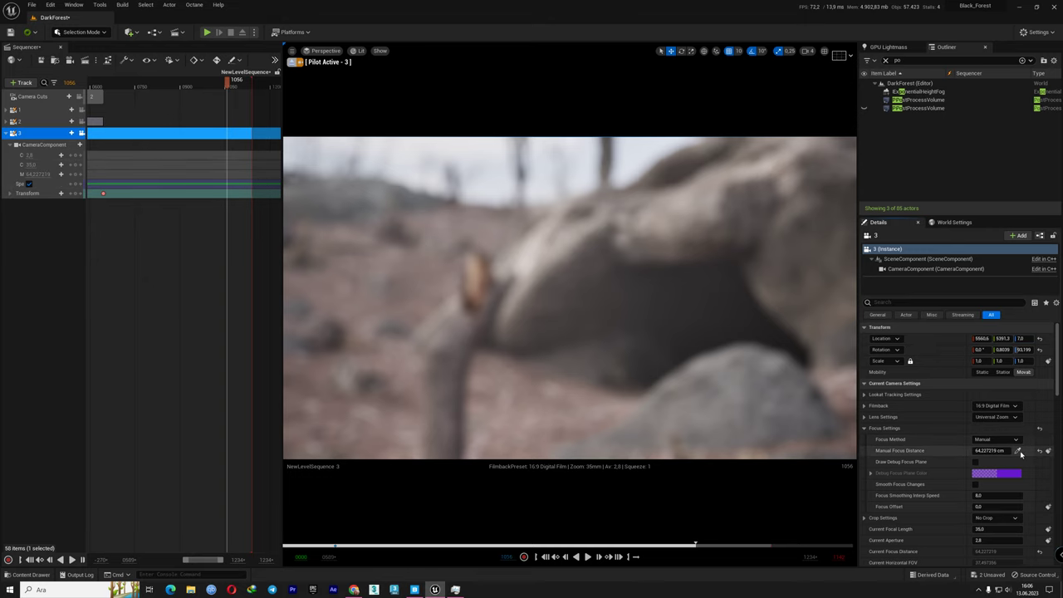
pyautogui.click(1048, 451)
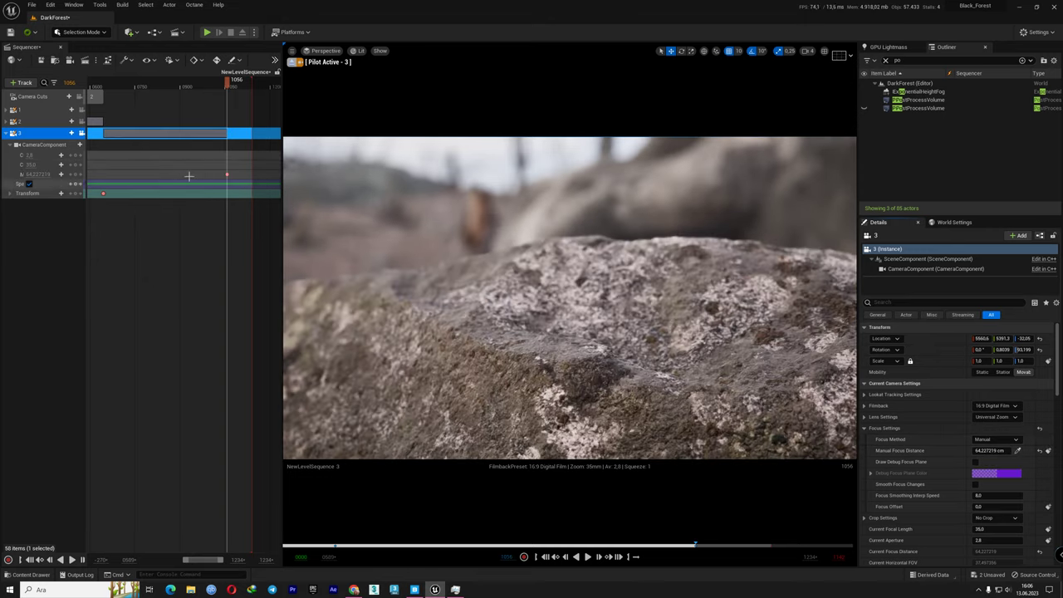
pyautogui.moveTo(227, 174); pyautogui.dragTo(105, 177)
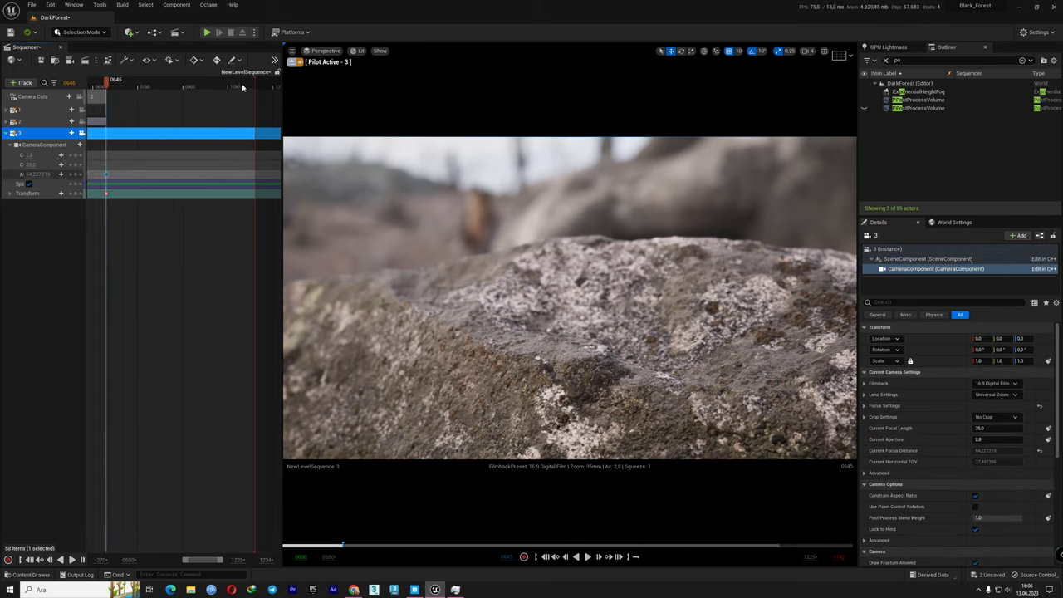
# - At frame 1096, raise camera 3 to Location Z 59, key transform, and refocus on the cave (~246)
pyautogui.click(242, 86)
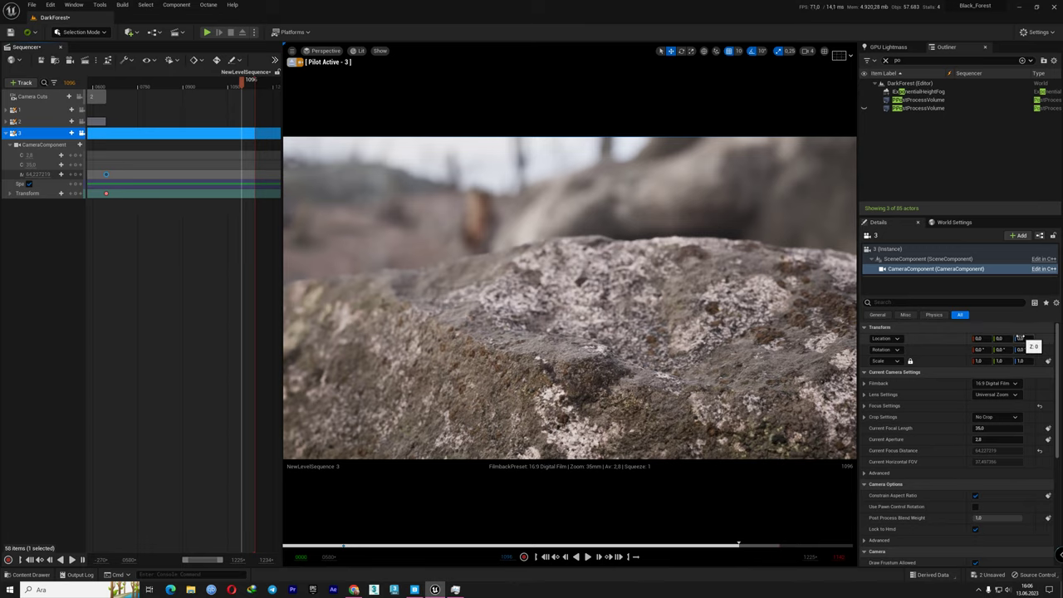
pyautogui.moveTo(1021, 338); pyautogui.dragTo(1033, 338)
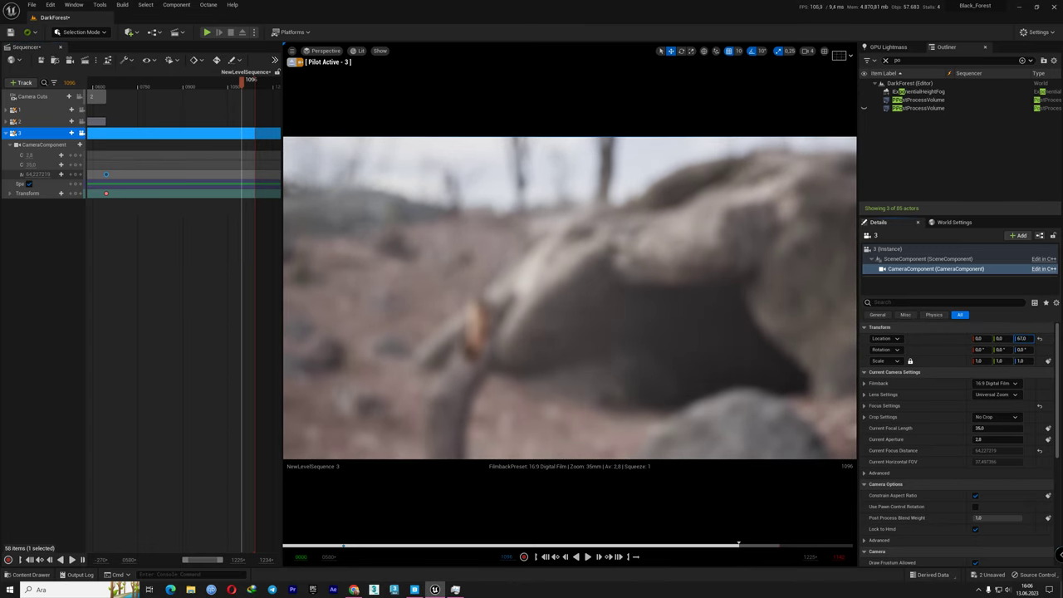
pyautogui.click(76, 192)
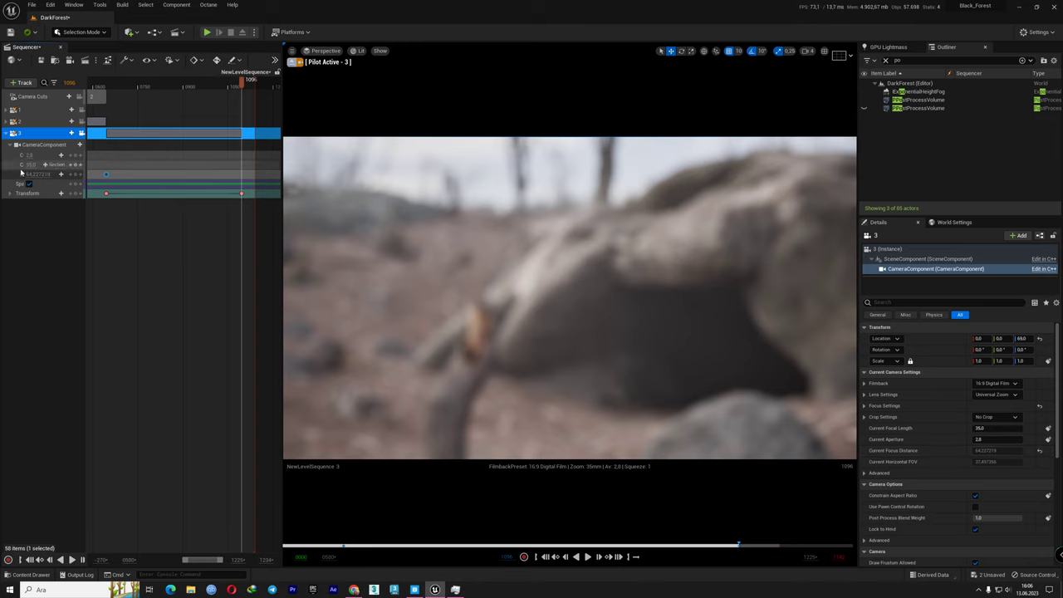
pyautogui.moveTo(45, 173); pyautogui.dragTo(58, 173)
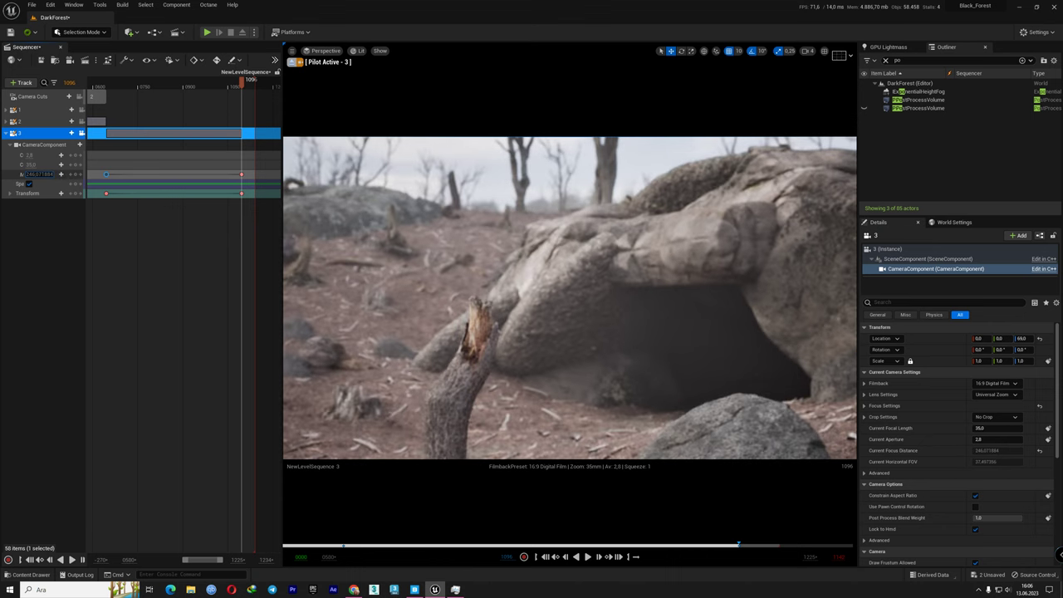
pyautogui.click(880, 473)
pyautogui.click(880, 473)
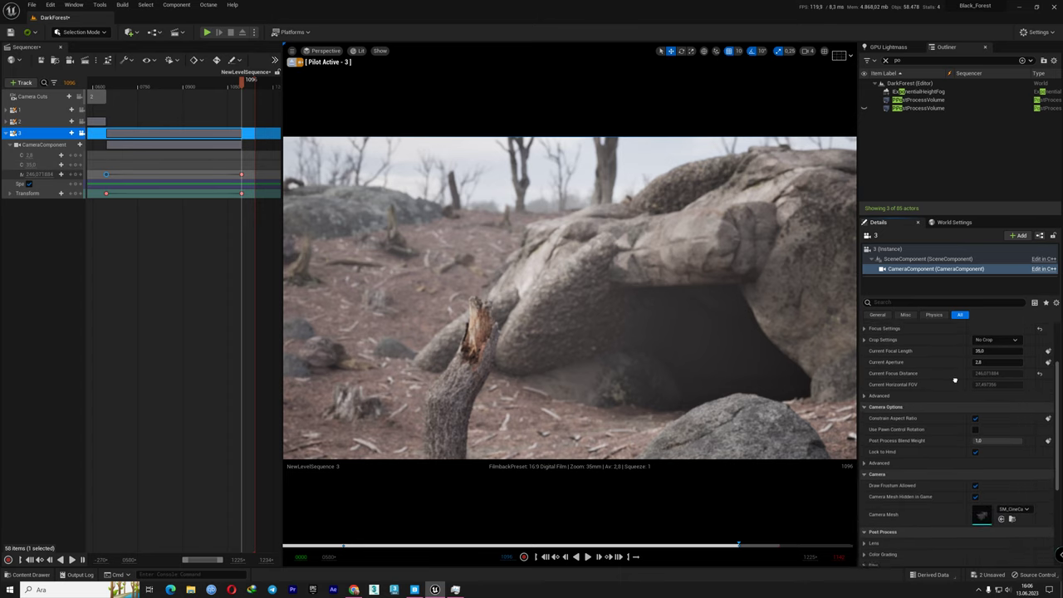
# - Try Tracking and Do Not Override, return to Manual focus, and sample ~1196 cm on distant trees
pyautogui.scroll(-1, 955, 435)
pyautogui.click(872, 384)
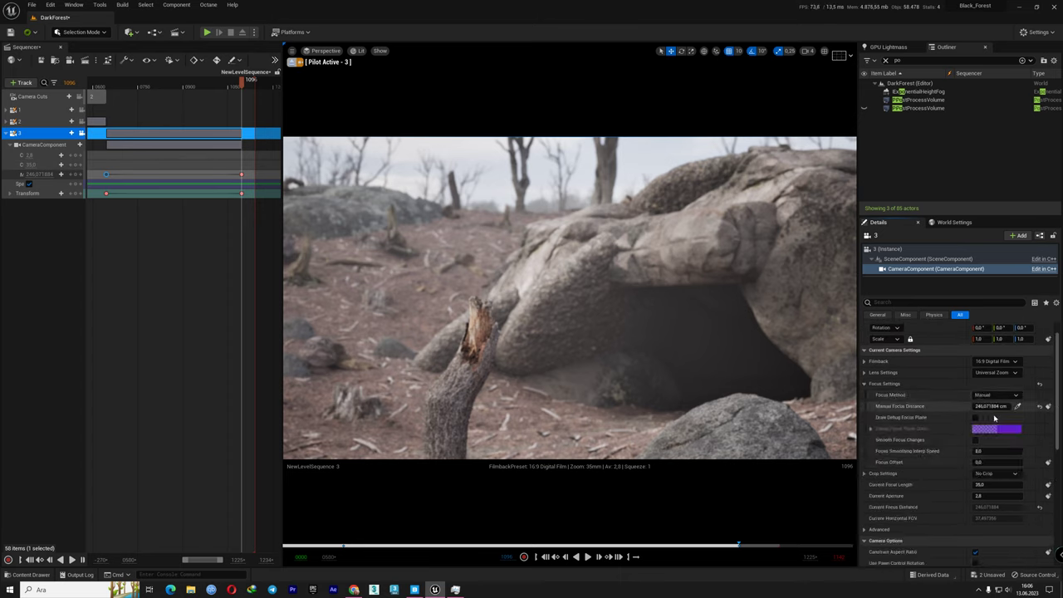
pyautogui.click(1009, 397)
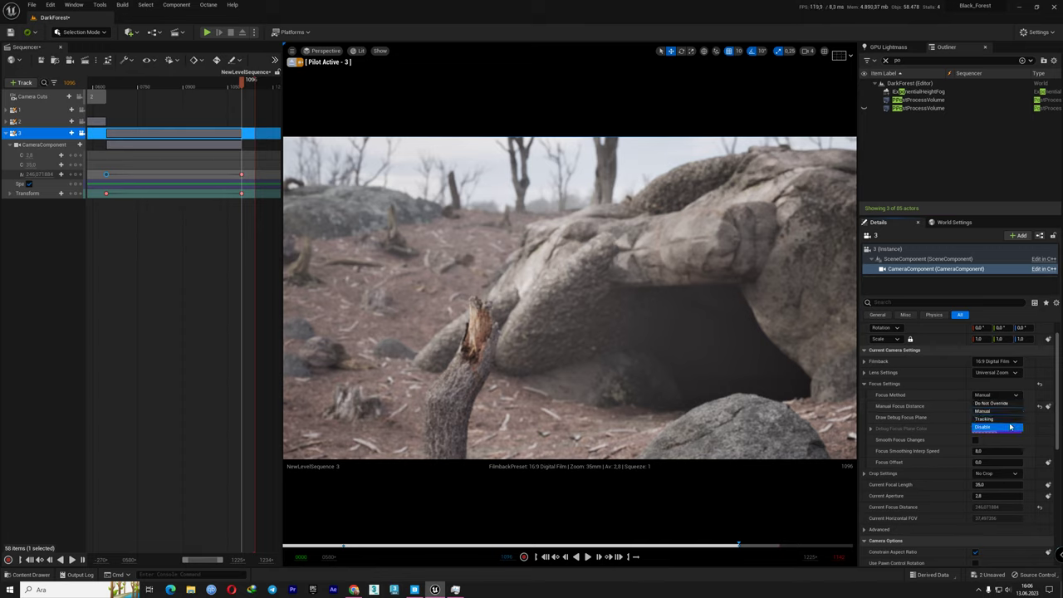
pyautogui.click(997, 418)
pyautogui.click(1009, 396)
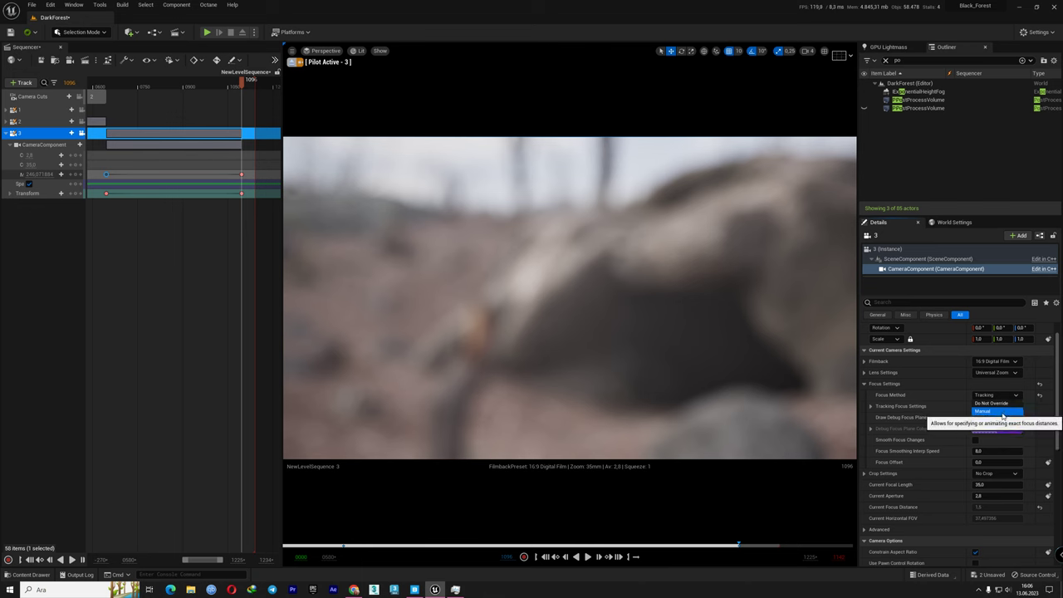
pyautogui.click(993, 403)
pyautogui.click(1009, 396)
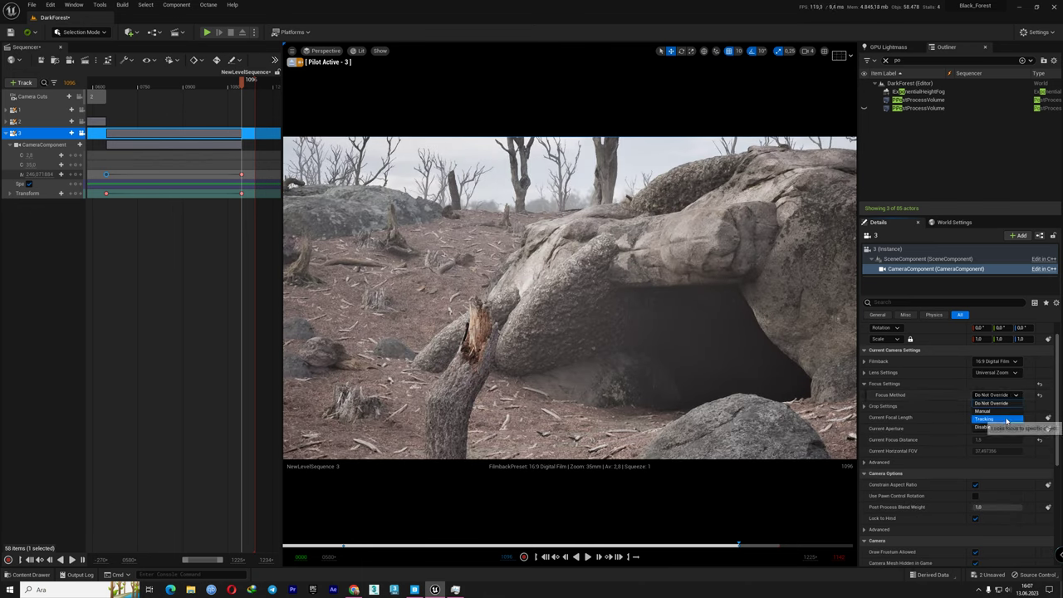
pyautogui.click(1009, 411)
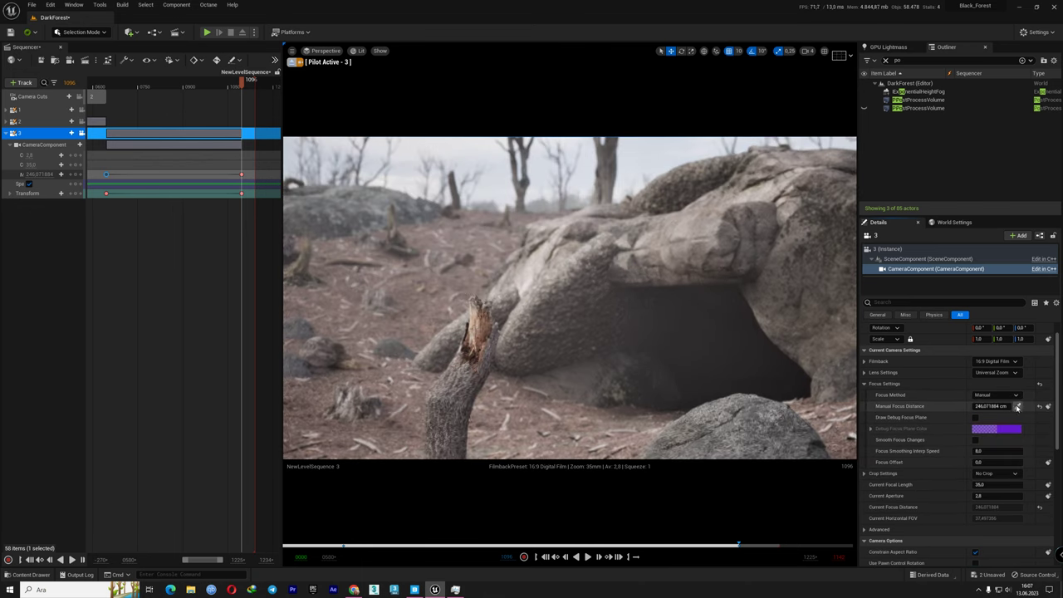
pyautogui.click(1018, 406)
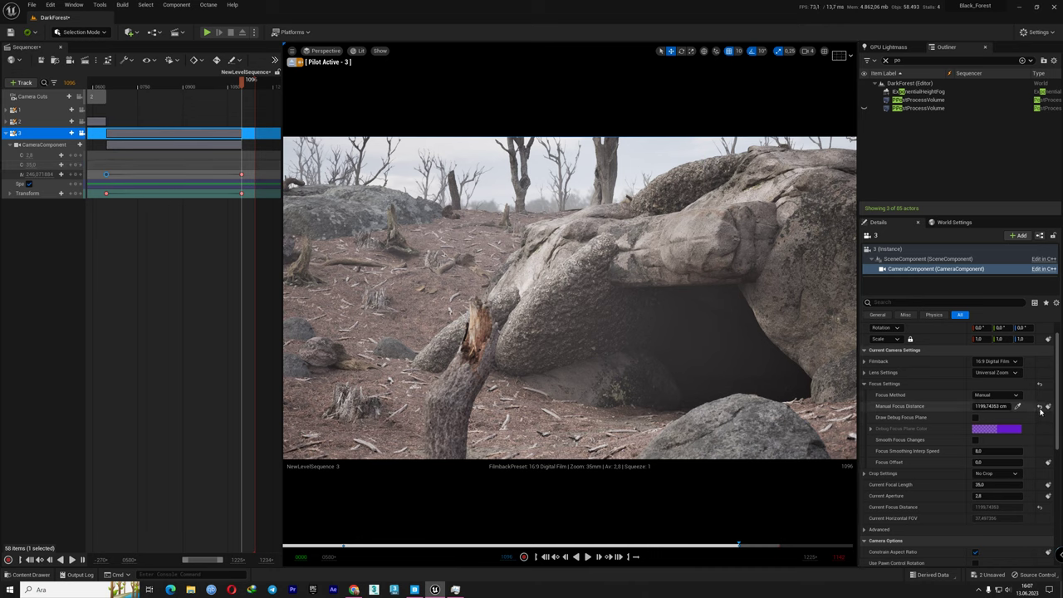
# - At the 0645 transform key, undo a trial rotation and lower camera 3 to about Z -98
pyautogui.click(113, 86)
pyautogui.press('Left')
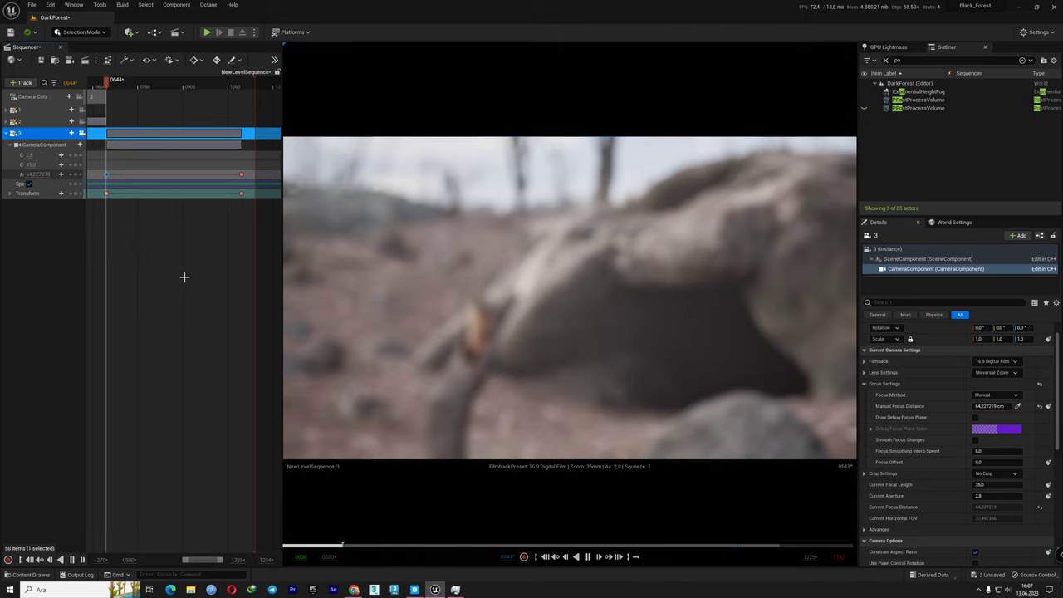
pyautogui.press('Left')
pyautogui.click(105, 193)
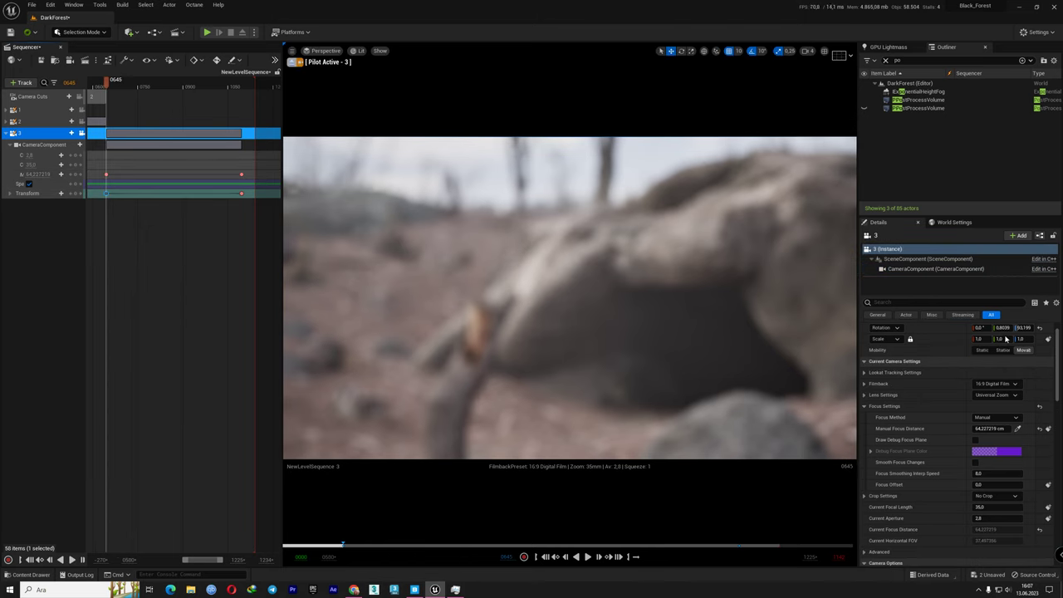
pyautogui.moveTo(1024, 327); pyautogui.dragTo(988, 327)
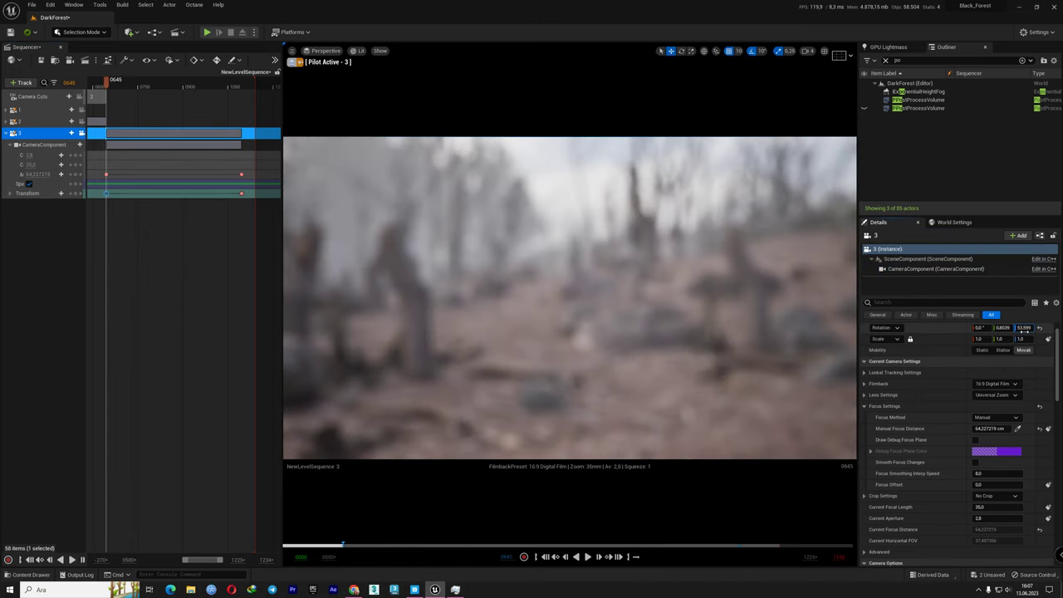
pyautogui.hotkey('ctrl', 'z')
pyautogui.scroll(1, 1017, 347)
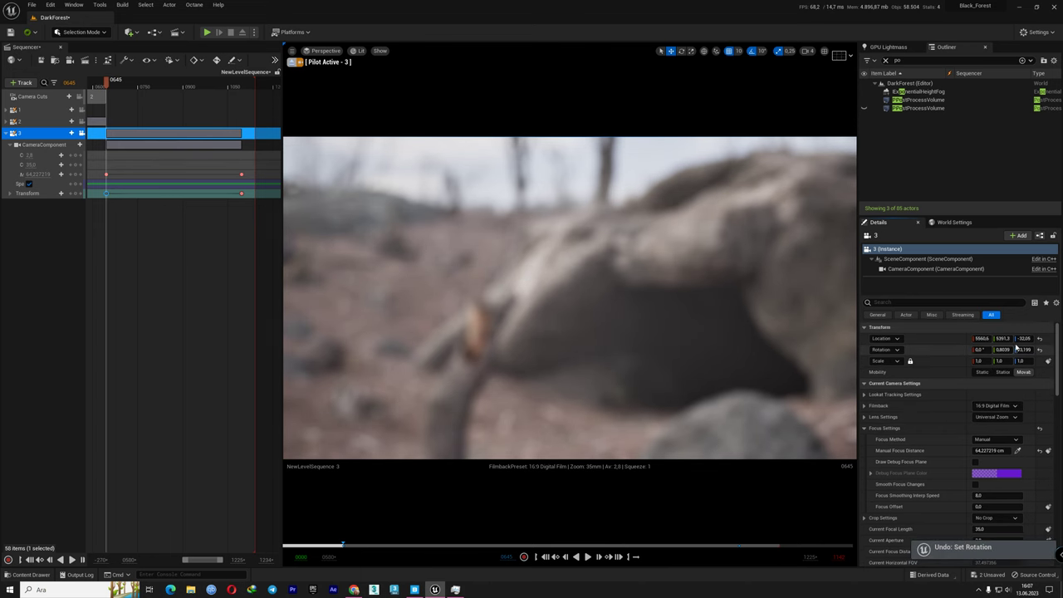
pyautogui.moveTo(1024, 338)
pyautogui.mouseDown()
pyautogui.moveTo(988, 338)
pyautogui.moveTo(1018, 338)
pyautogui.mouseUp()
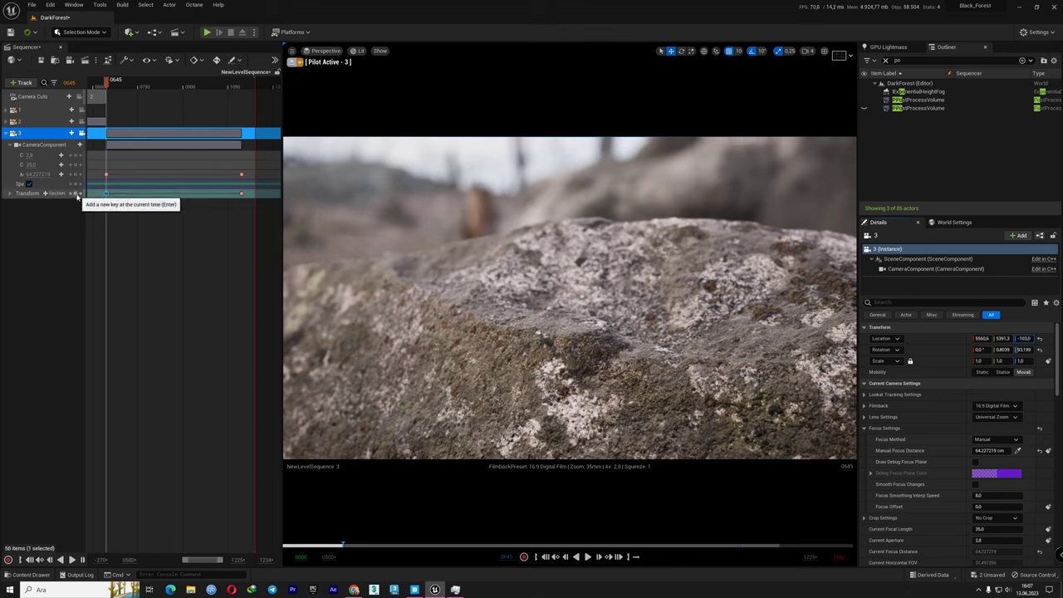
# - Preview the sequence, then undo an accidental shift of the section and its keys
pyautogui.press('space')
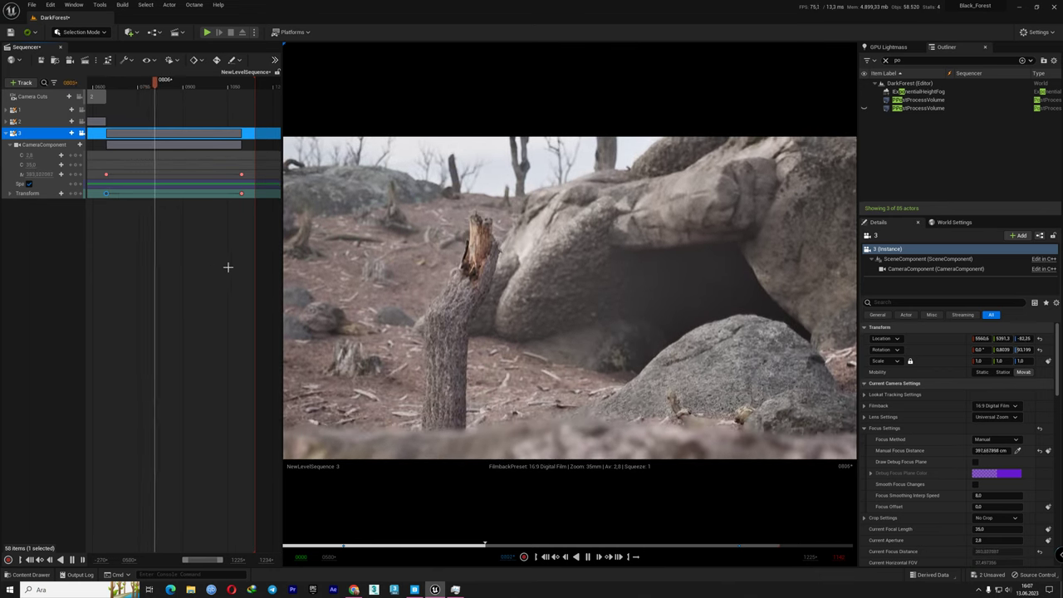
pyautogui.press('space')
pyautogui.moveTo(228, 173)
pyautogui.mouseDown()
pyautogui.moveTo(249, 214)
pyautogui.moveTo(238, 174)
pyautogui.moveTo(207, 175)
pyautogui.mouseUp()
pyautogui.hotkey('ctrl', 'z')
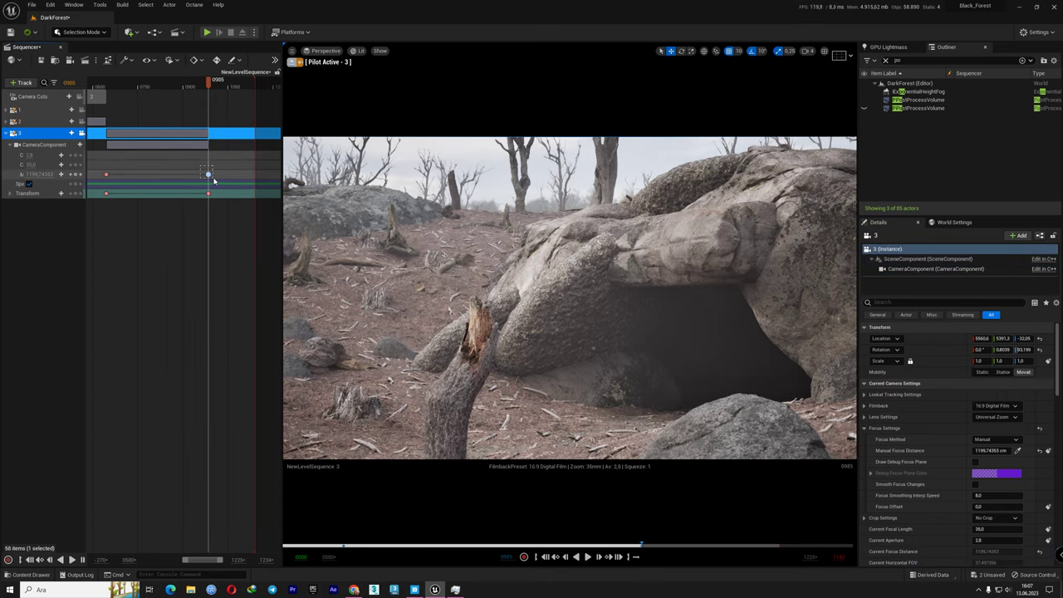
# - Retime camera 3's later focus-distance key, preview the rack focus, and settle it at frame 1051
pyautogui.click(207, 174)
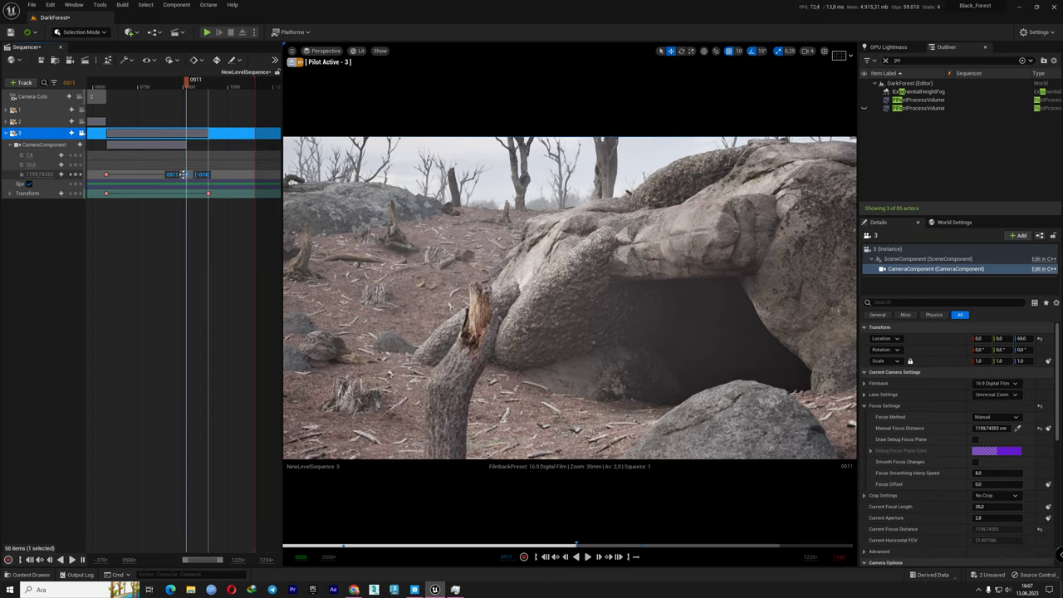
pyautogui.moveTo(208, 174); pyautogui.dragTo(185, 173)
pyautogui.click(105, 174)
pyautogui.press('space')
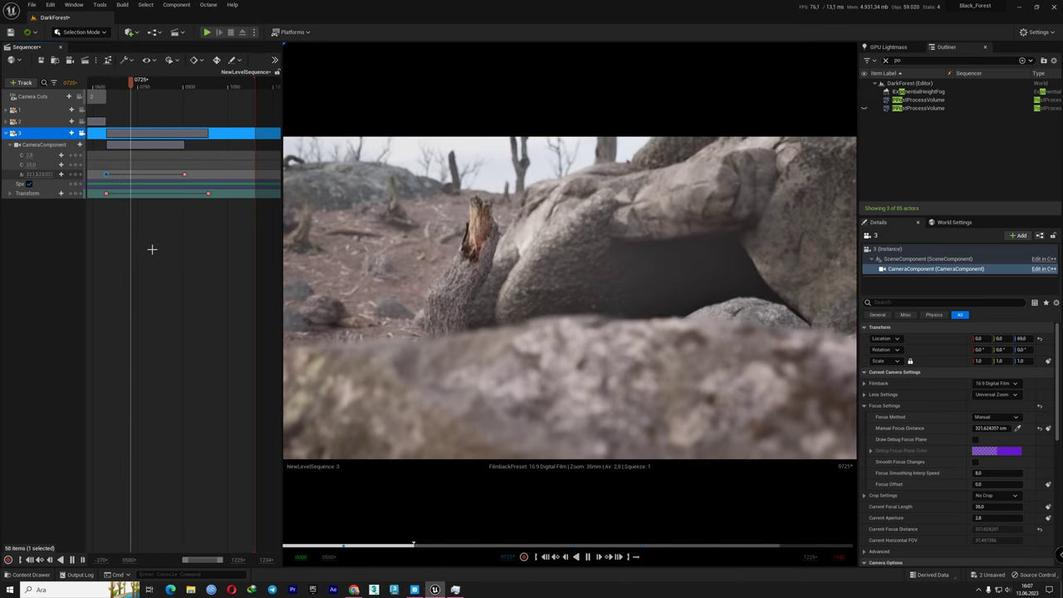
pyautogui.press('space')
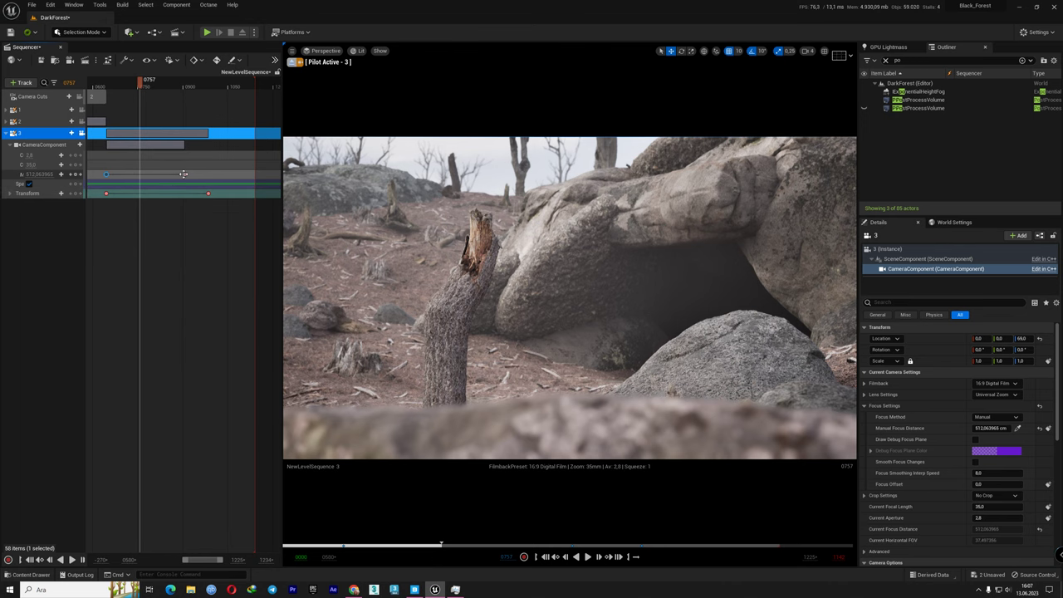
pyautogui.moveTo(183, 173); pyautogui.dragTo(228, 174)
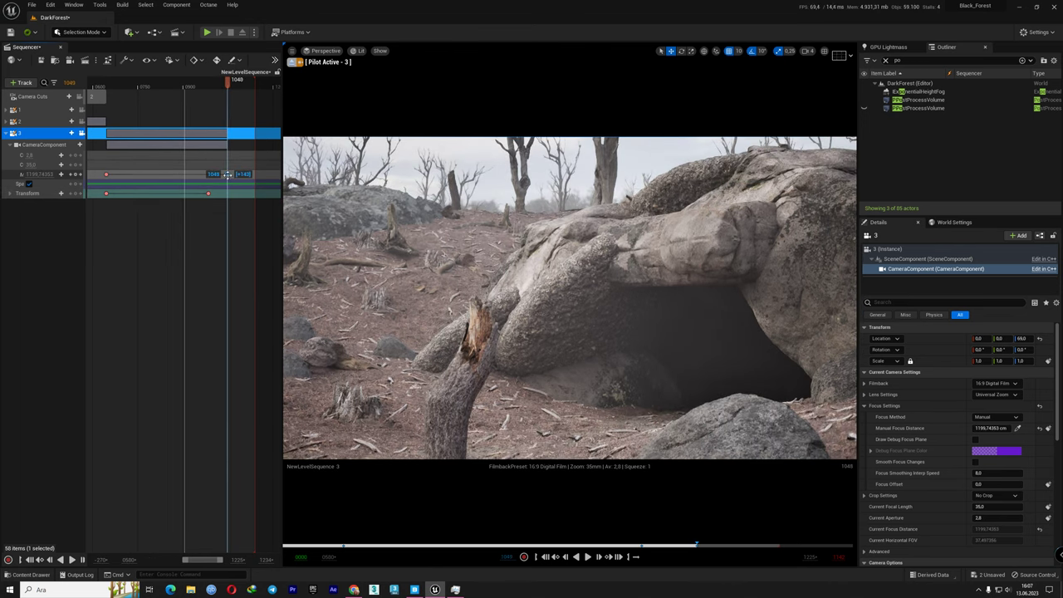
# - Deselect the focus key and replay camera 3's shot from frame 0640
pyautogui.click(125, 82)
pyautogui.click(102, 220)
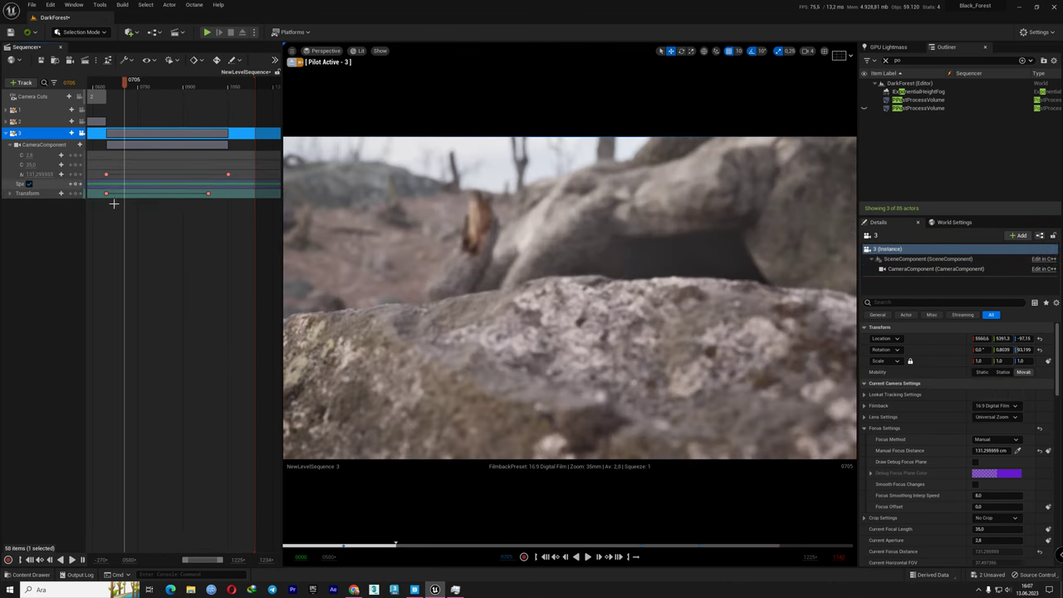
pyautogui.click(341, 547)
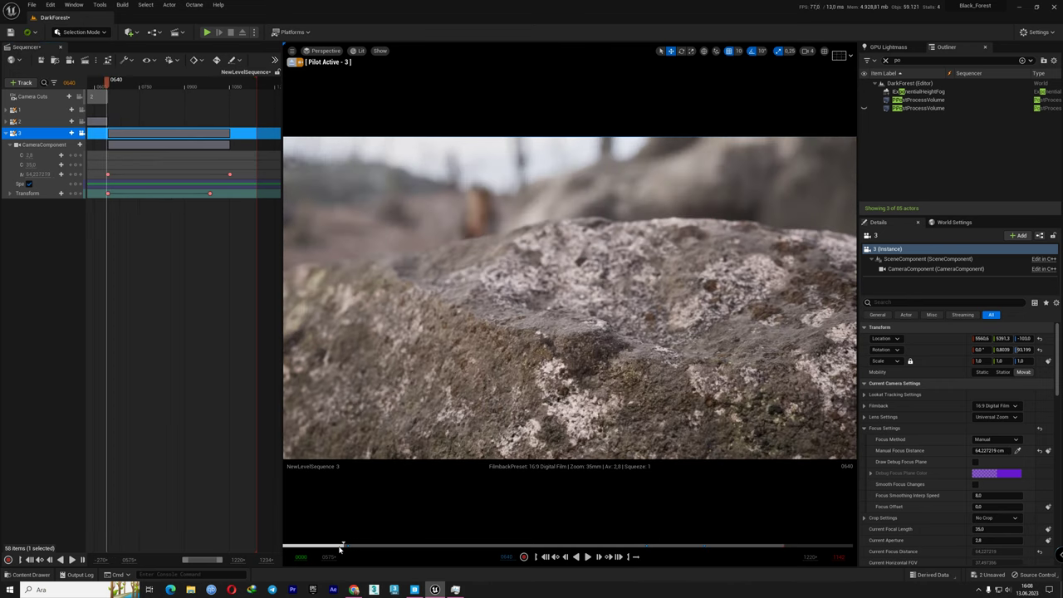
pyautogui.press('space')
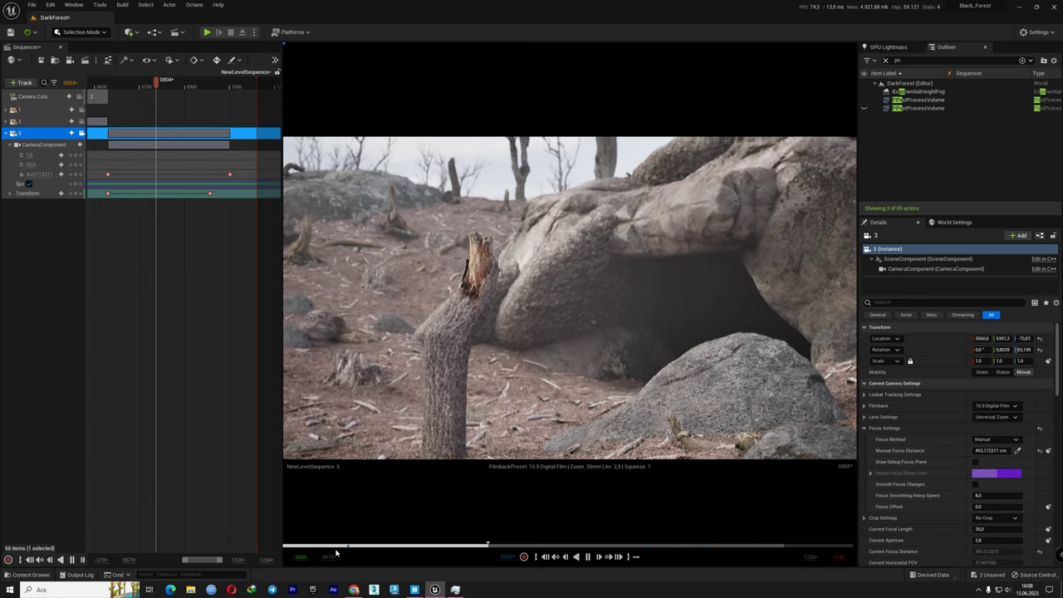
pyautogui.press('space')
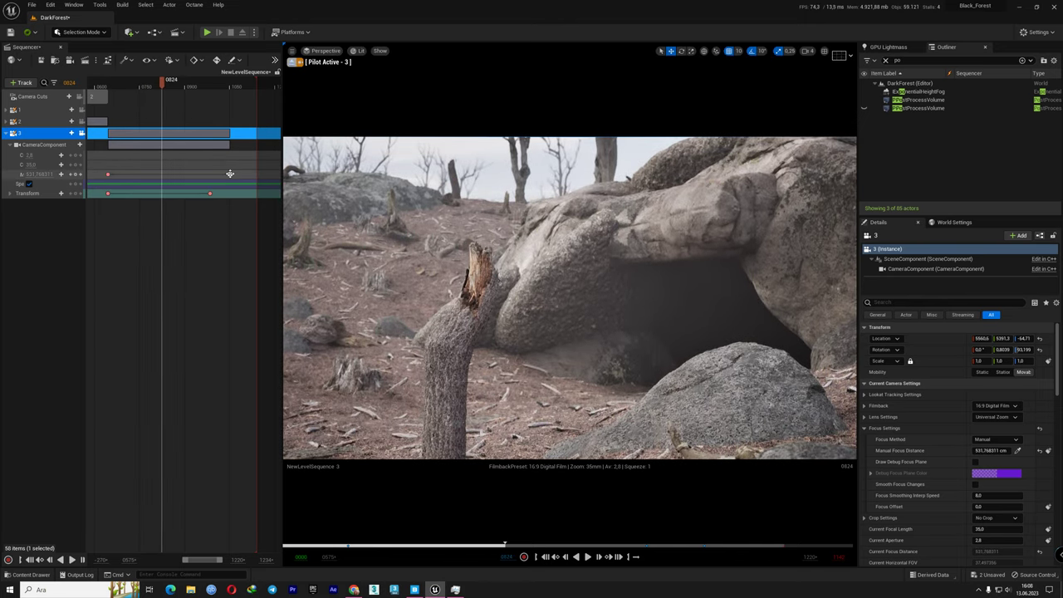
# - Replay the sequence, stop at frame 0992, and extend the Camera Cuts section to it
pyautogui.press('End')
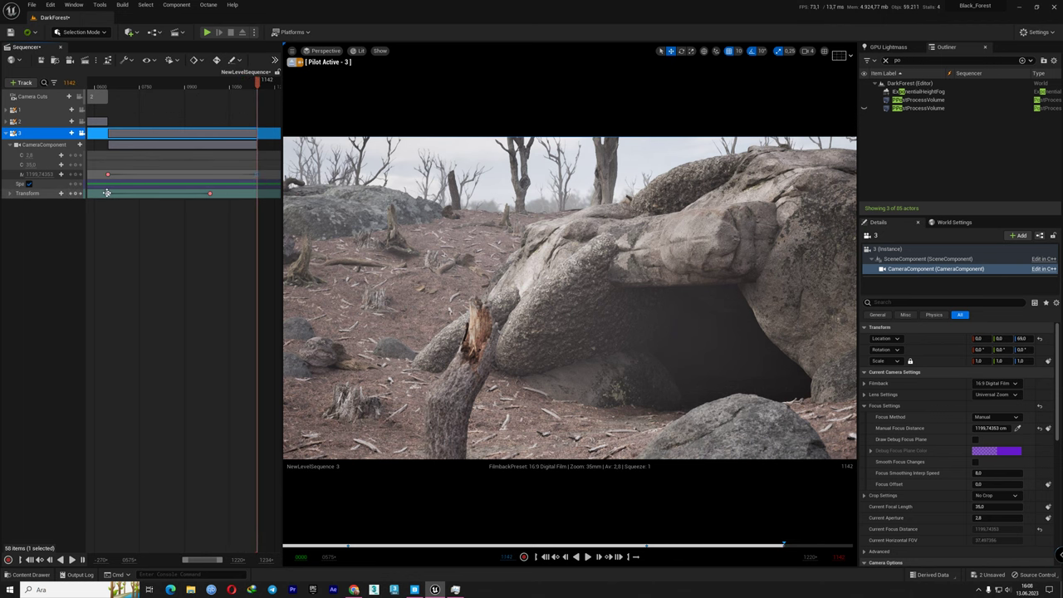
pyautogui.click(106, 193)
pyautogui.press('space')
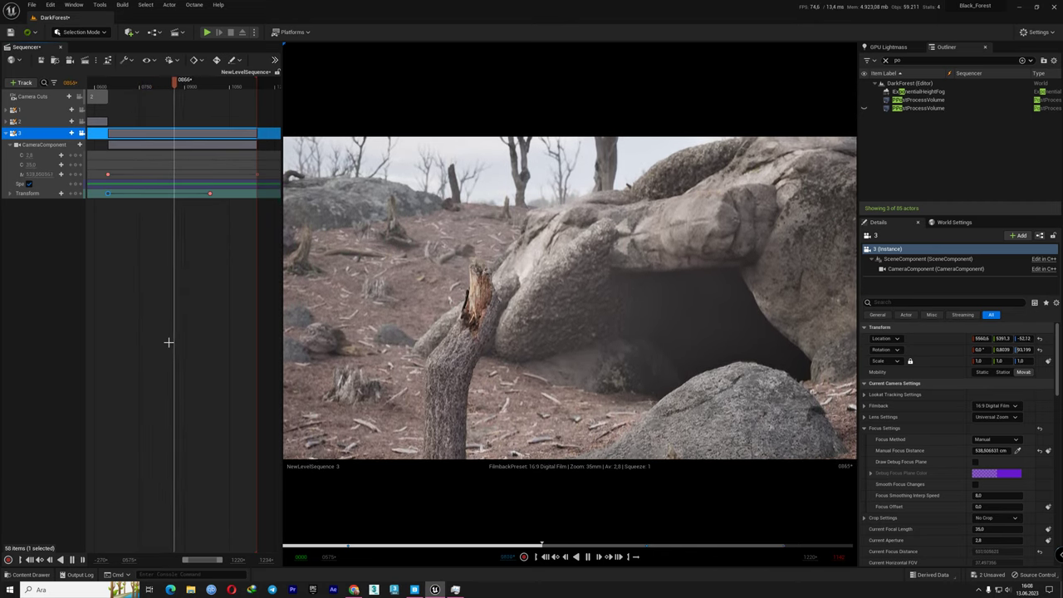
pyautogui.press('space')
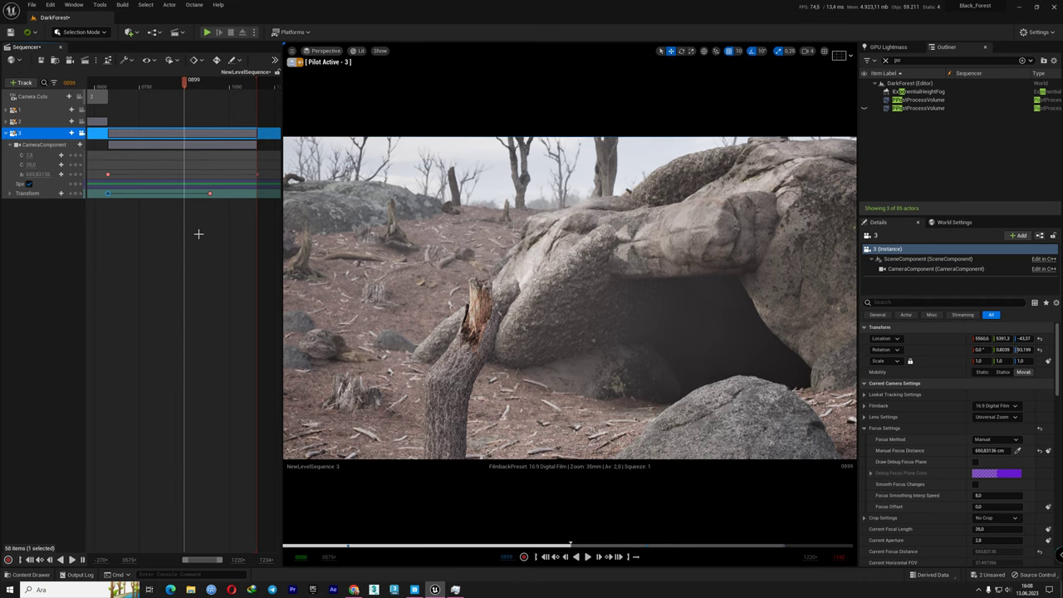
pyautogui.press('space')
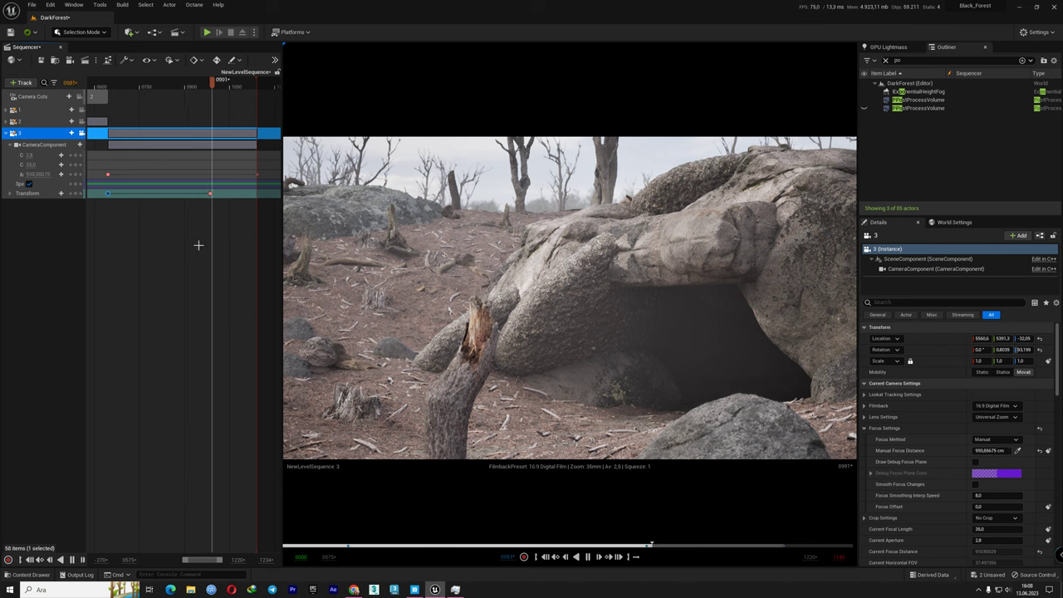
pyautogui.press('space')
pyautogui.moveTo(106, 98); pyautogui.dragTo(210, 117)
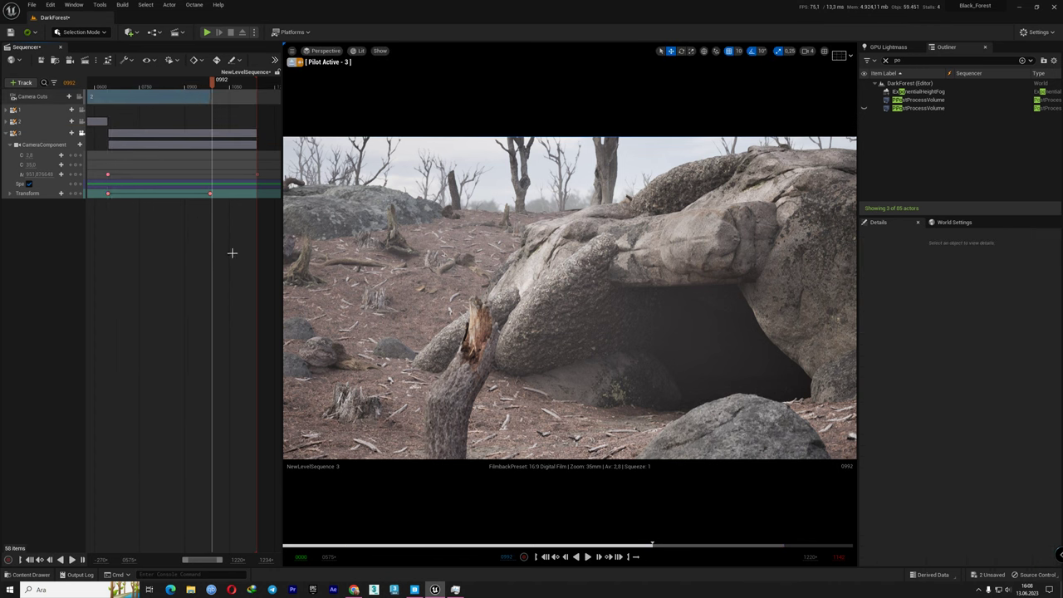
pyautogui.moveTo(232, 252); pyautogui.dragTo(172, 277, button='right')
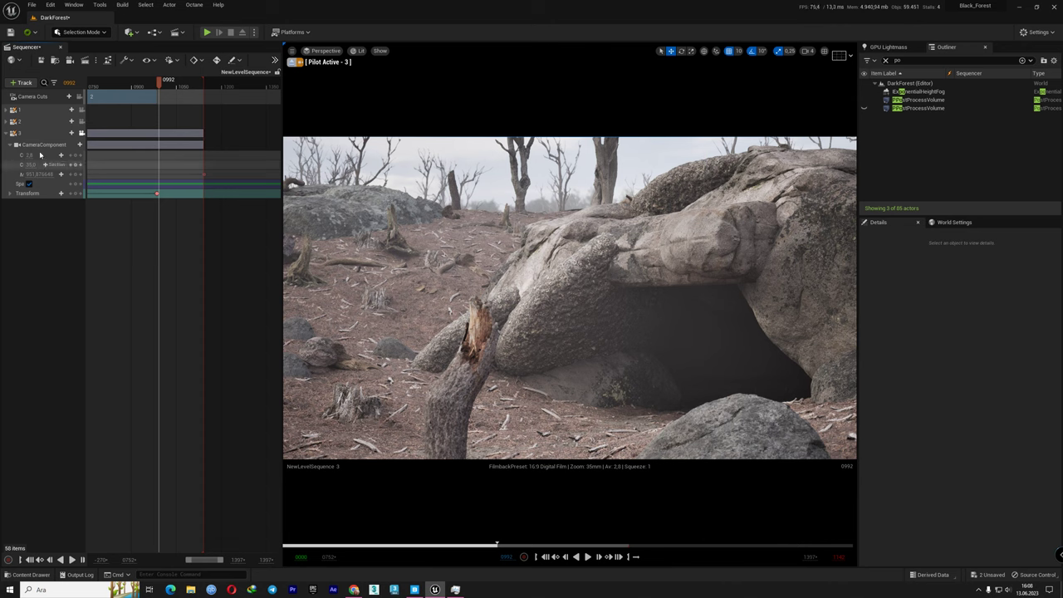
# - Save the sequence and add a new cine camera track named 4 at frame 0985
pyautogui.click(41, 59)
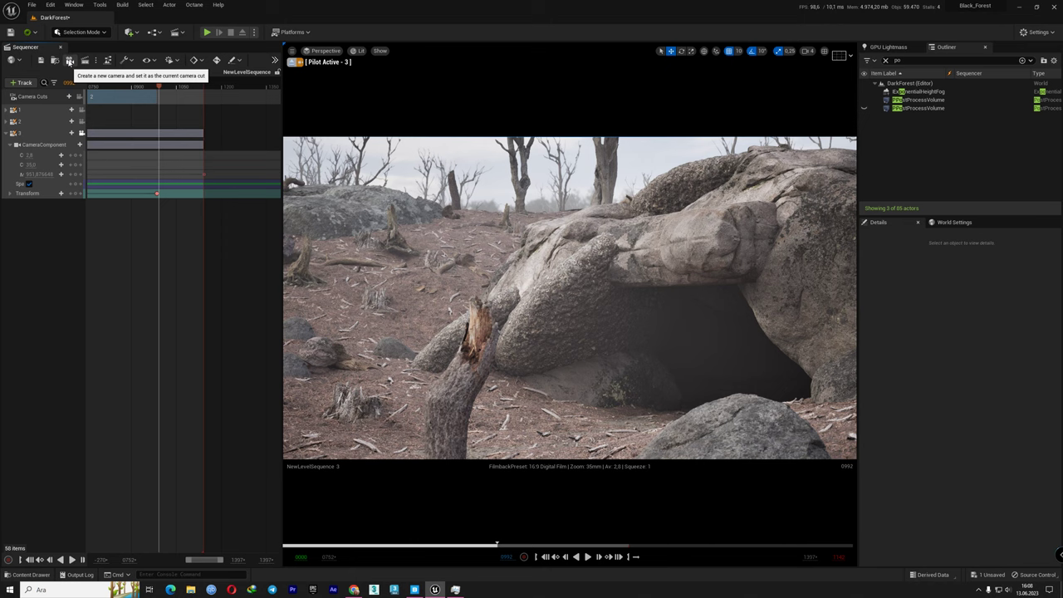
pyautogui.click(70, 61)
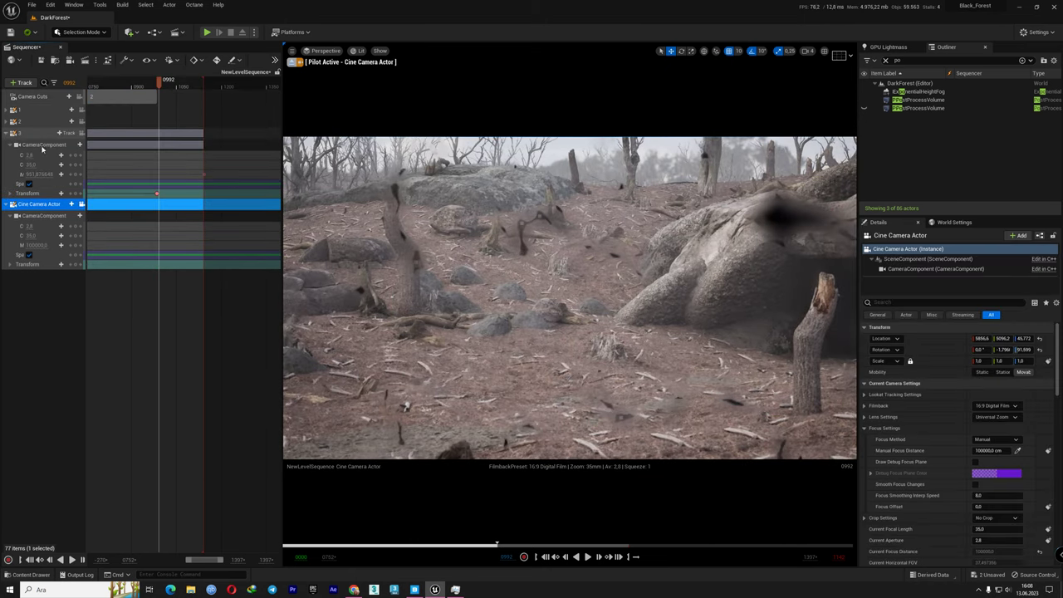
pyautogui.click(155, 193)
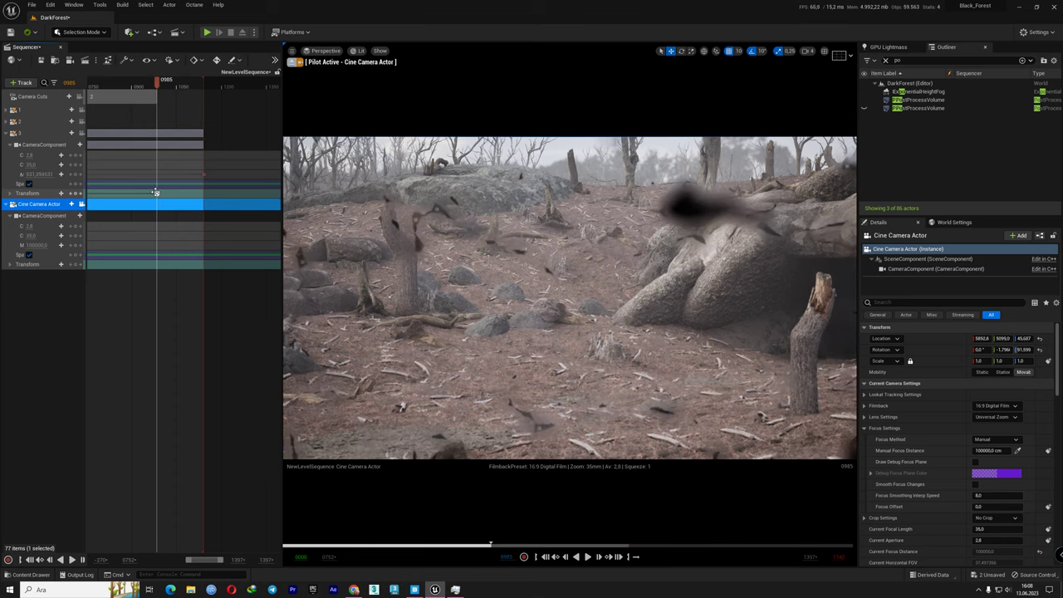
pyautogui.click(9, 132)
pyautogui.doubleClick(39, 147)
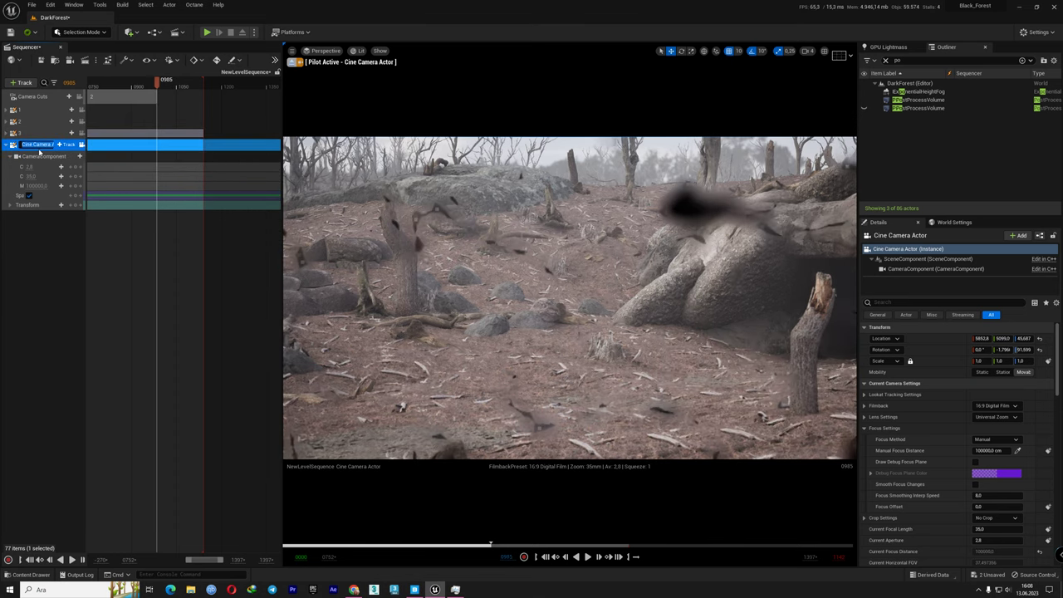
pyautogui.write('4')
pyautogui.press('Return')
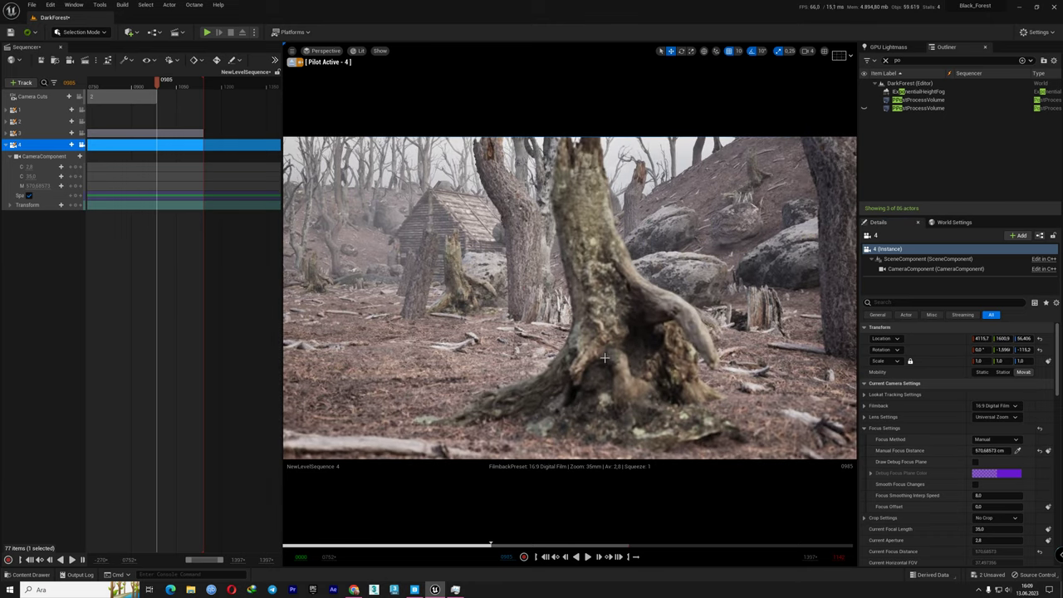
# - Fly camera 4 forward and left, turning it to frame the near tree trunk
pyautogui.moveTo(570, 297); pyautogui.dragTo(536, 286, button='right')
pyautogui.press('w')
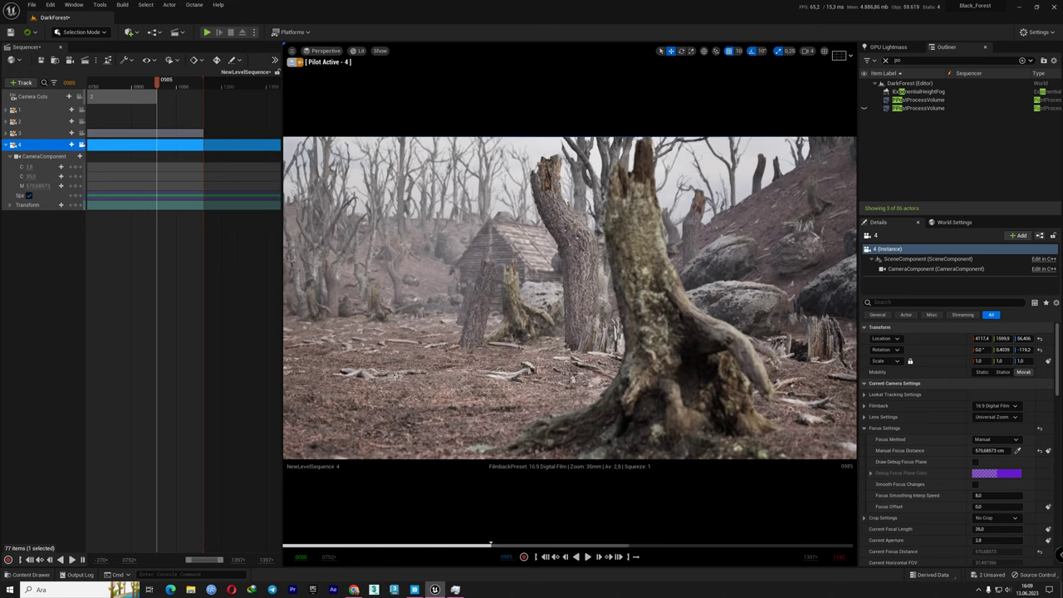
pyautogui.press('a')
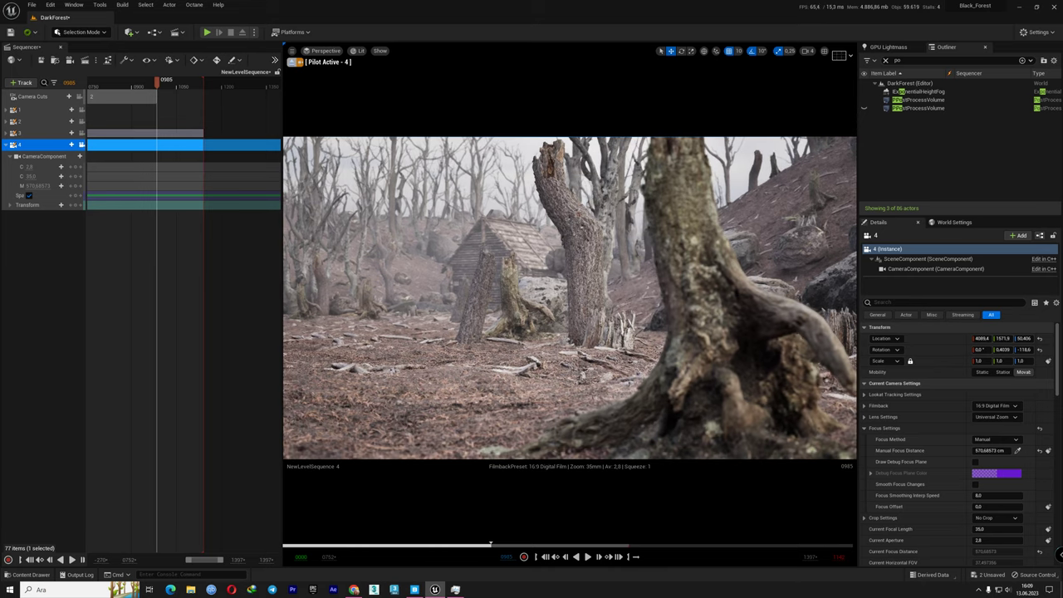
pyautogui.moveTo(536, 286); pyautogui.dragTo(531, 285, button='right')
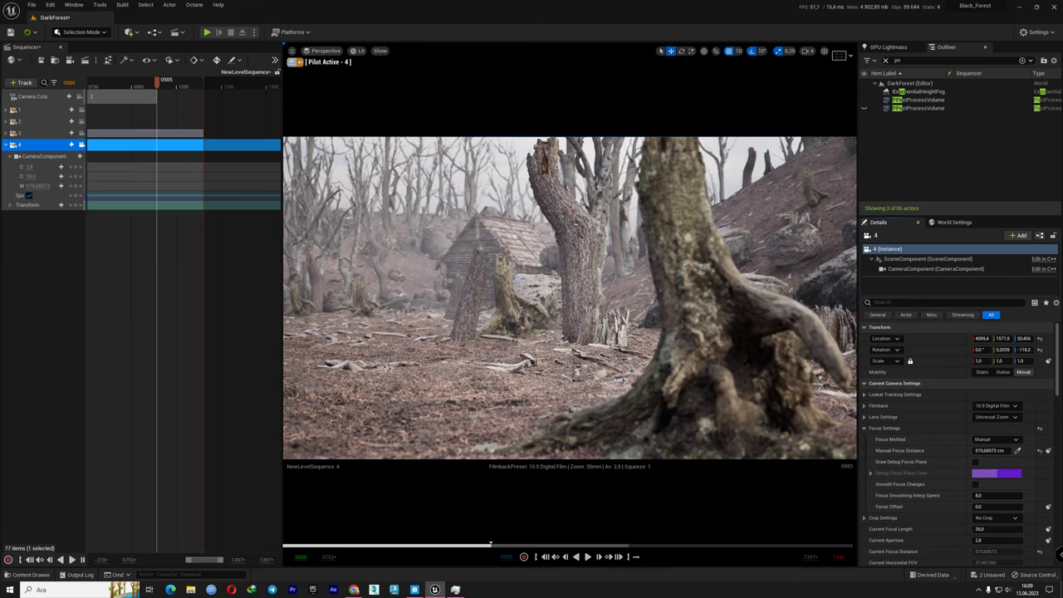
# - Focus camera 4 on the near trunk at about 204.9 cm, checking with the debug focus plane
pyautogui.click(704, 332)
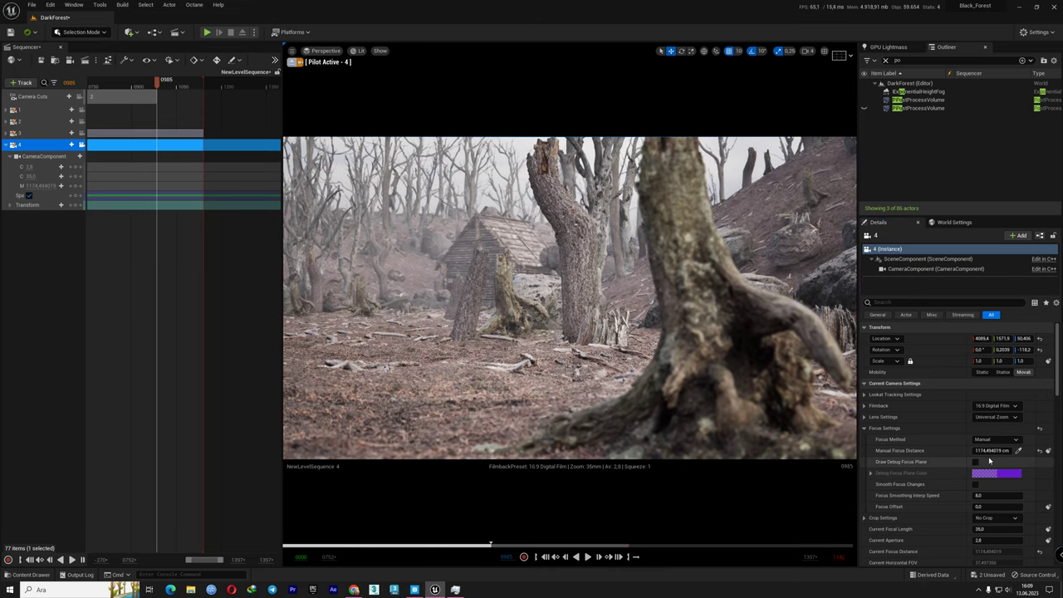
pyautogui.click(689, 265)
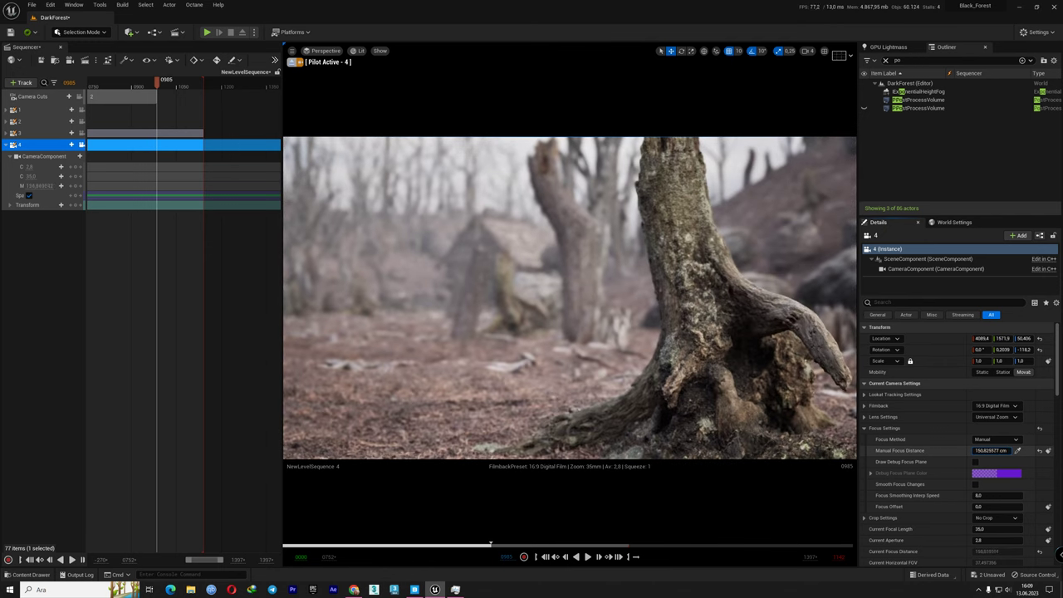
pyautogui.click(976, 462)
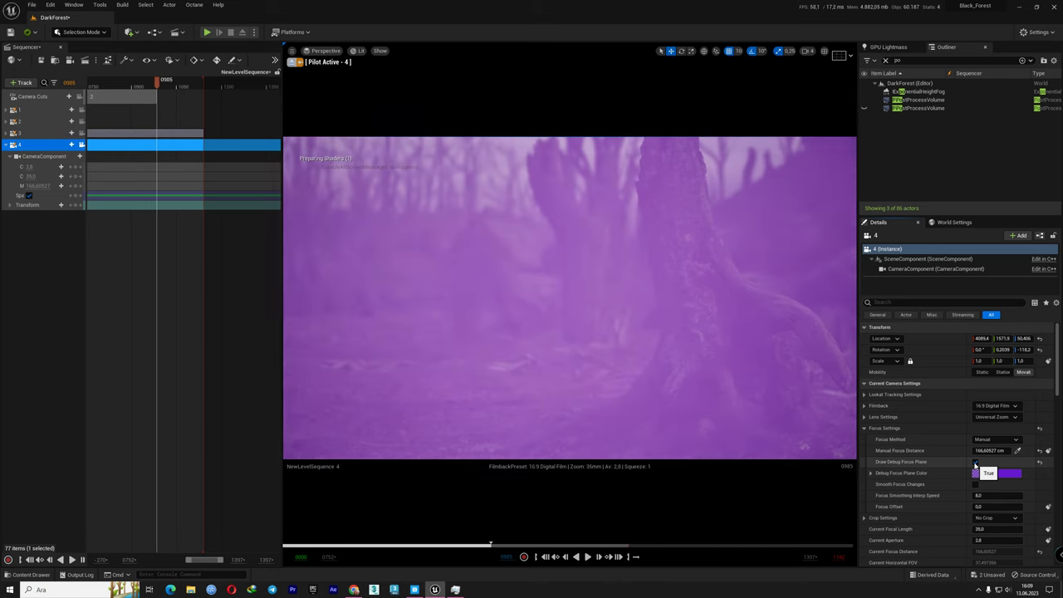
pyautogui.moveTo(990, 451)
pyautogui.mouseDown()
pyautogui.moveTo(1001, 451)
pyautogui.moveTo(989, 450)
pyautogui.mouseUp()
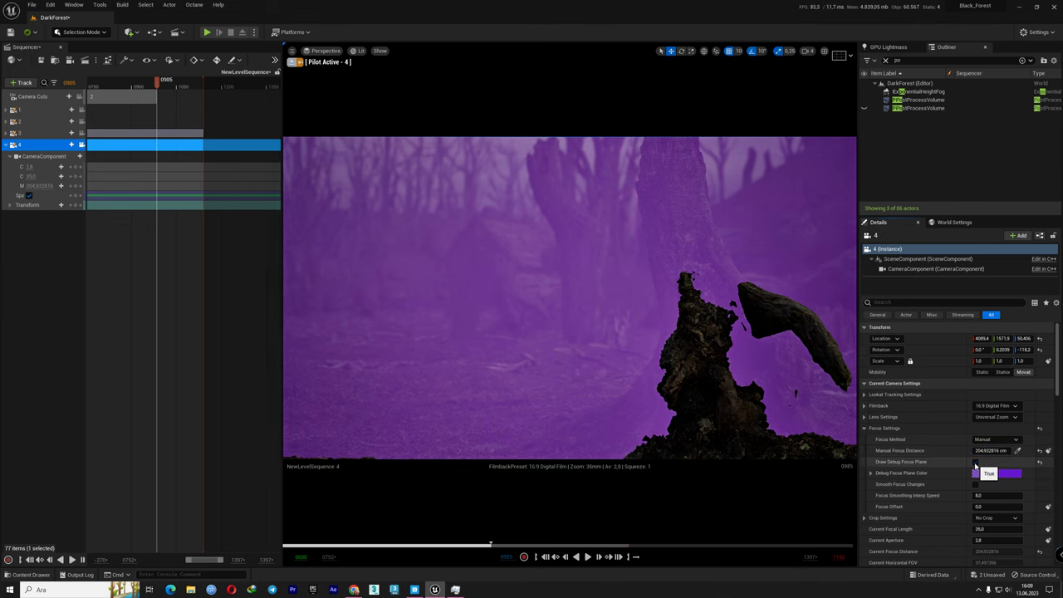
pyautogui.click(976, 464)
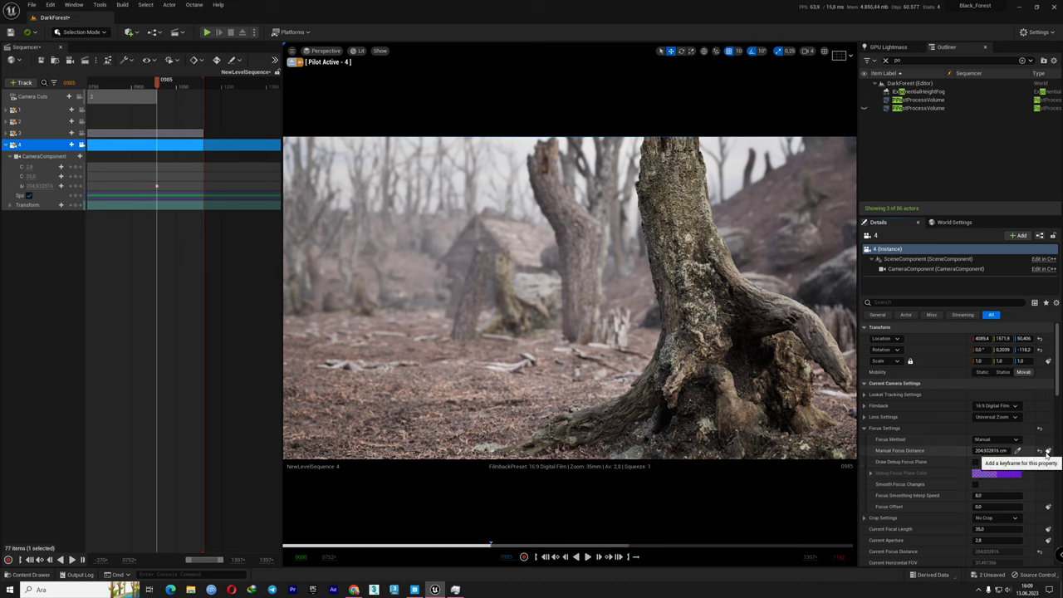
# - Key camera 4's starting transform and slide the camera sideways along X
pyautogui.click(75, 206)
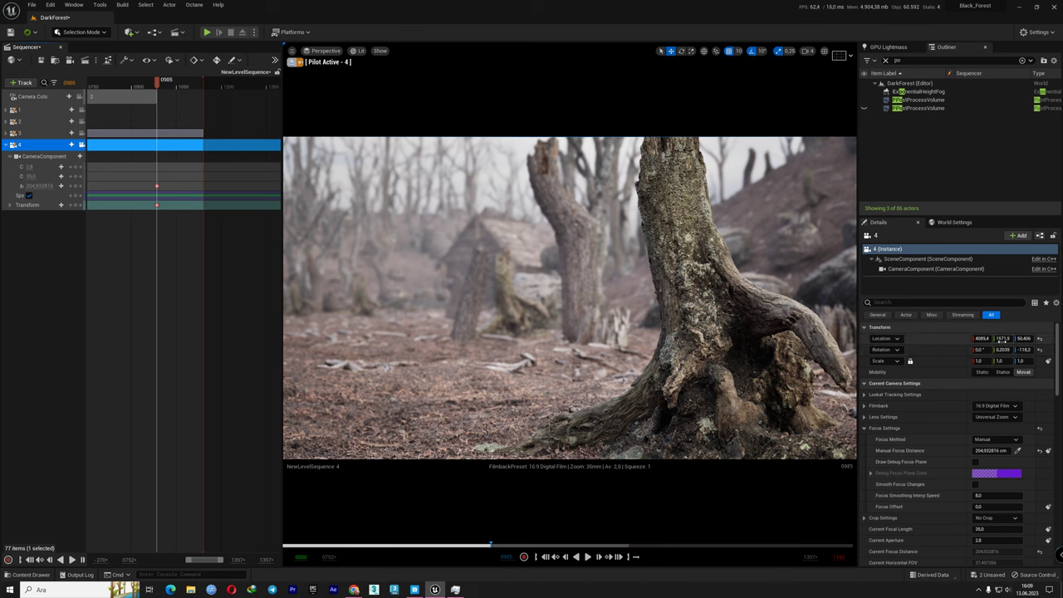
pyautogui.moveTo(1003, 338); pyautogui.dragTo(988, 338)
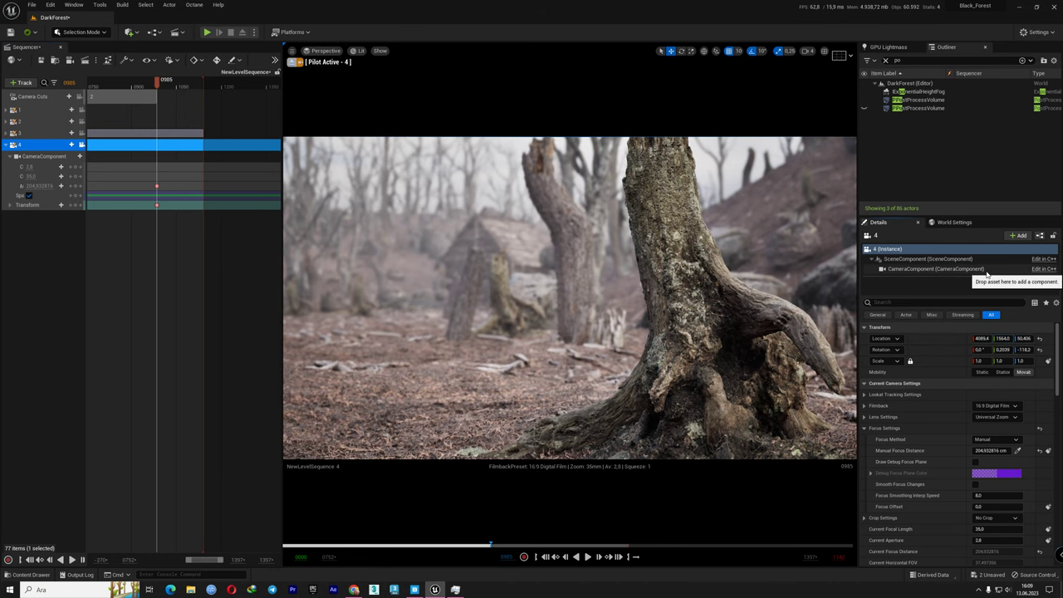
pyautogui.hotkey('ctrl', 'z')
pyautogui.moveTo(981, 338)
pyautogui.mouseDown()
pyautogui.moveTo(963, 338)
pyautogui.moveTo(976, 338)
pyautogui.mouseUp()
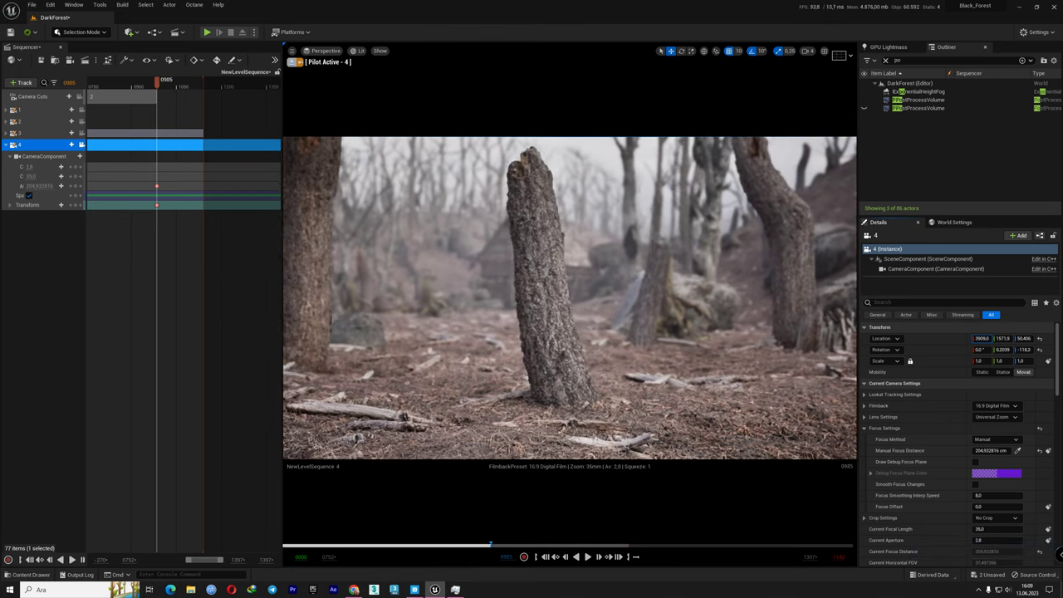
# - Extend the playback end and shot 4 section, move camera 4 forward, and key it at 1345
pyautogui.moveTo(202, 84)
pyautogui.mouseDown()
pyautogui.moveTo(249, 84)
pyautogui.moveTo(217, 84)
pyautogui.mouseUp()
pyautogui.click(194, 84)
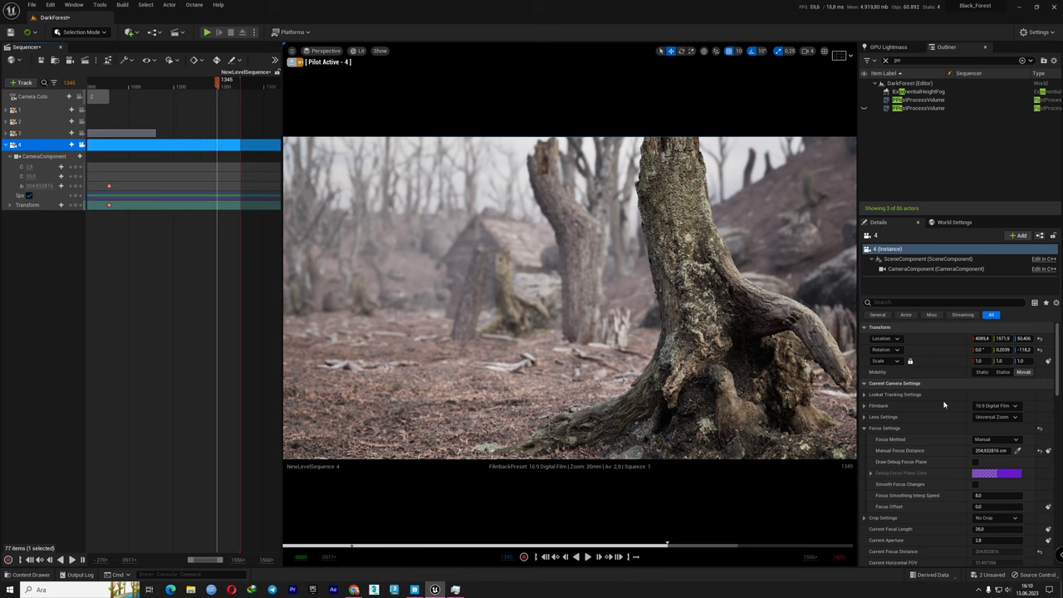
pyautogui.moveTo(981, 339)
pyautogui.mouseDown()
pyautogui.moveTo(1021, 339)
pyautogui.moveTo(938, 339)
pyautogui.moveTo(967, 339)
pyautogui.mouseUp()
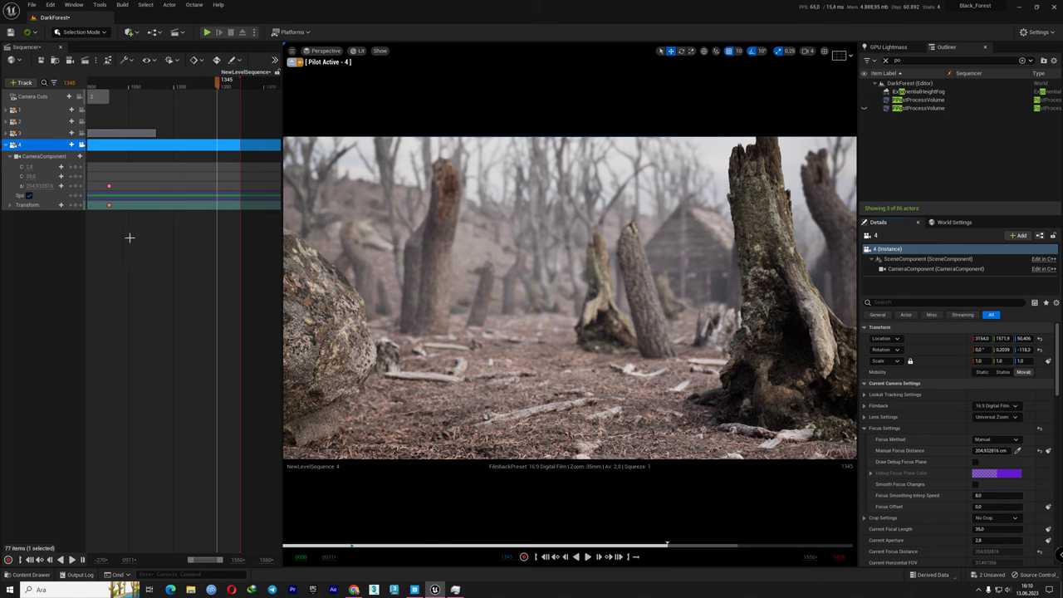
pyautogui.click(74, 204)
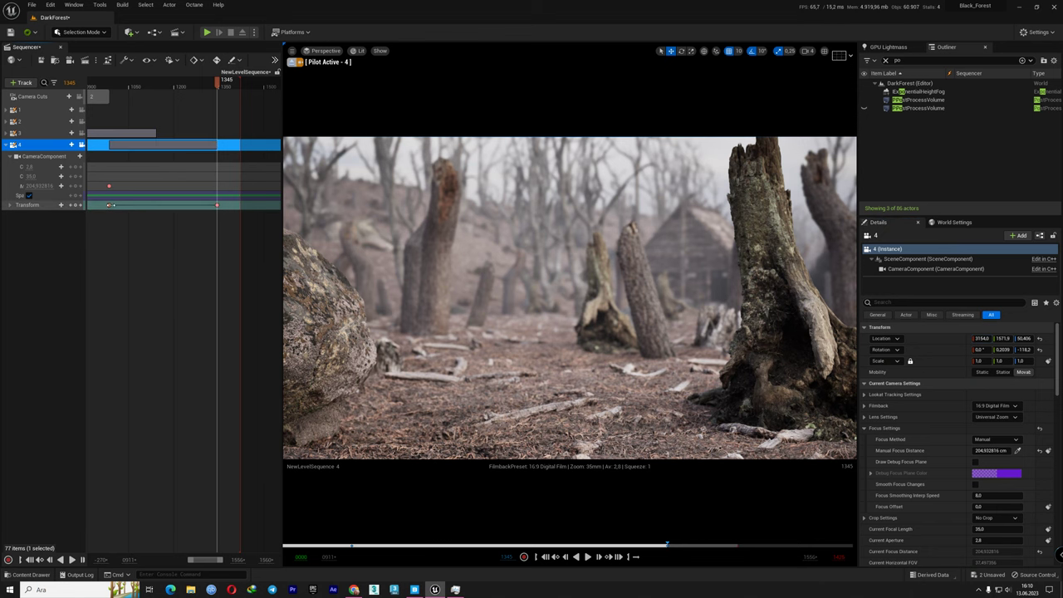
pyautogui.press('space')
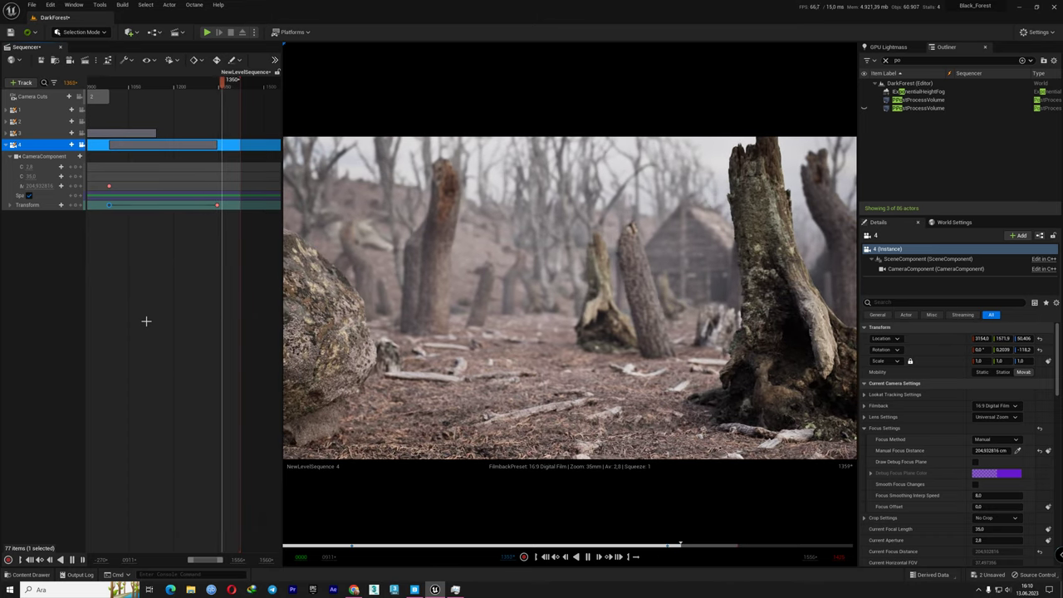
pyautogui.press('space')
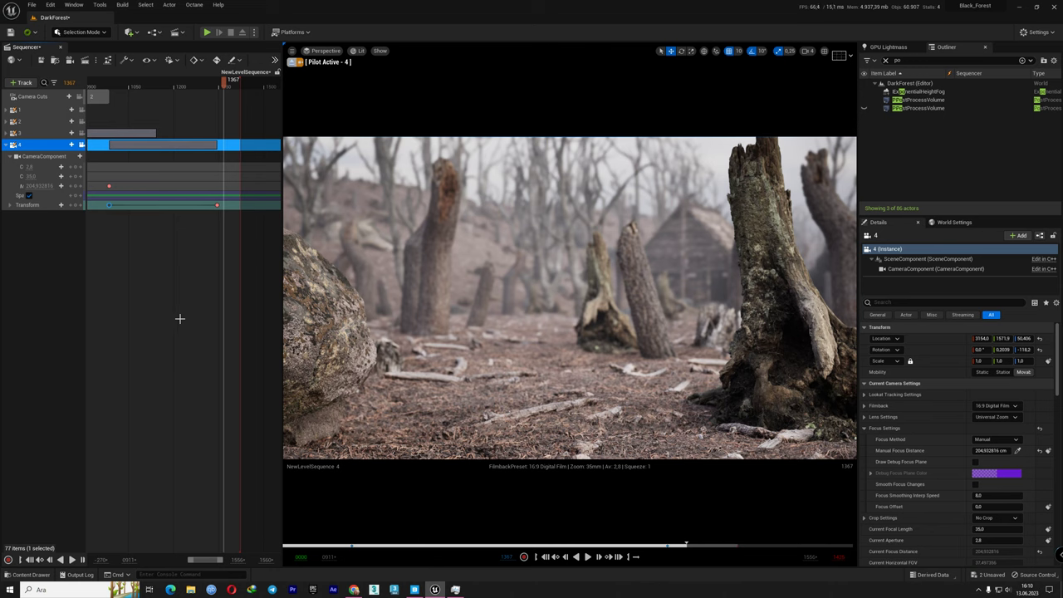
pyautogui.click(111, 205)
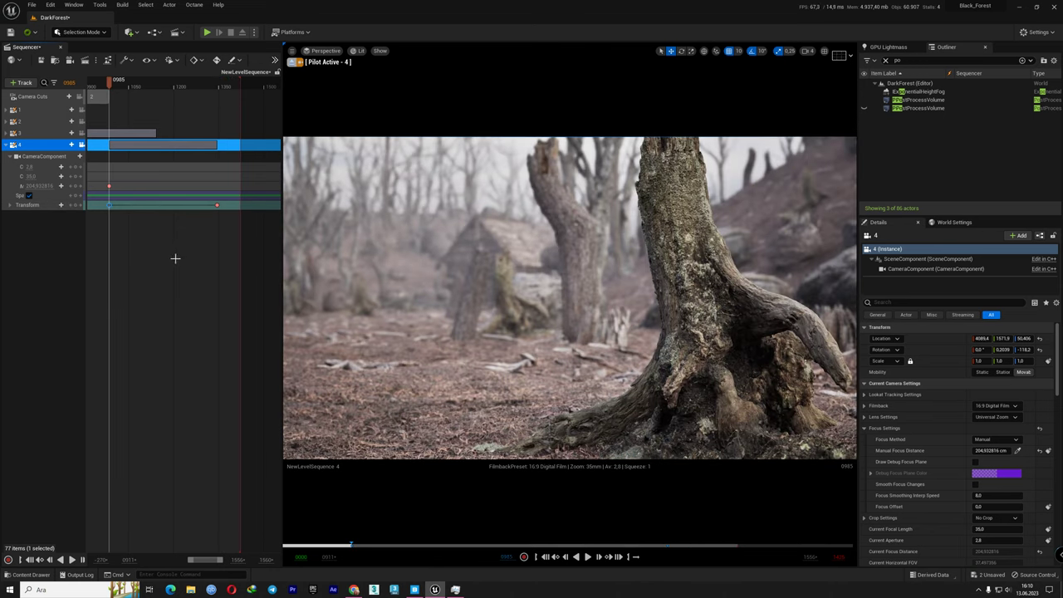
pyautogui.hscroll(-3, 211, 284)
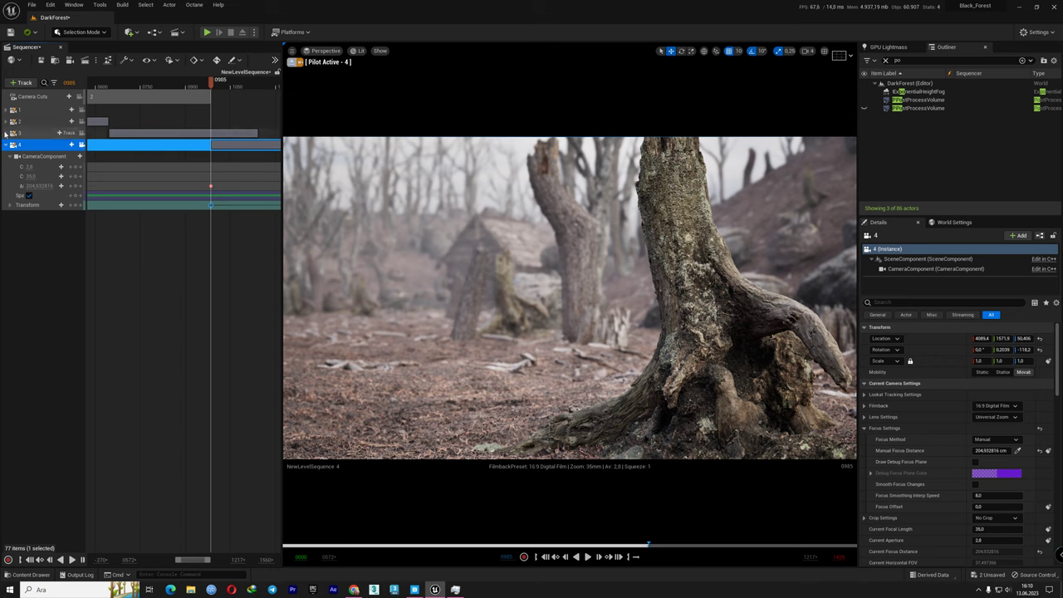
# - Add a camera cut to camera 3 at frame 0645
pyautogui.hscroll(-3, 266, 207)
pyautogui.hscroll(5, 208, 230)
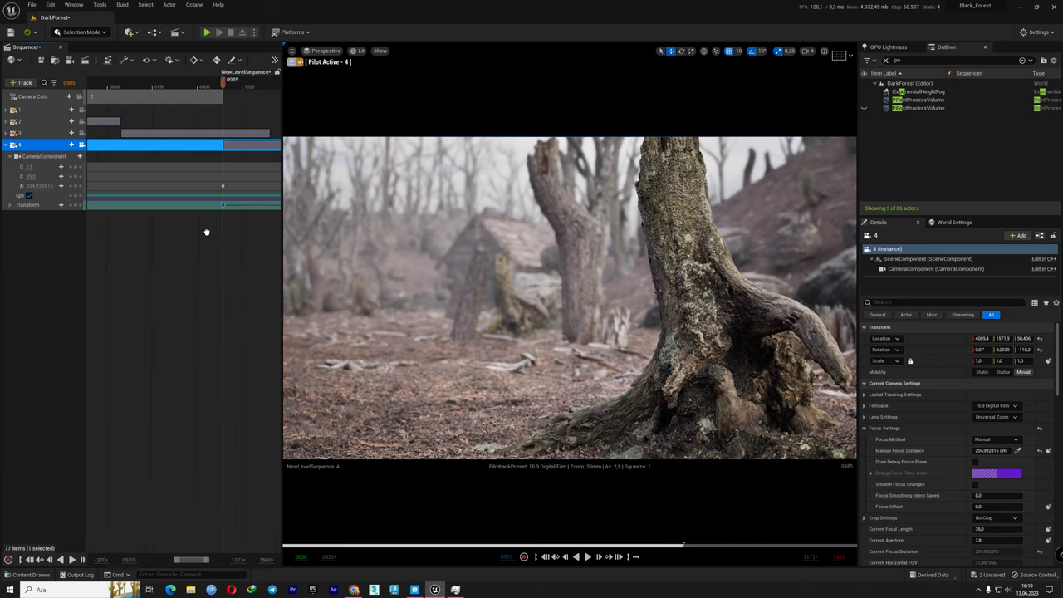
pyautogui.click(7, 133)
pyautogui.click(113, 174)
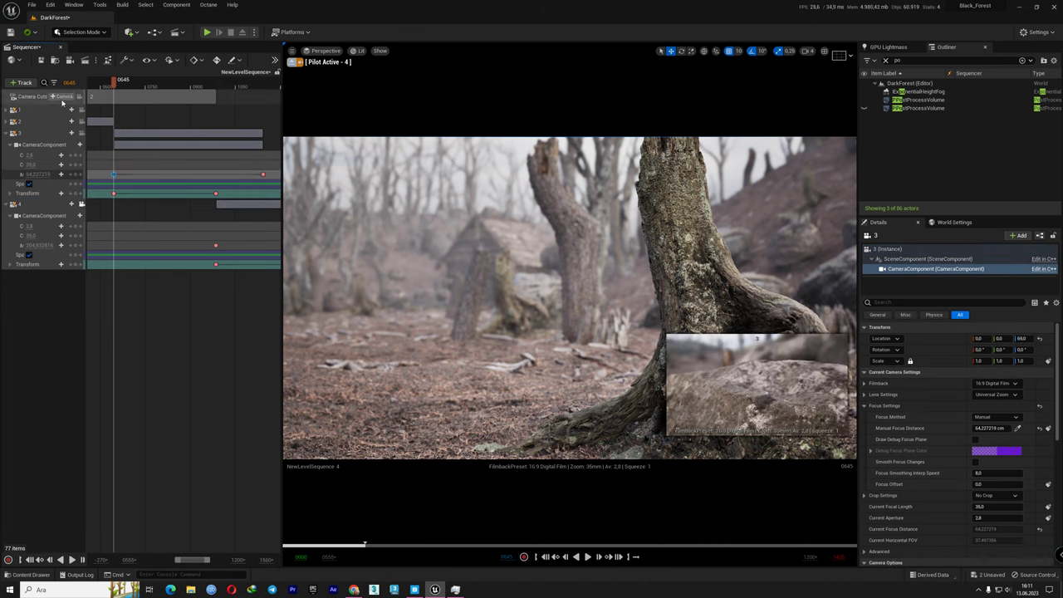
pyautogui.click(62, 96)
pyautogui.click(77, 147)
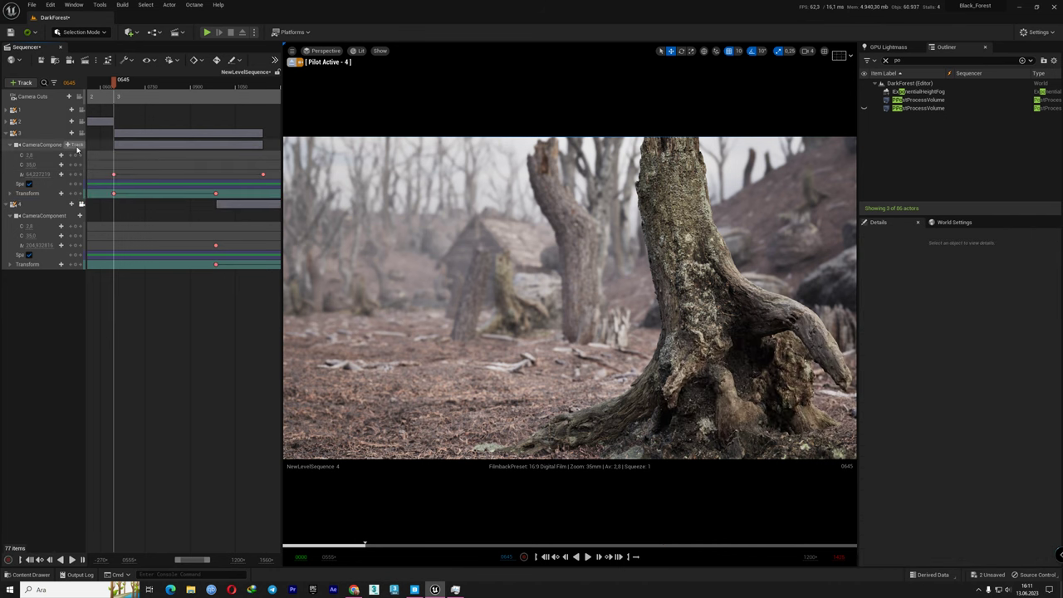
# - Add a camera cut to camera 4 at frame 0985, then check its end key at 1345
pyautogui.click(8, 133)
pyautogui.click(215, 185)
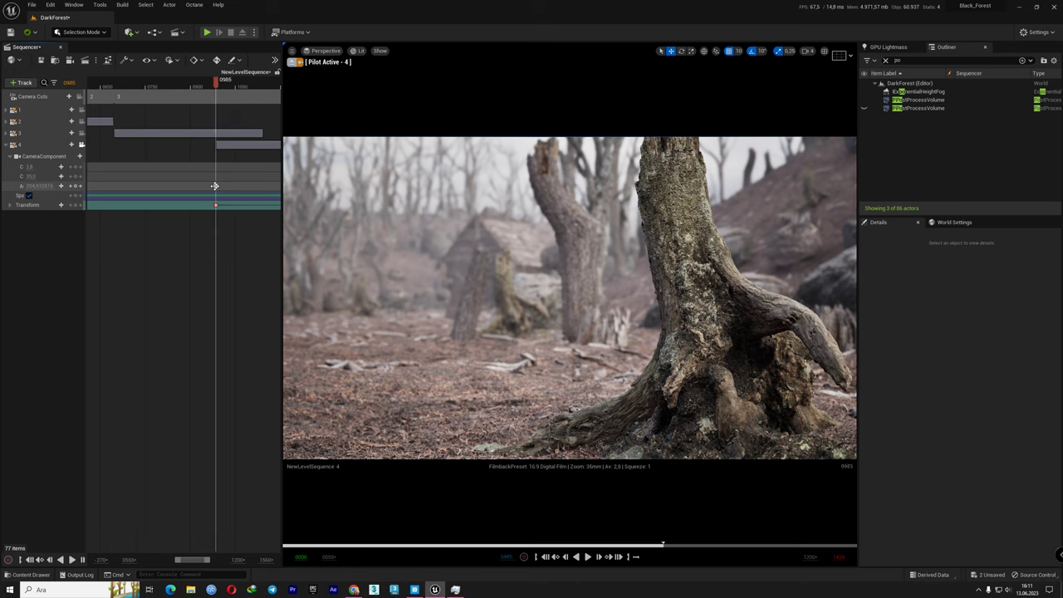
pyautogui.click(33, 97)
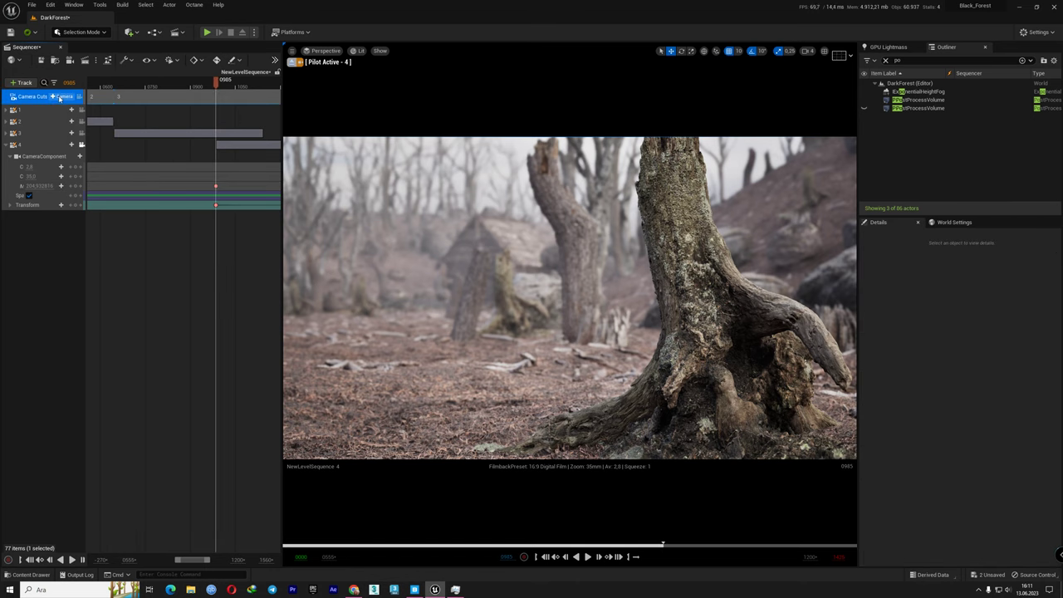
pyautogui.click(60, 97)
pyautogui.click(79, 155)
pyautogui.moveTo(179, 243); pyautogui.dragTo(76, 247, button='right')
pyautogui.click(225, 205)
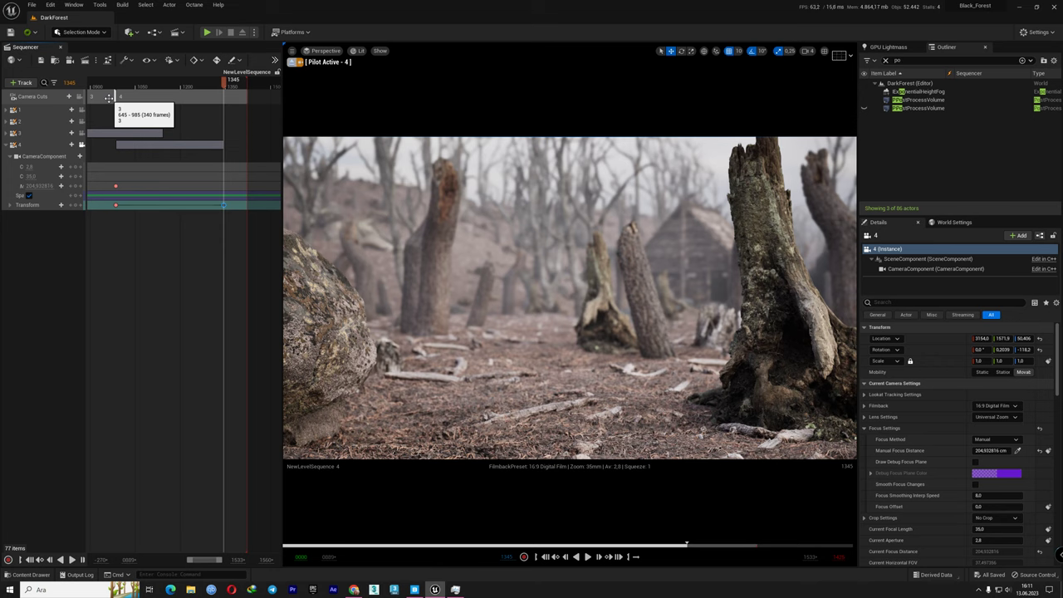
pyautogui.click(31, 148)
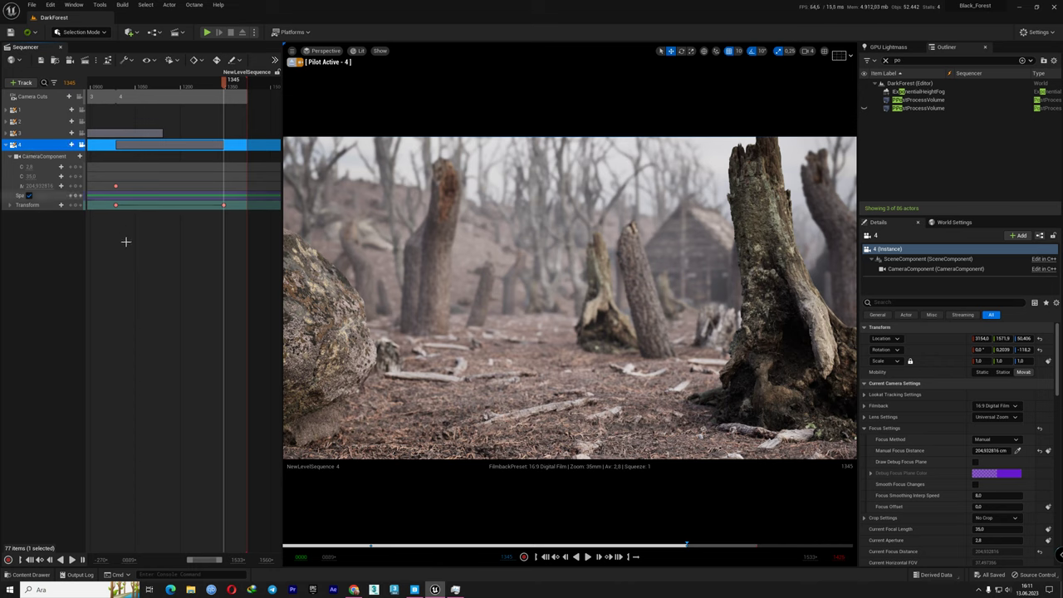
pyautogui.keyDown('ctrl'); pyautogui.scroll(3, 152, 254); pyautogui.keyUp('ctrl')
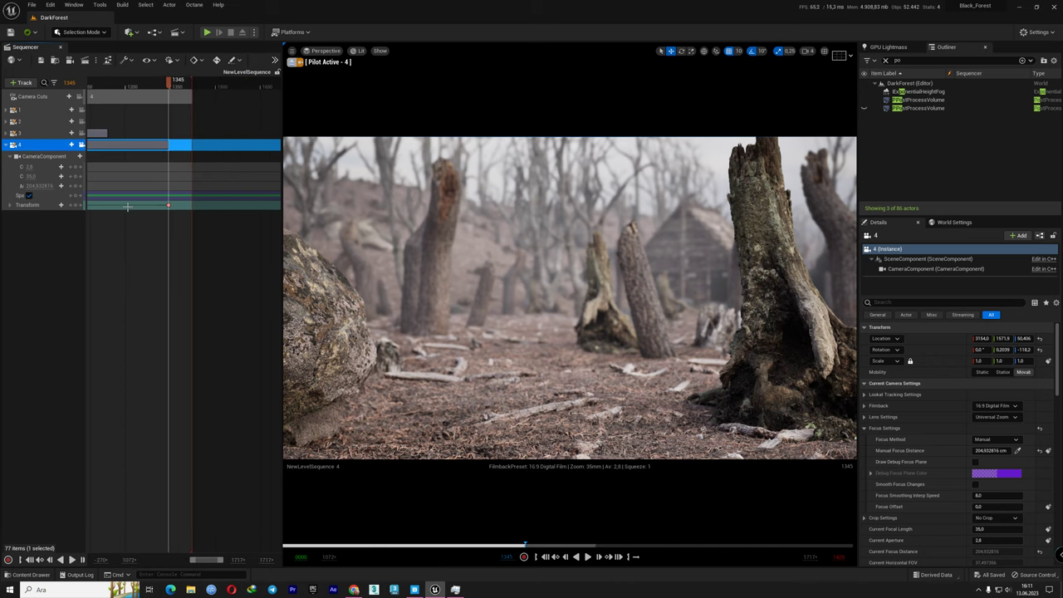
# - Create a new cine camera and fly it through the dead forest
pyautogui.click(71, 59)
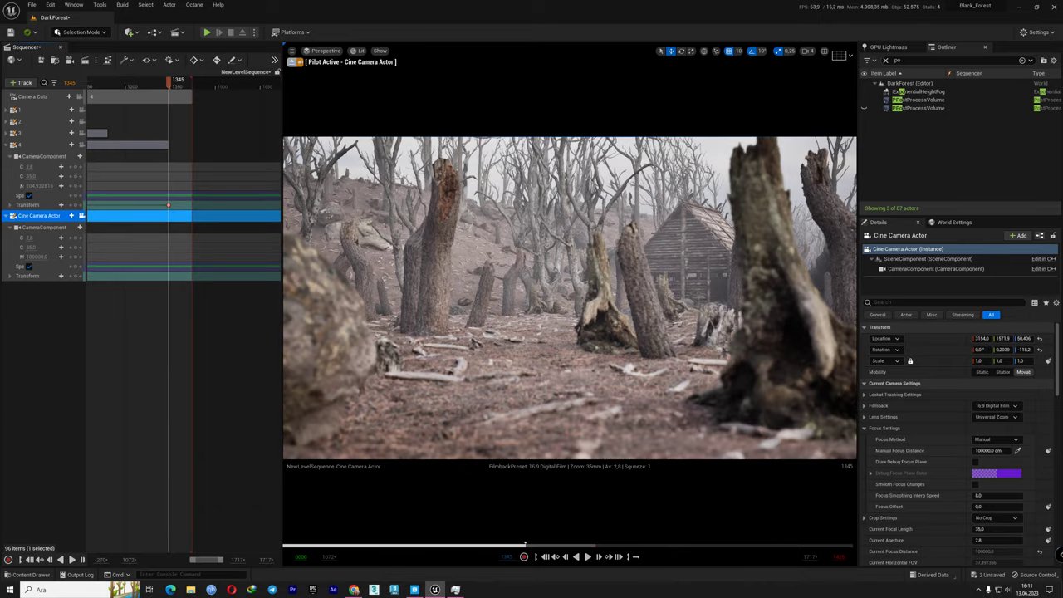
pyautogui.moveTo(540, 291)
pyautogui.mouseDown(button='right')
pyautogui.moveTo(598, 291)
pyautogui.moveTo(581, 298)
pyautogui.mouseUp(button='right')
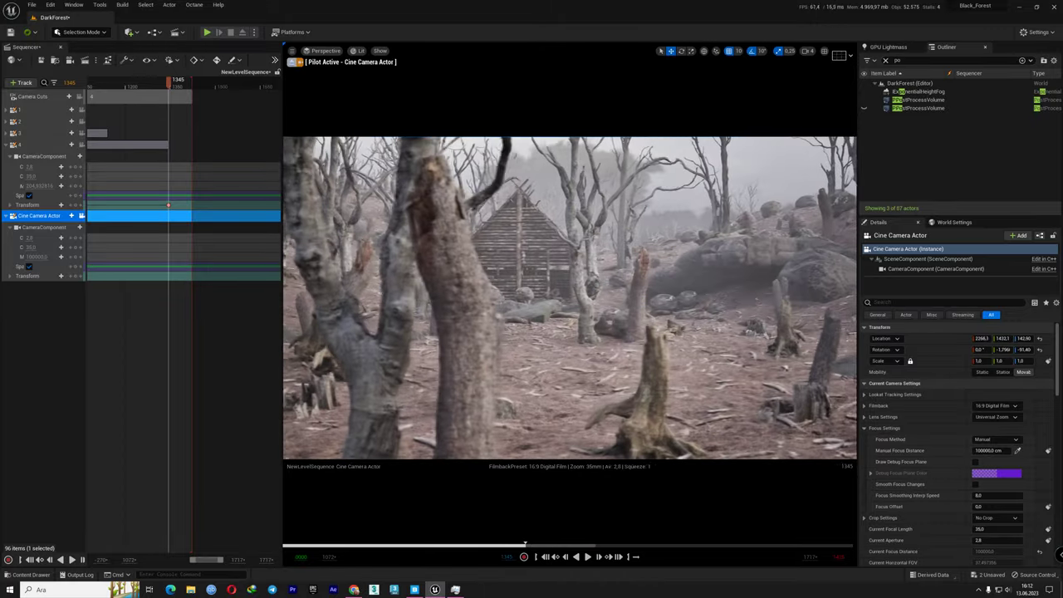
pyautogui.scroll(-2, 952, 439)
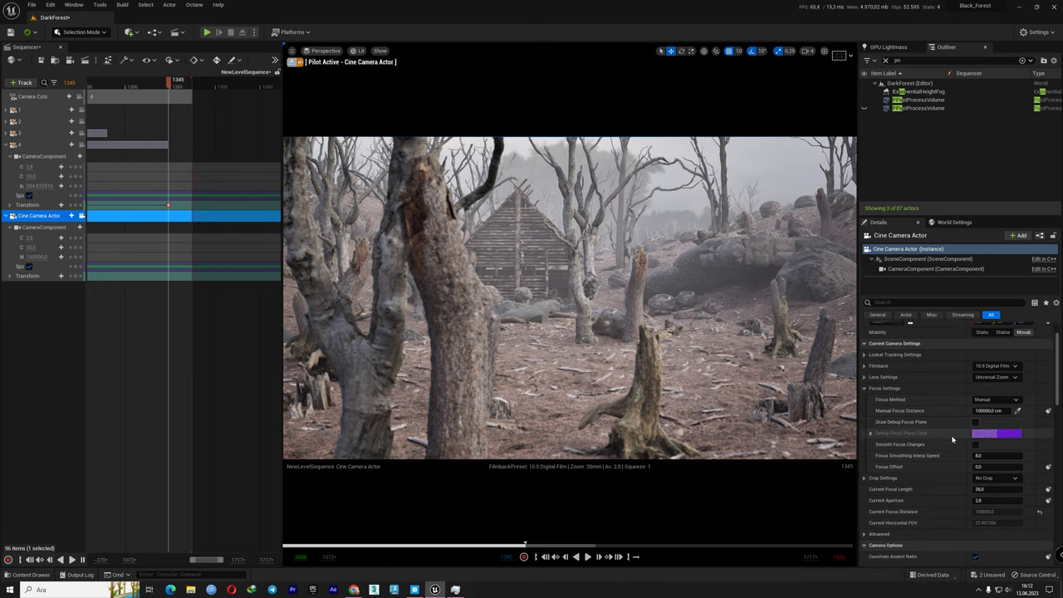
pyautogui.scroll(-2, 952, 439)
# - Set the new camera's focal length to 20, trying aperture 22 before resetting it to 2.8
pyautogui.click(991, 450)
pyautogui.write('20')
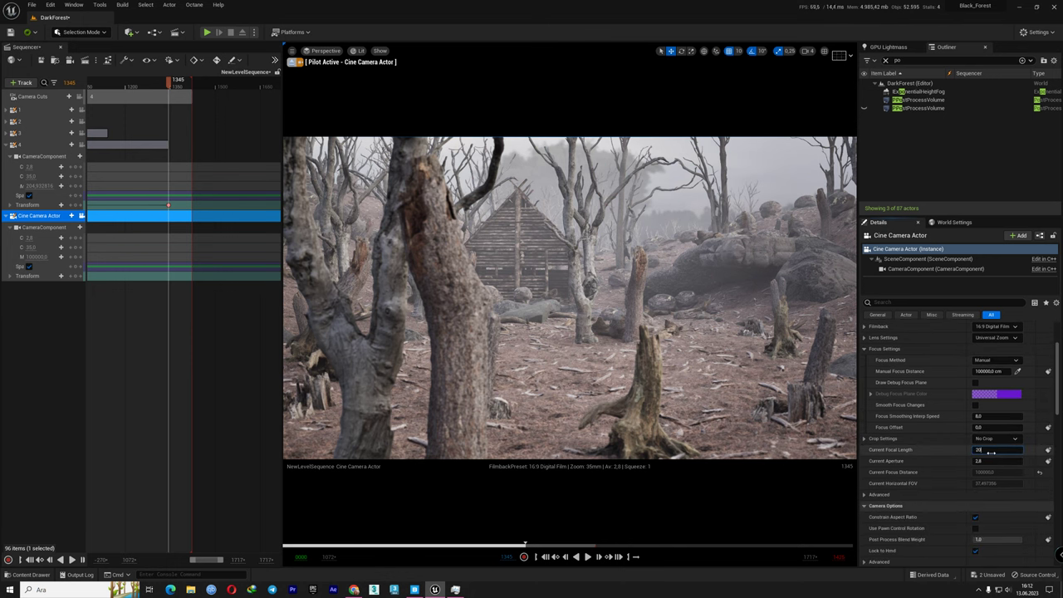
pyautogui.press('Return')
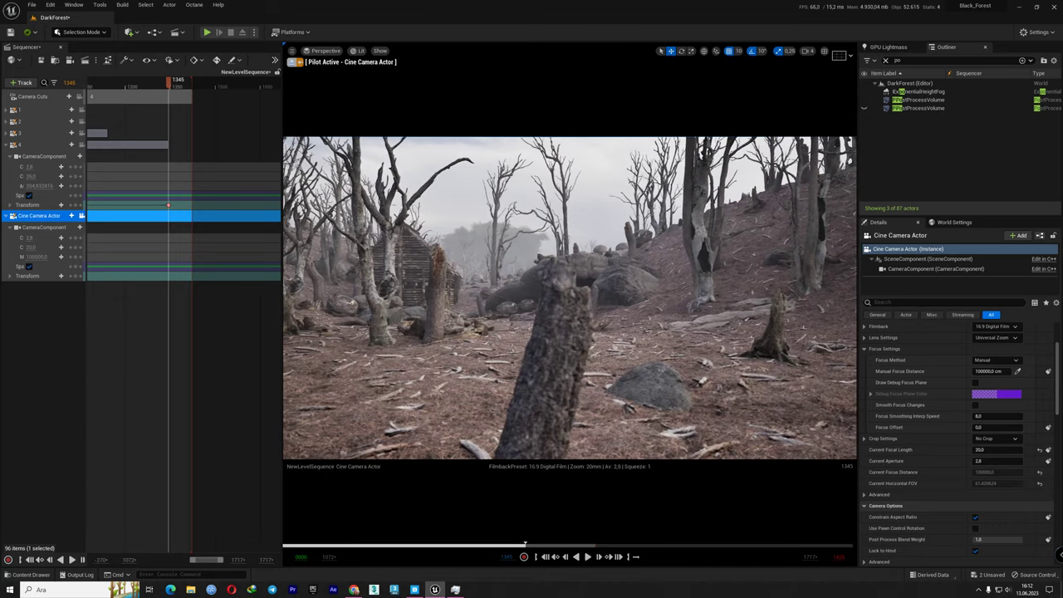
pyautogui.click(997, 461)
pyautogui.write('22')
pyautogui.press('Return')
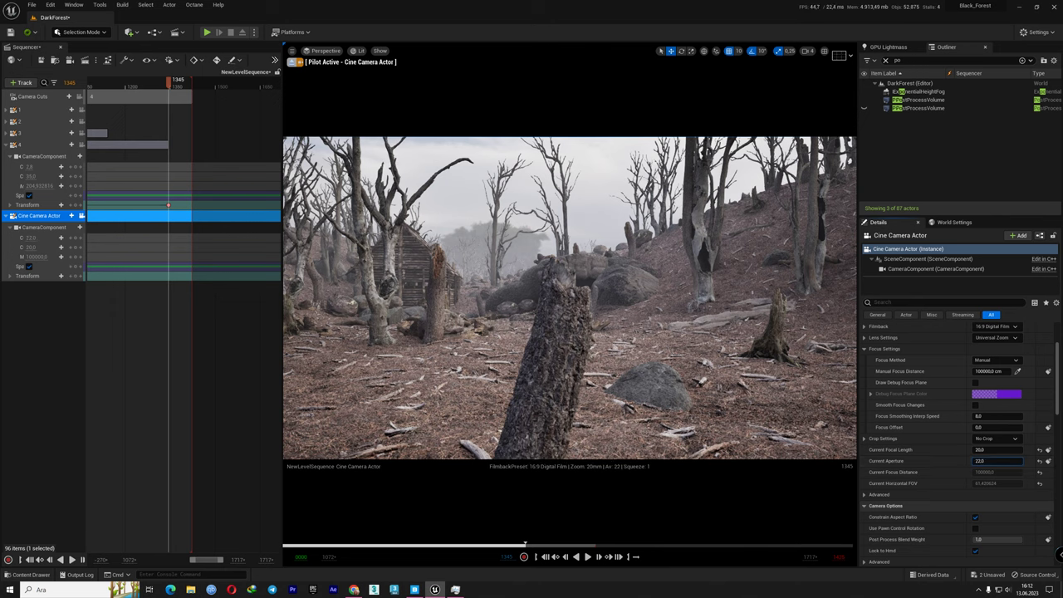
pyautogui.click(1039, 462)
# - Turn and move the new camera forward to frame the hill and cabin
pyautogui.moveTo(570, 297); pyautogui.dragTo(653, 298, button='right')
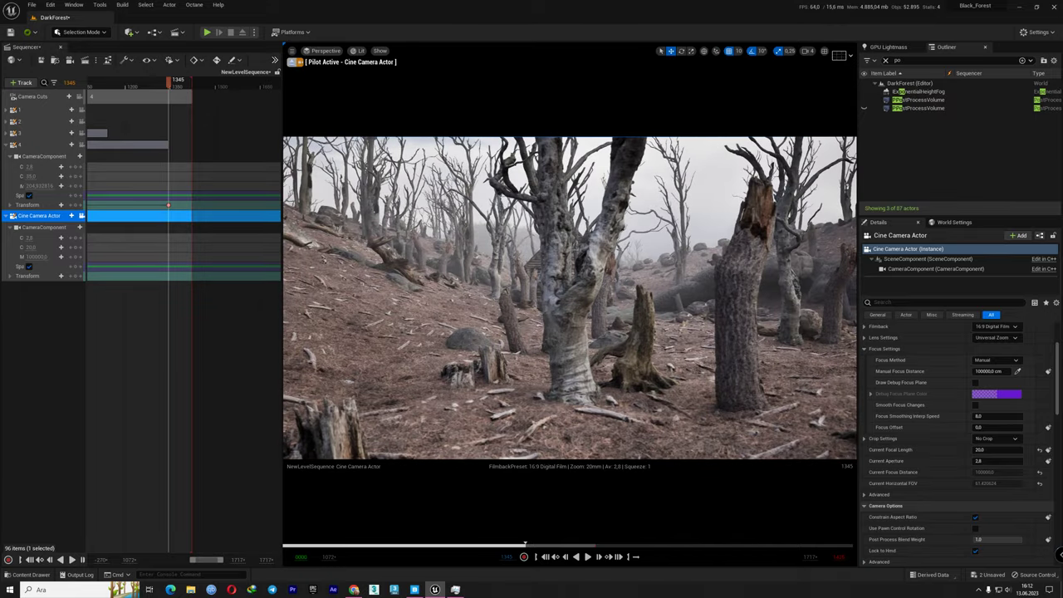
pyautogui.moveTo(569, 298); pyautogui.dragTo(614, 297, button='right')
pyautogui.press('w')
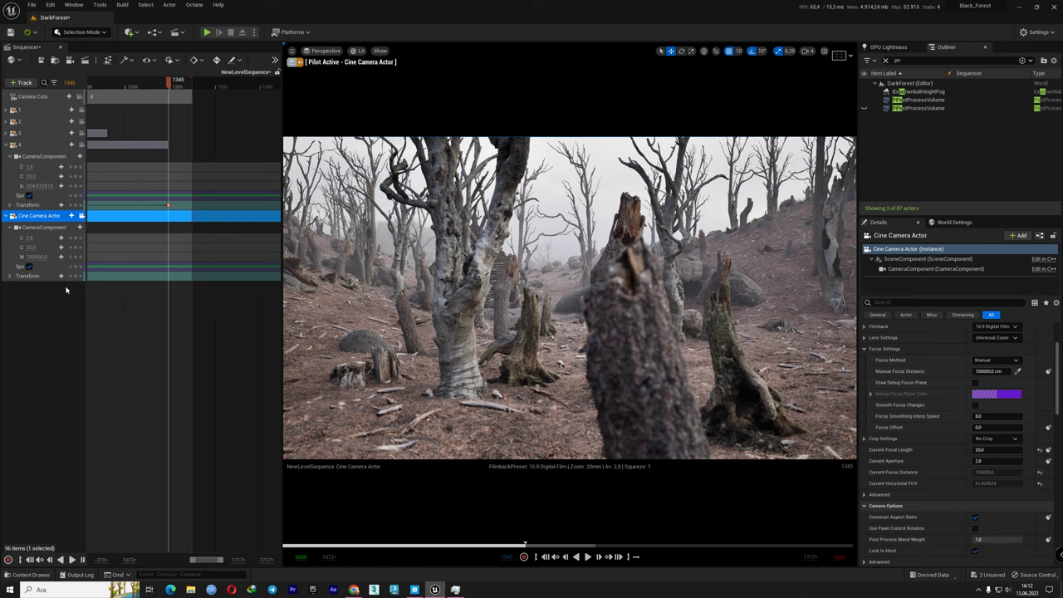
# - Key the new camera's position at 1345 and rename its track to 5
pyautogui.click(6, 145)
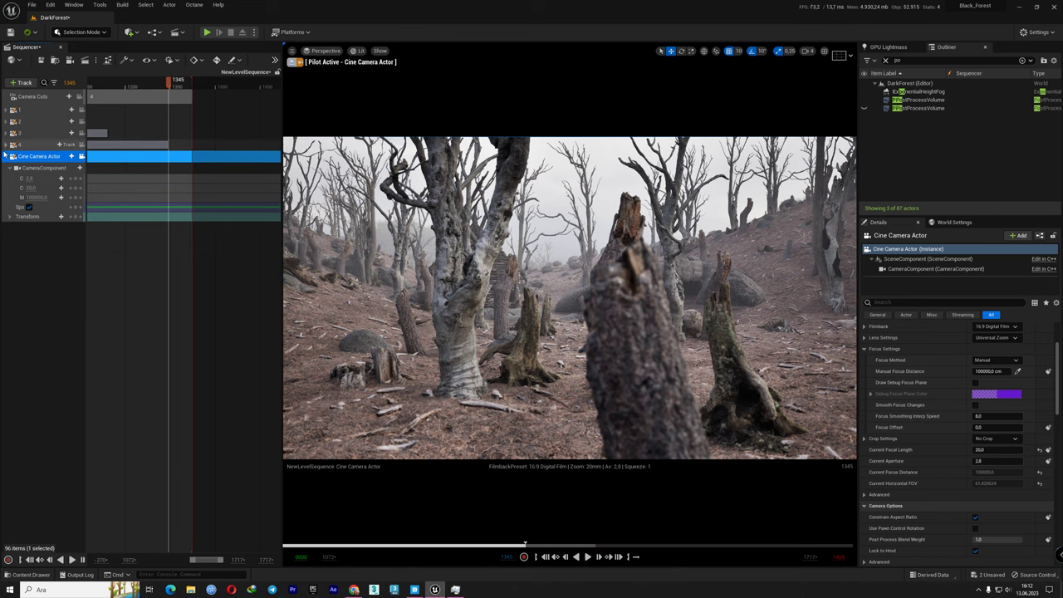
pyautogui.click(76, 215)
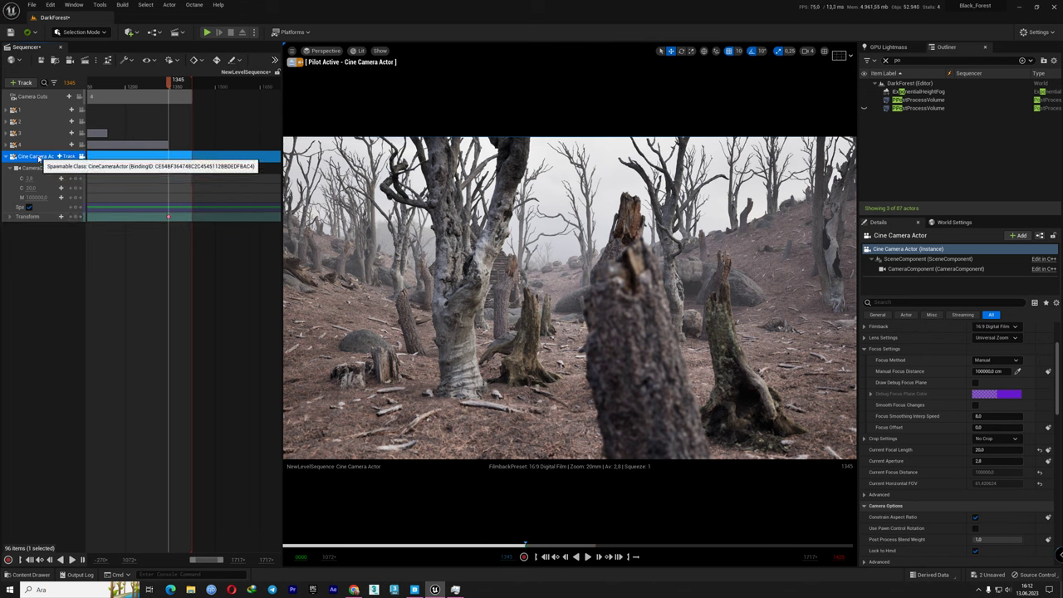
pyautogui.doubleClick(38, 157)
pyautogui.write('5')
pyautogui.press('Return')
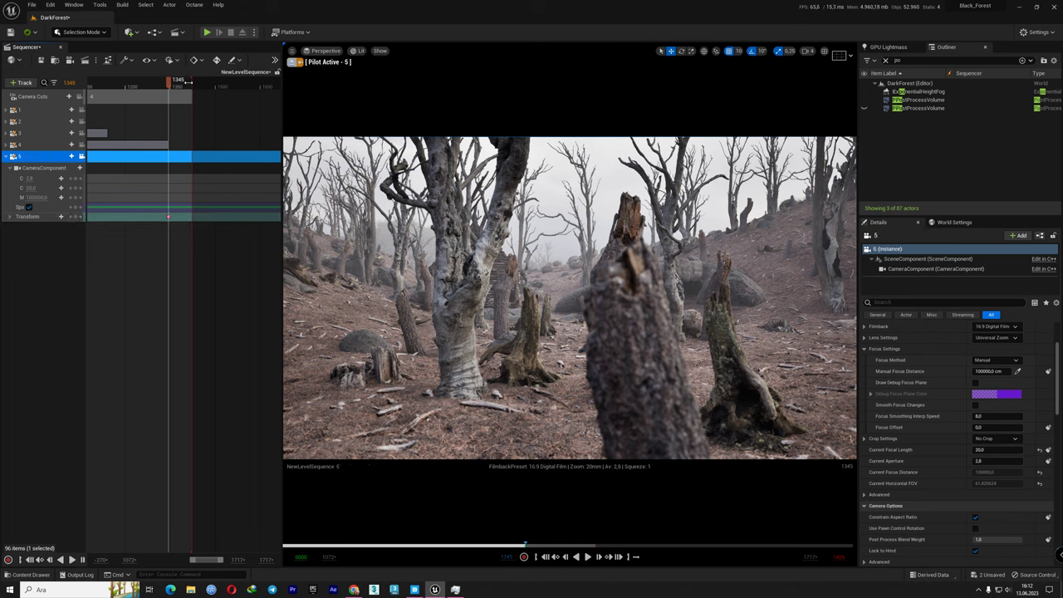
# - Extend the playback range, fly camera 5 closer to the hut, and key it at 1629
pyautogui.moveTo(189, 81); pyautogui.dragTo(278, 83)
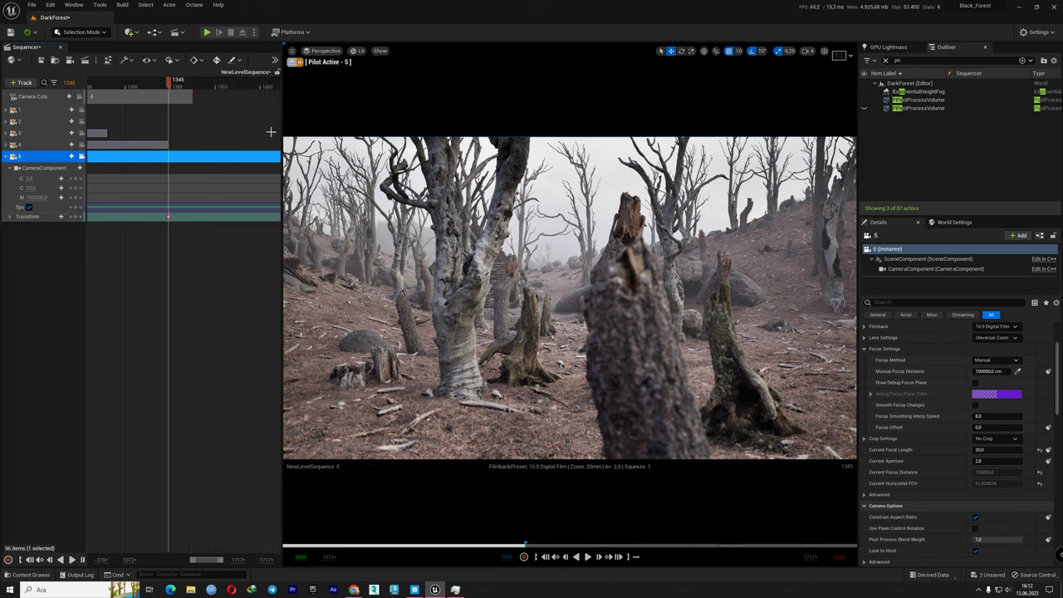
pyautogui.click(255, 84)
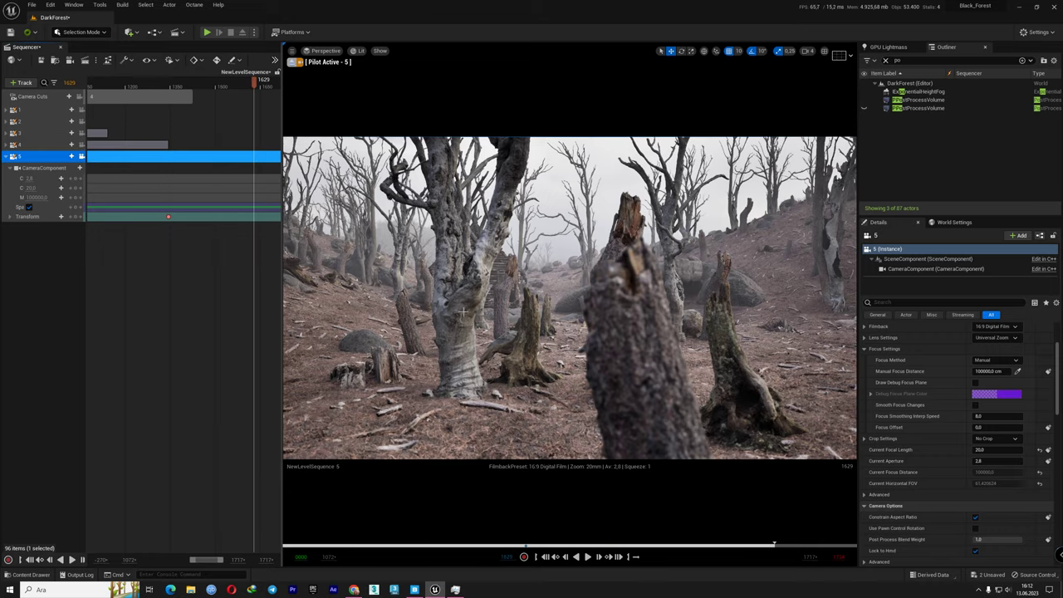
pyautogui.moveTo(462, 311); pyautogui.dragTo(449, 312, button='right')
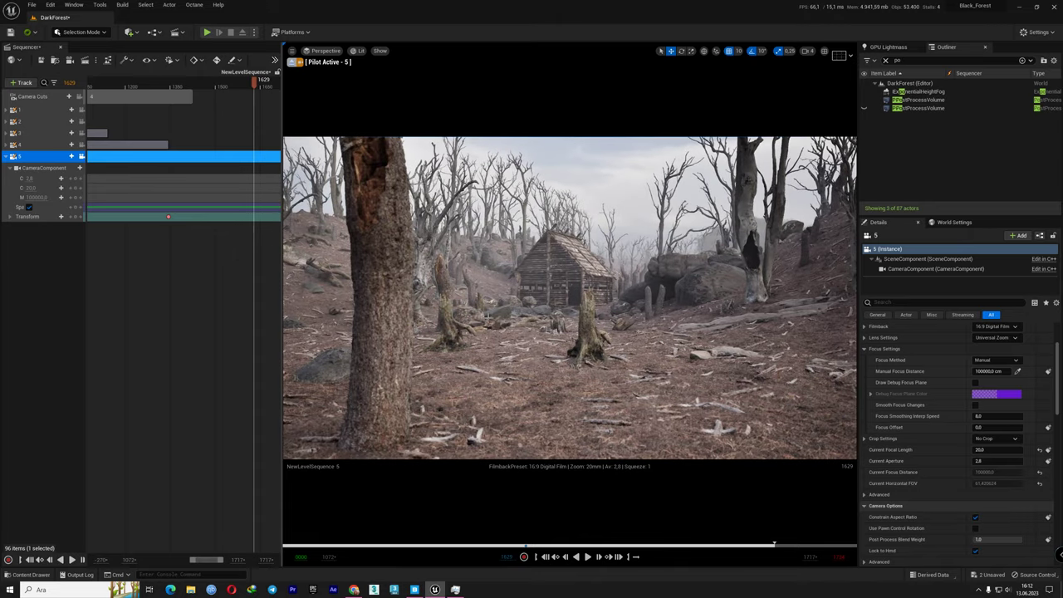
pyautogui.moveTo(448, 311); pyautogui.dragTo(448, 311, button='right')
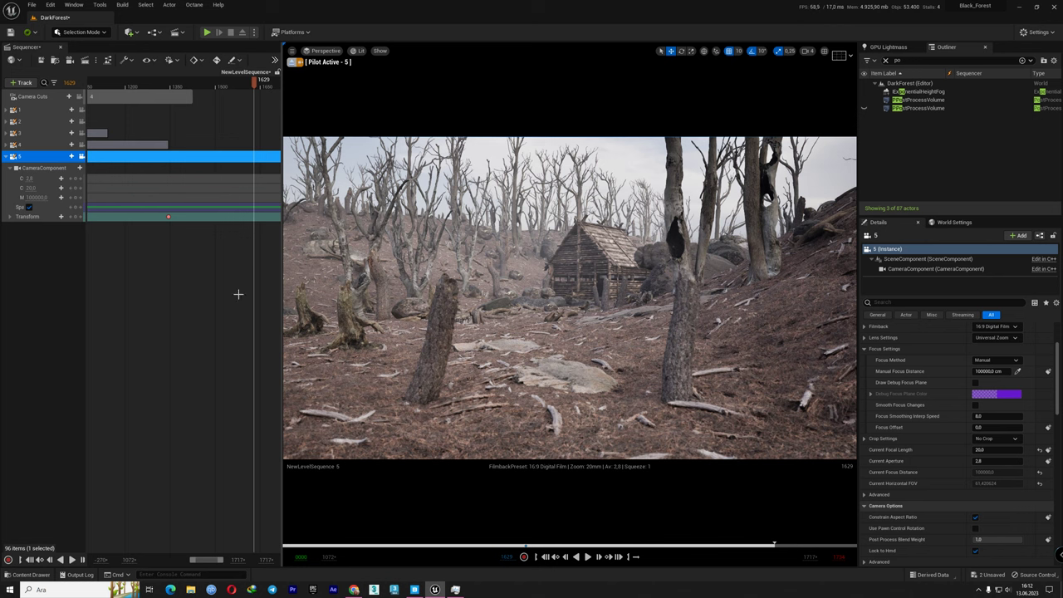
pyautogui.click(76, 217)
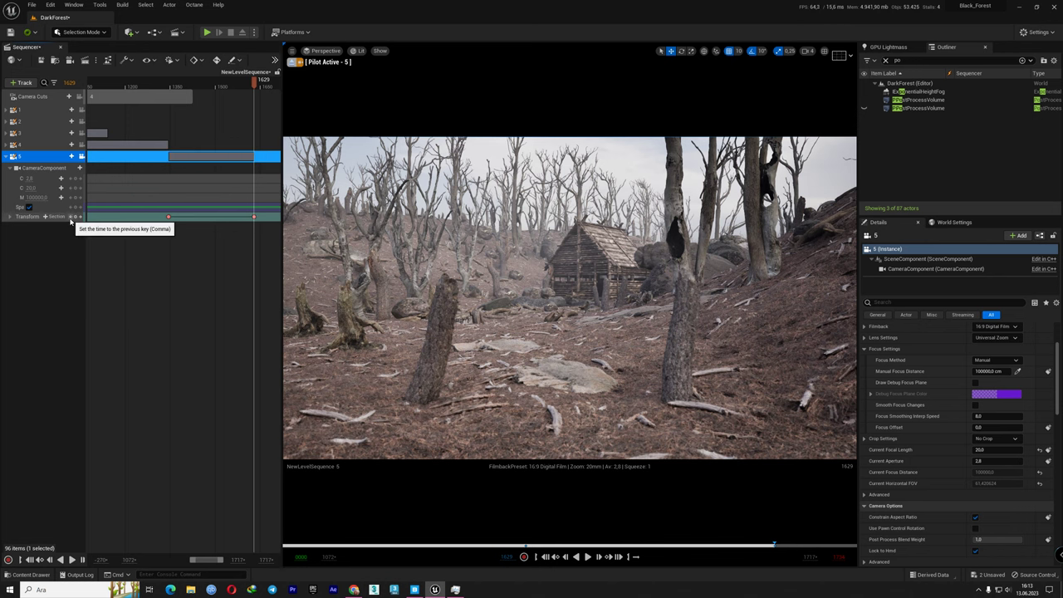
# - Play camera 5's dolly move from its first key, then save the sequence
pyautogui.click(71, 217)
pyautogui.press('space')
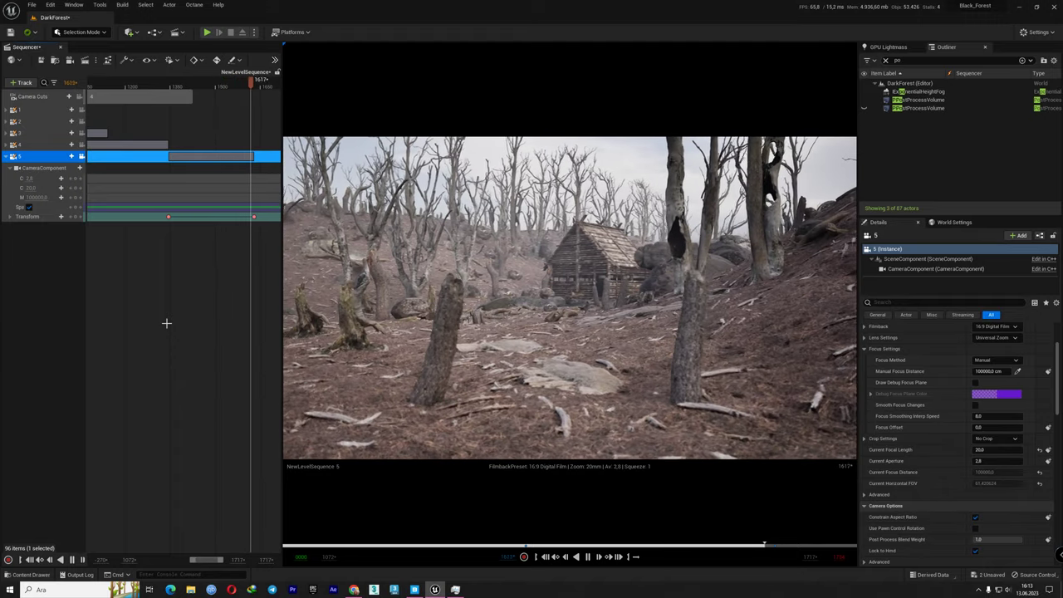
pyautogui.press('space')
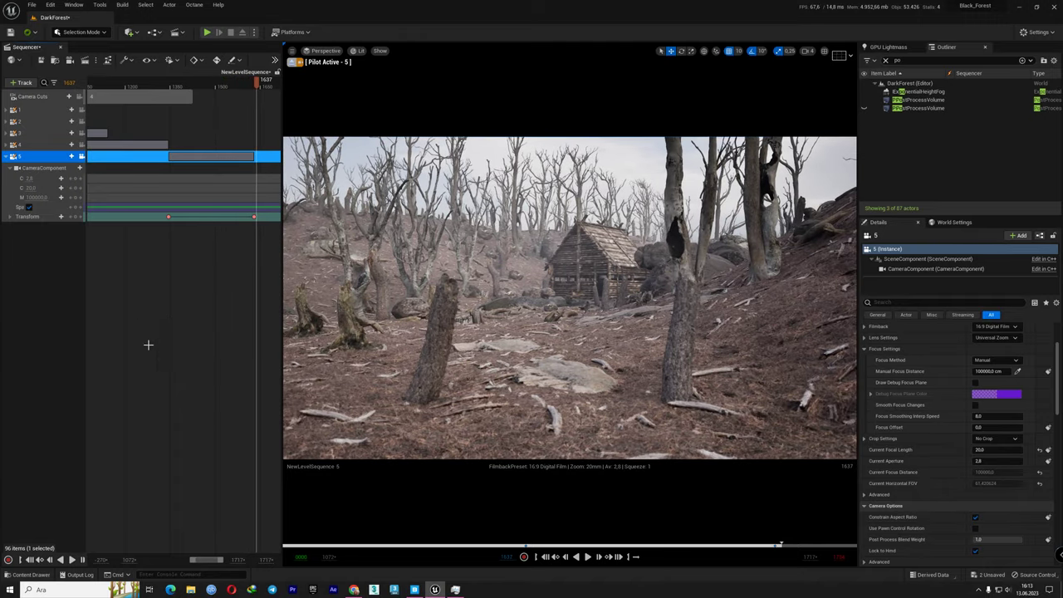
pyautogui.click(40, 60)
# - Drag camera 5's last transform key earlier and replay the shot
pyautogui.moveTo(252, 217); pyautogui.dragTo(235, 217)
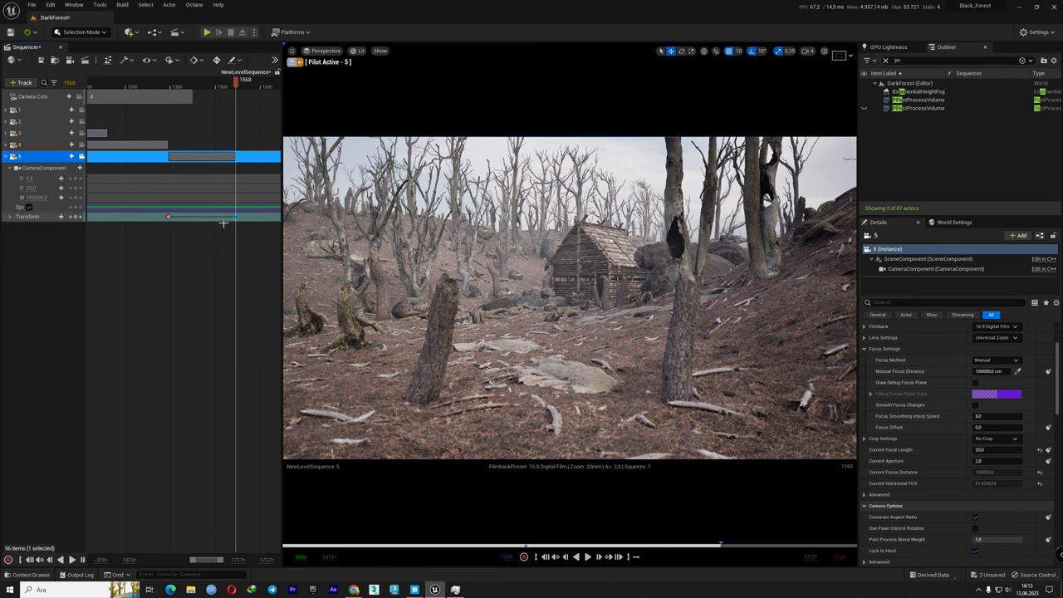
pyautogui.click(171, 217)
pyautogui.press('space')
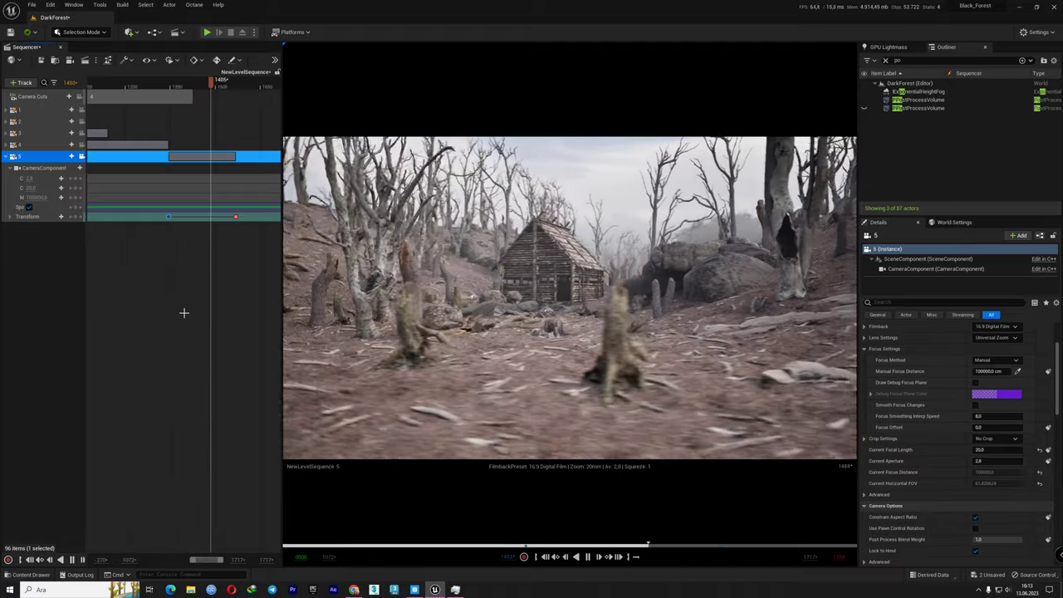
pyautogui.press('space')
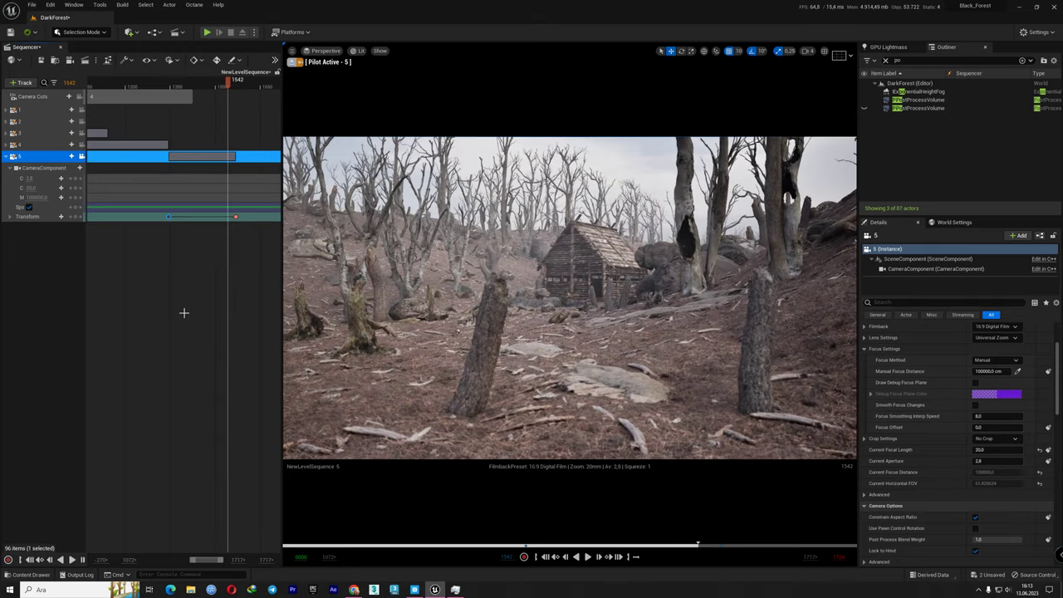
# - Set the ExponentialHeightFog's volumetric Extinction Scale to 5 and play the sequence to judge it
pyautogui.click(918, 92)
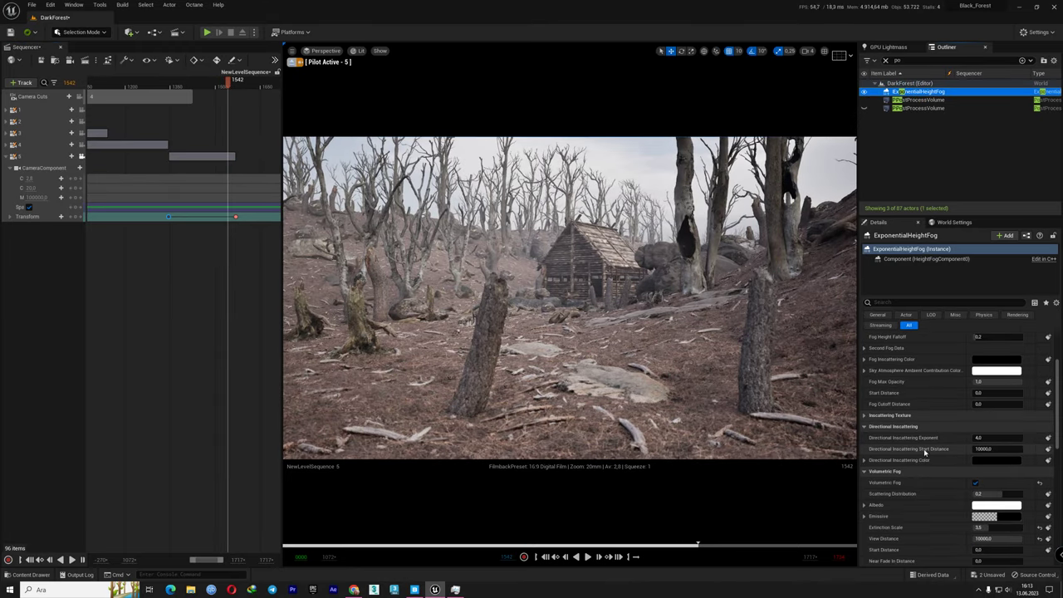
pyautogui.scroll(-2, 911, 457)
pyautogui.click(998, 479)
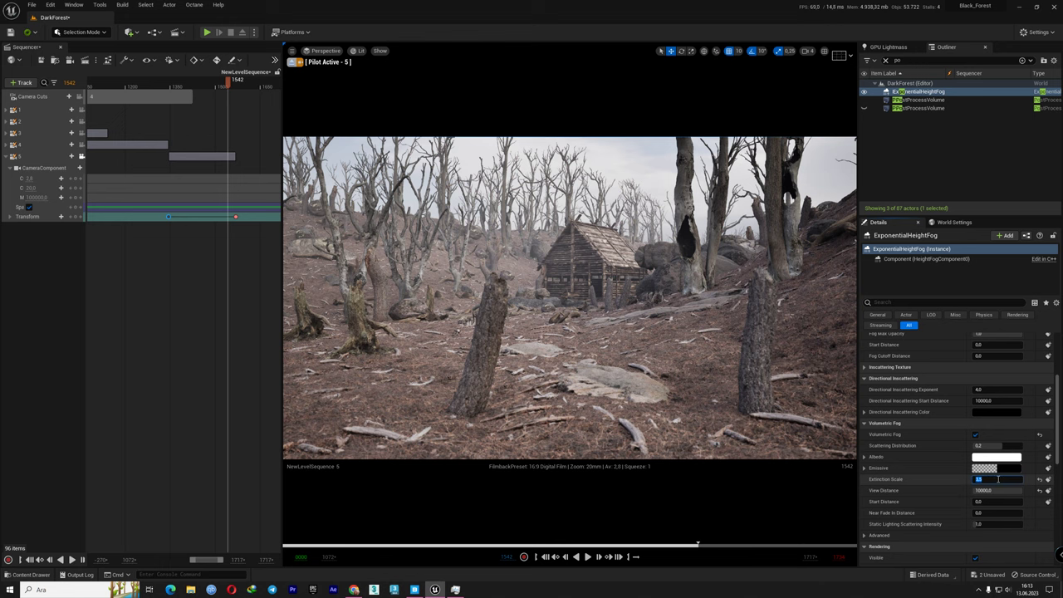
pyautogui.press('Return')
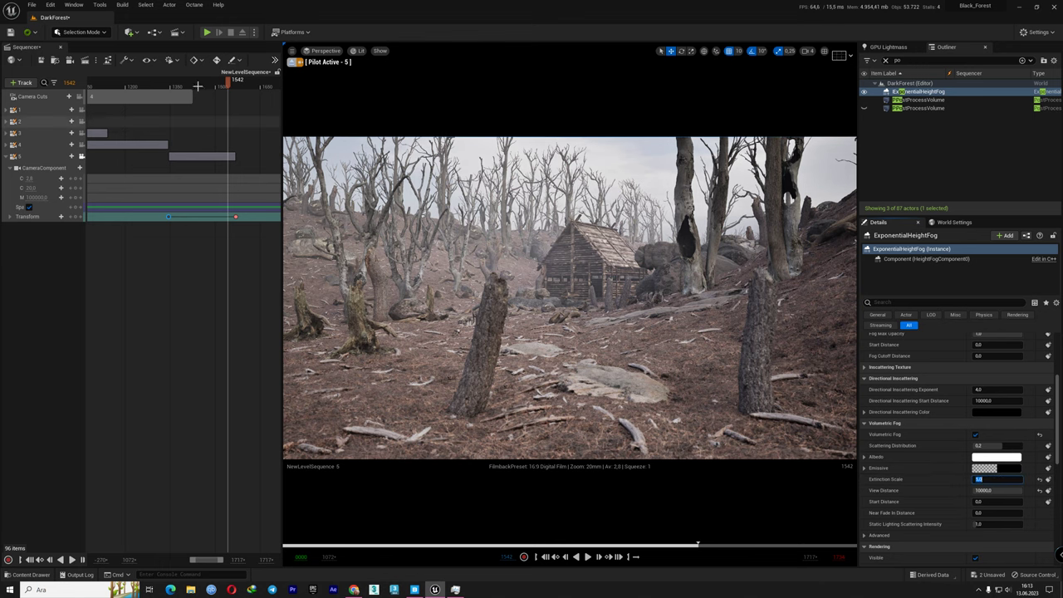
pyautogui.click(161, 82)
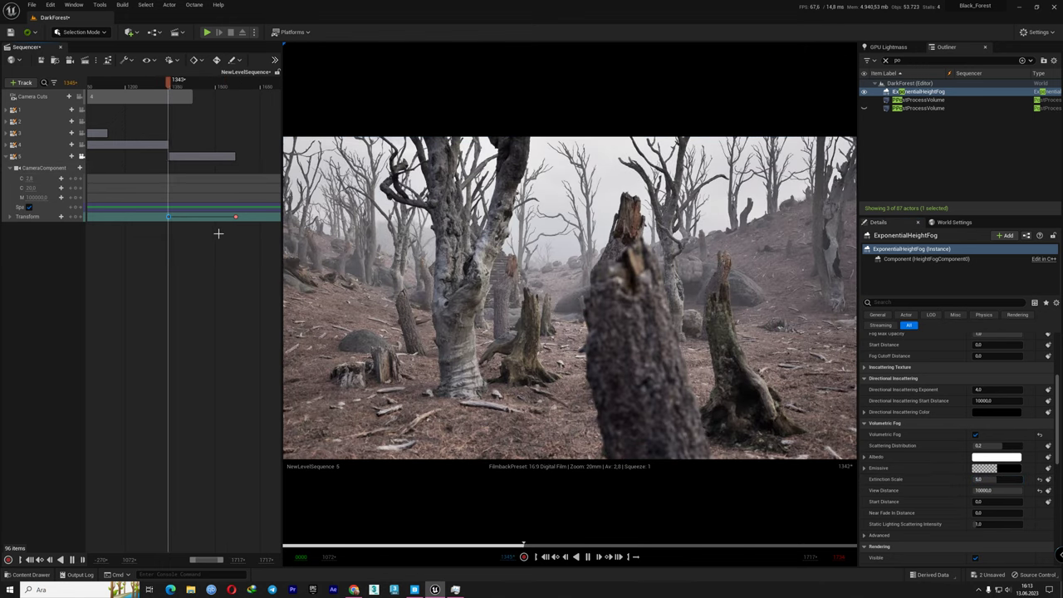
pyautogui.press('space')
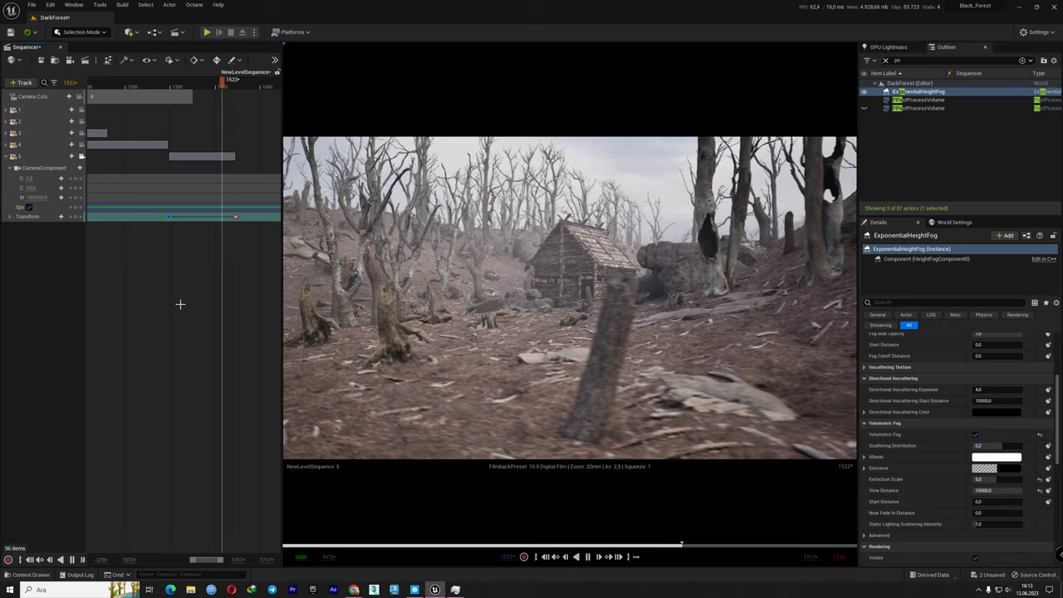
pyautogui.press('space')
# - Change the Extinction Scale to 4 and return to camera 5's key at frame 1568
pyautogui.click(1001, 479)
pyautogui.write('4')
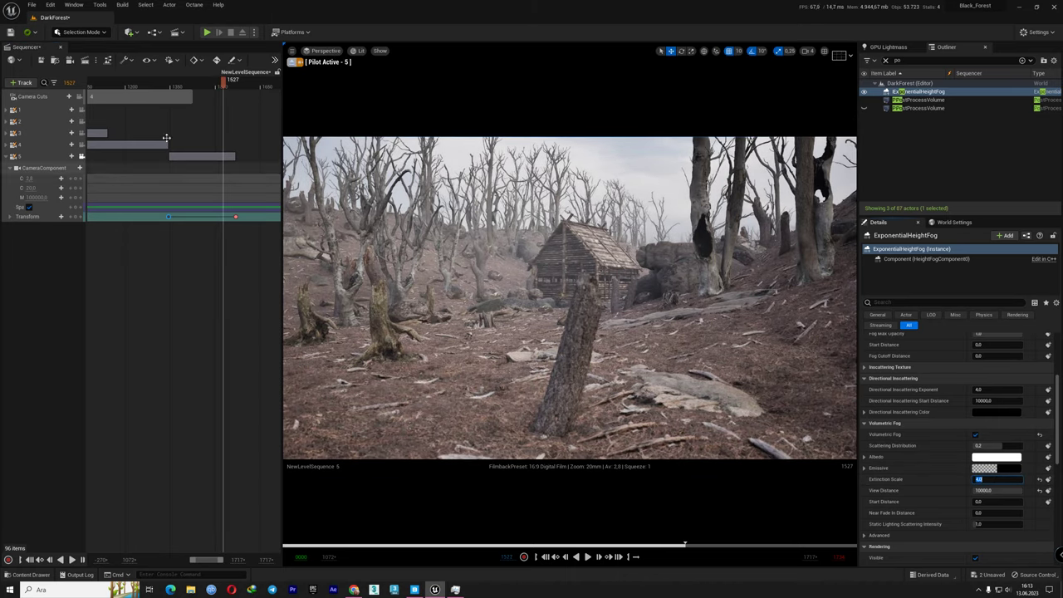
pyautogui.click(229, 218)
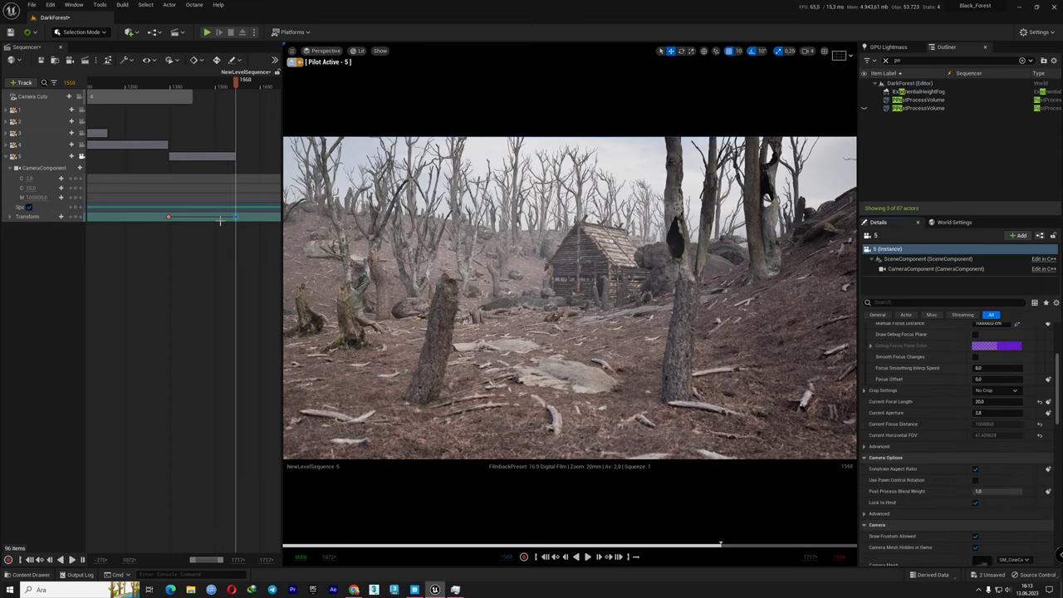
# - Save the sequence and add a camera 5 cut at frame 1345 on the Camera Cuts track
pyautogui.moveTo(206, 277); pyautogui.dragTo(145, 280, button='right')
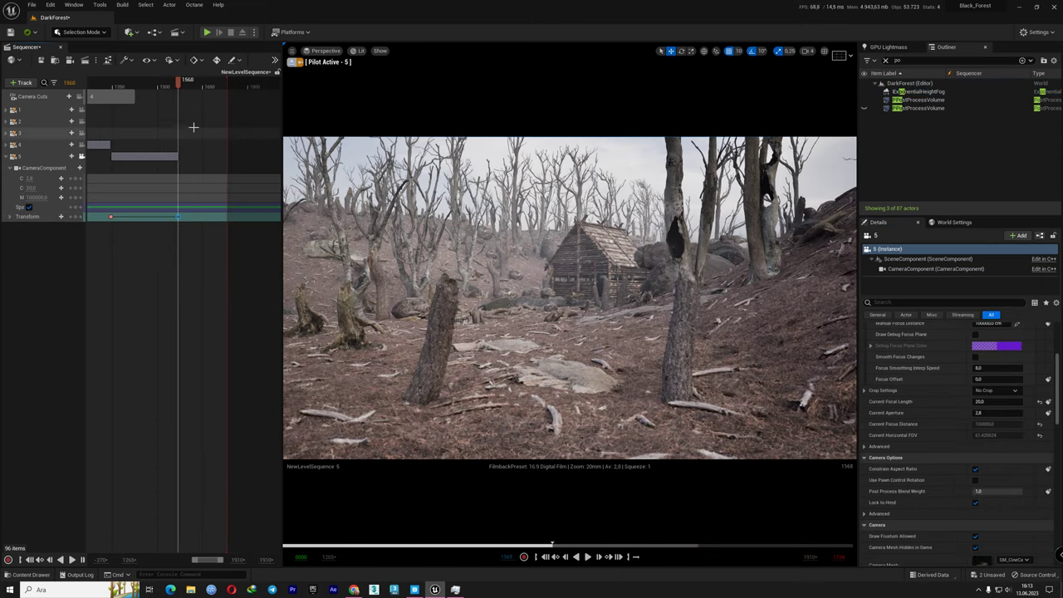
pyautogui.click(40, 60)
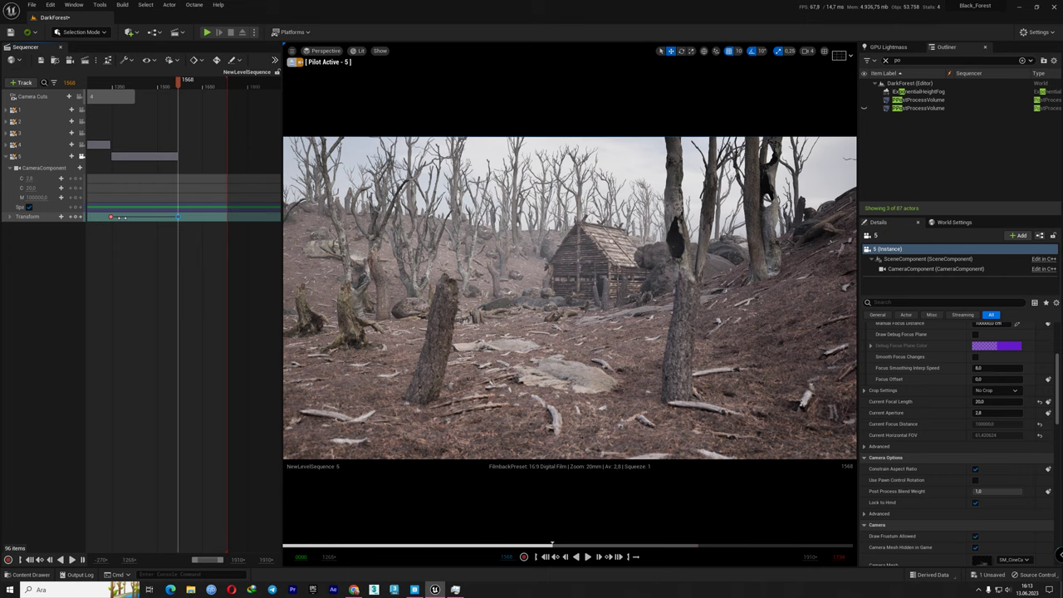
pyautogui.click(112, 216)
pyautogui.click(63, 97)
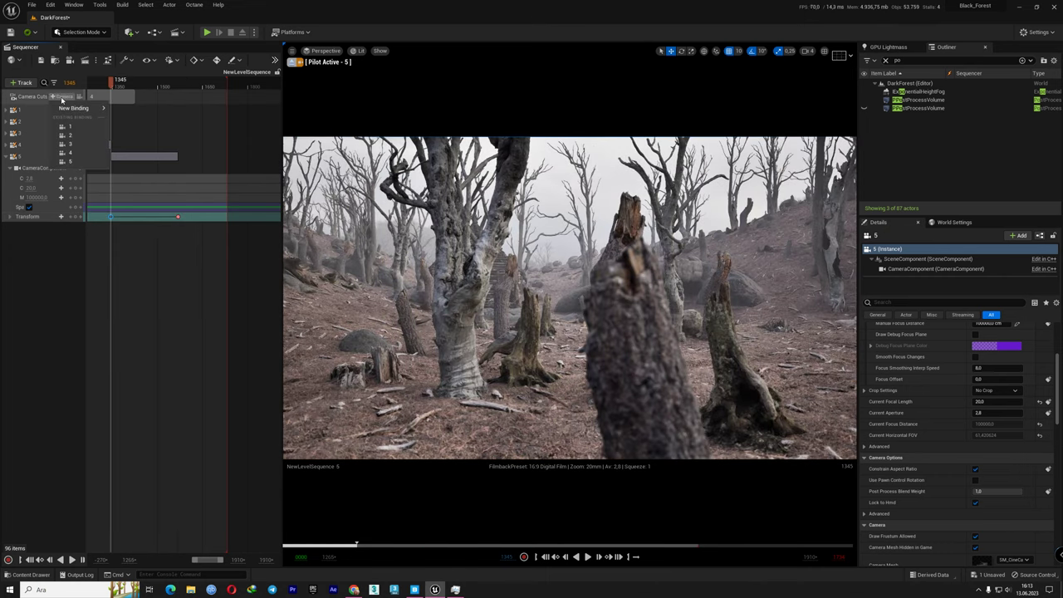
pyautogui.click(81, 162)
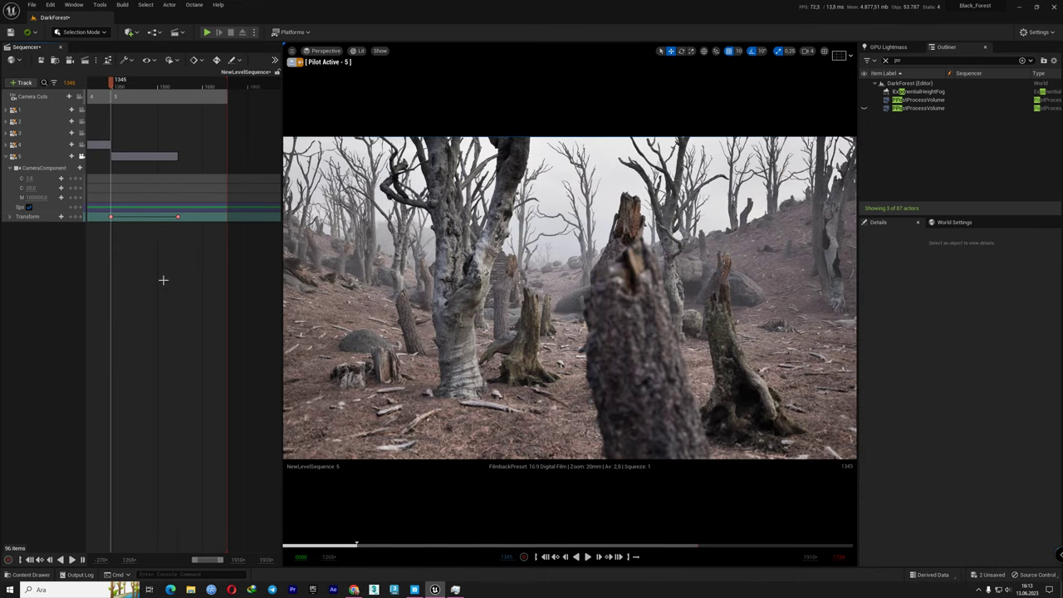
pyautogui.click(179, 215)
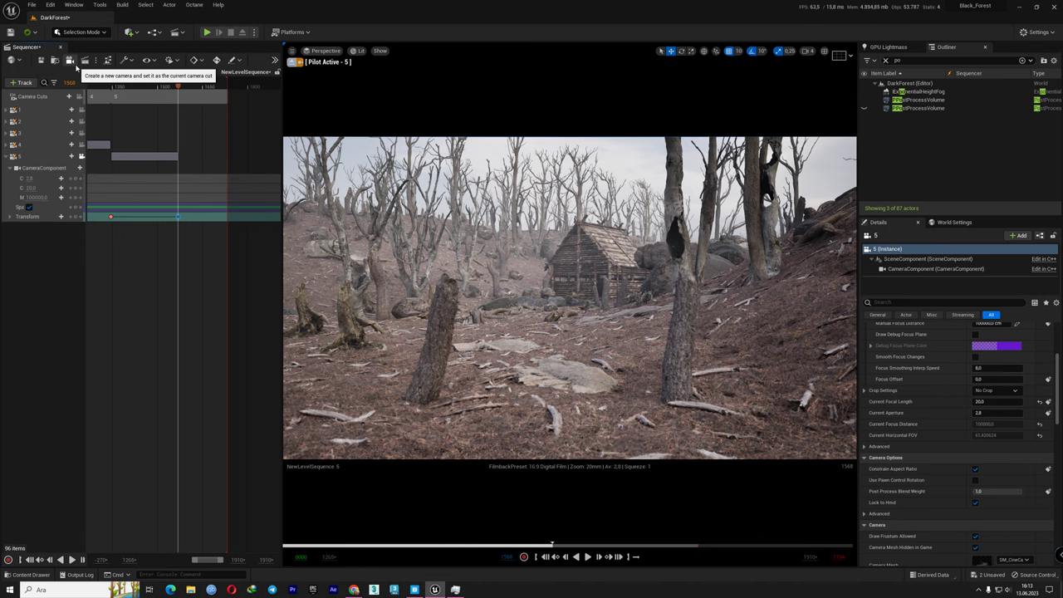
# - Create a new cine camera and fly it low beside the large rock
pyautogui.click(71, 61)
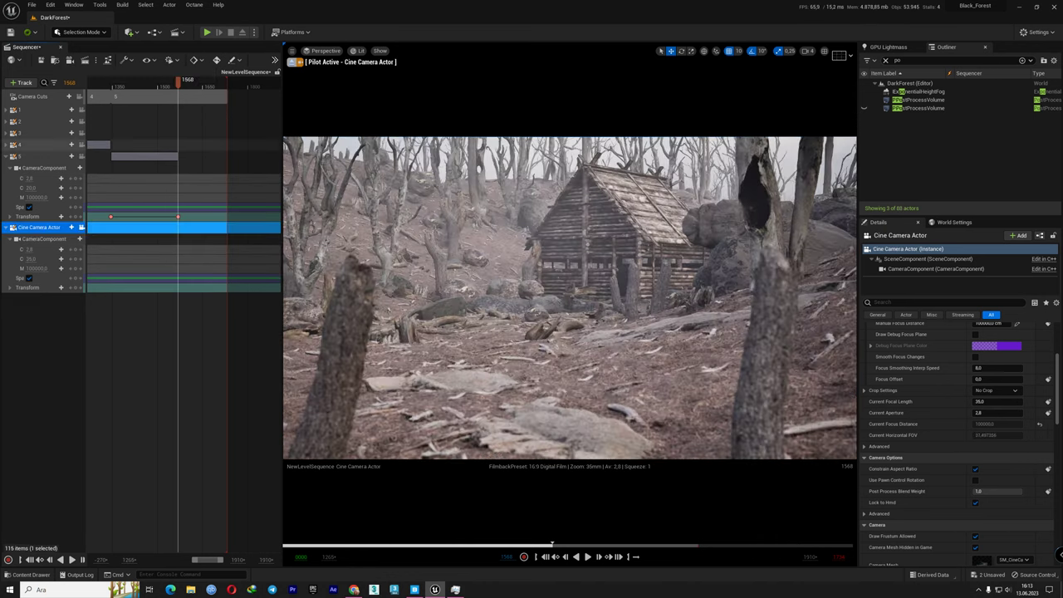
pyautogui.press('w')
pyautogui.moveTo(569, 298); pyautogui.dragTo(570, 316, button='right')
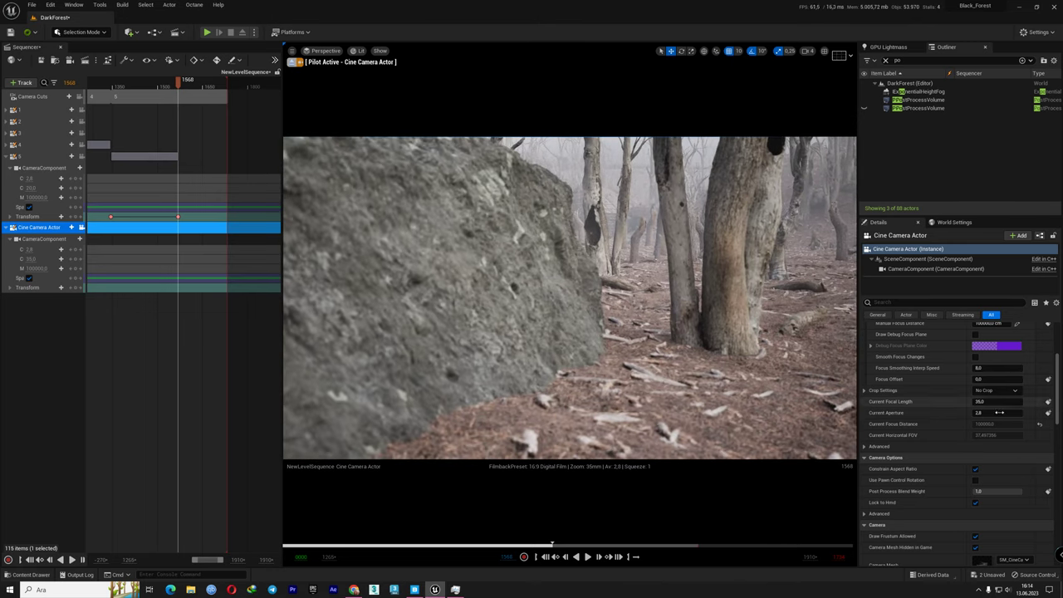
pyautogui.scroll(1, 1021, 390)
# - Sample the manual focus distance from the rock and pull it closer
pyautogui.click(1015, 354)
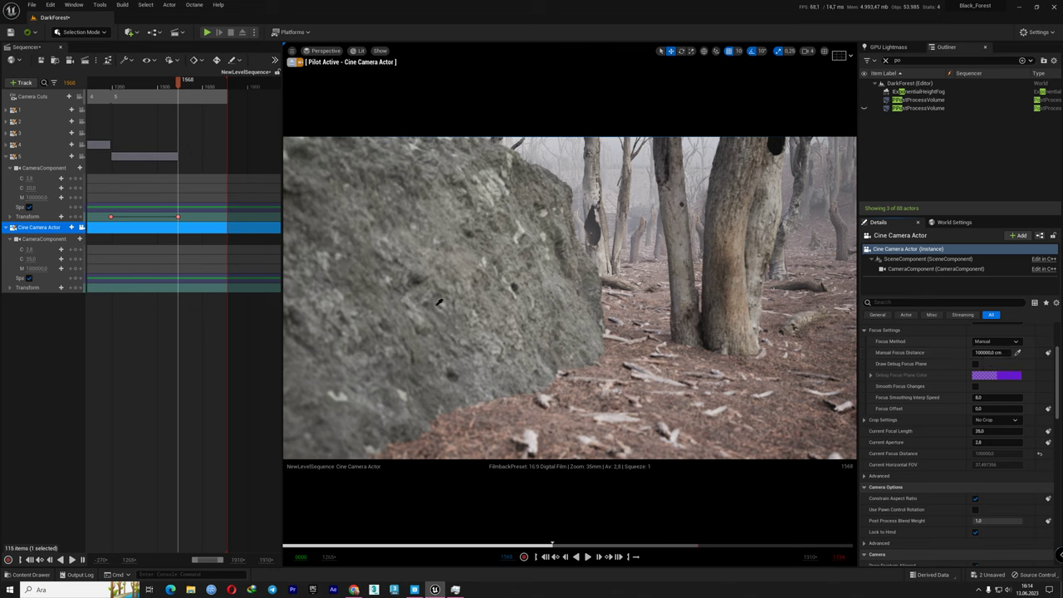
pyautogui.click(529, 305)
pyautogui.moveTo(992, 353)
pyautogui.mouseDown()
pyautogui.moveTo(980, 352)
pyautogui.moveTo(993, 352)
pyautogui.mouseUp()
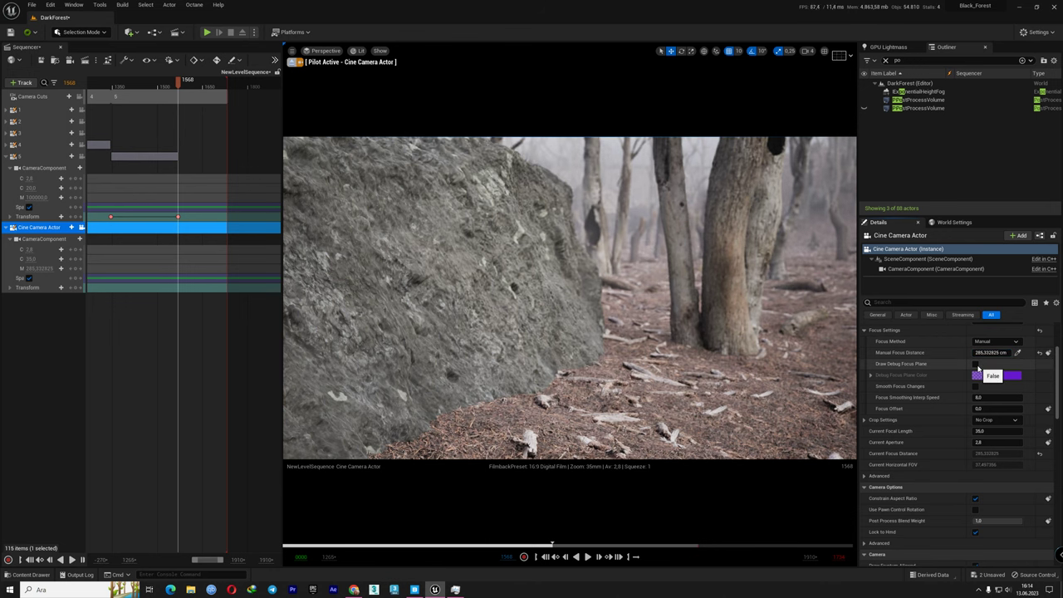
# - Push the new camera's focus back to about 480 cm using the debug focus plane, then hide it
pyautogui.click(977, 365)
pyautogui.moveTo(992, 352); pyautogui.dragTo(1002, 352)
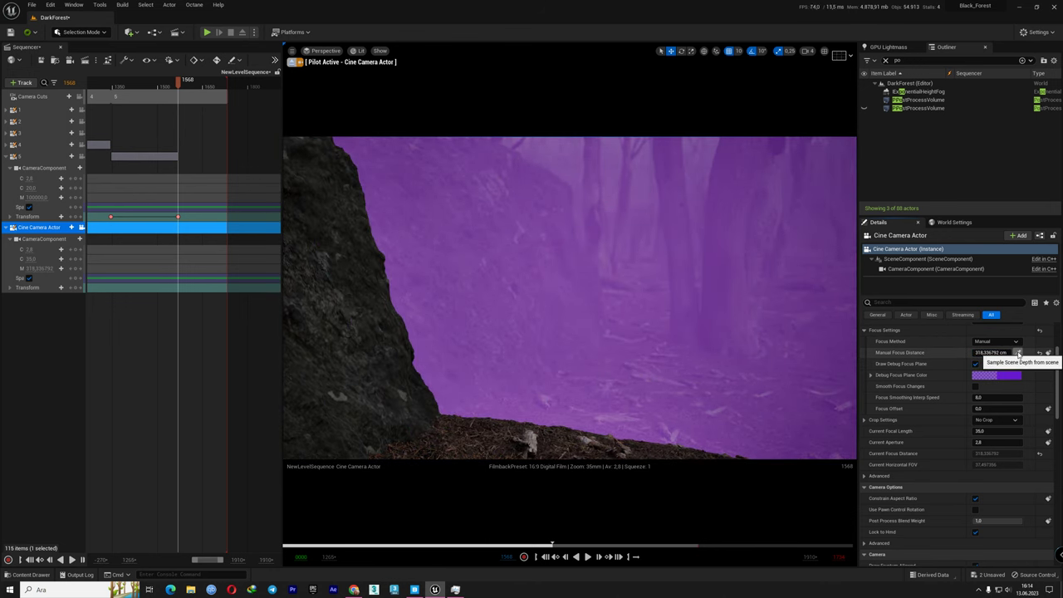
pyautogui.click(470, 322)
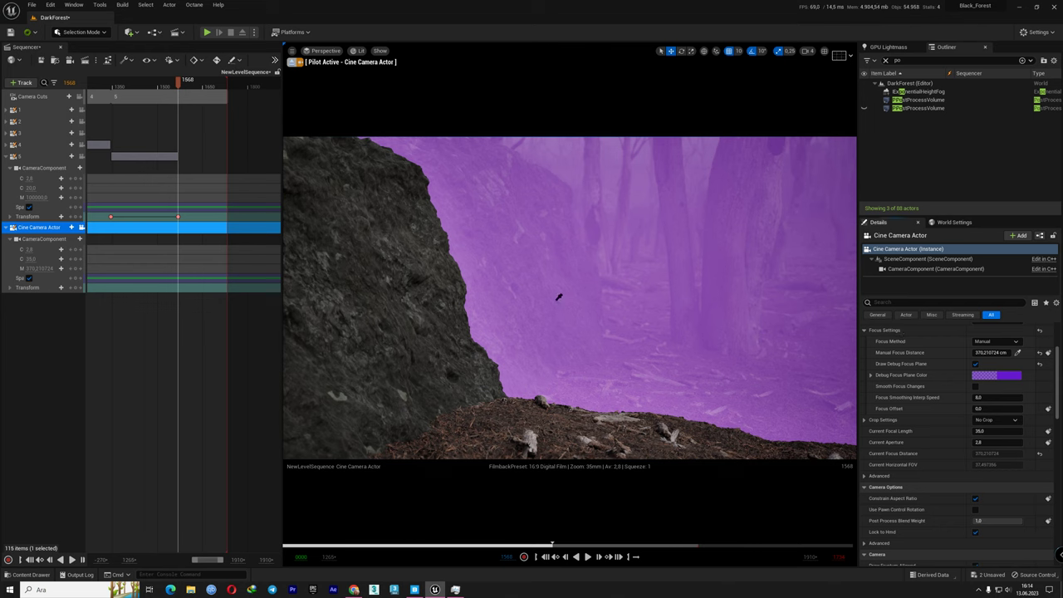
pyautogui.click(558, 298)
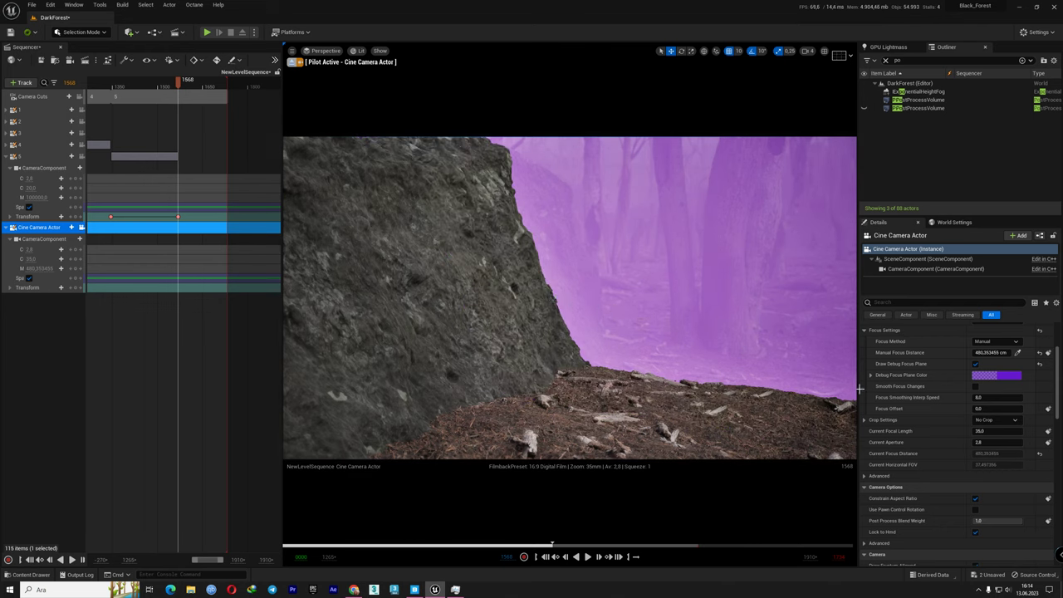
pyautogui.click(975, 364)
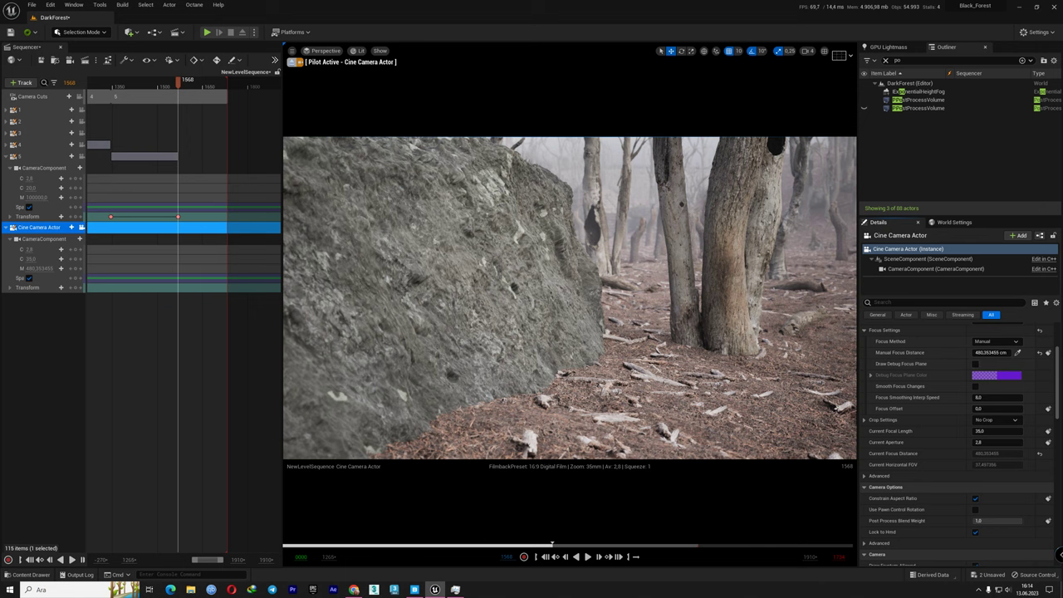
# - Raise the new camera above the rock and key its transform at frame 1568
pyautogui.scroll(3, 920, 370)
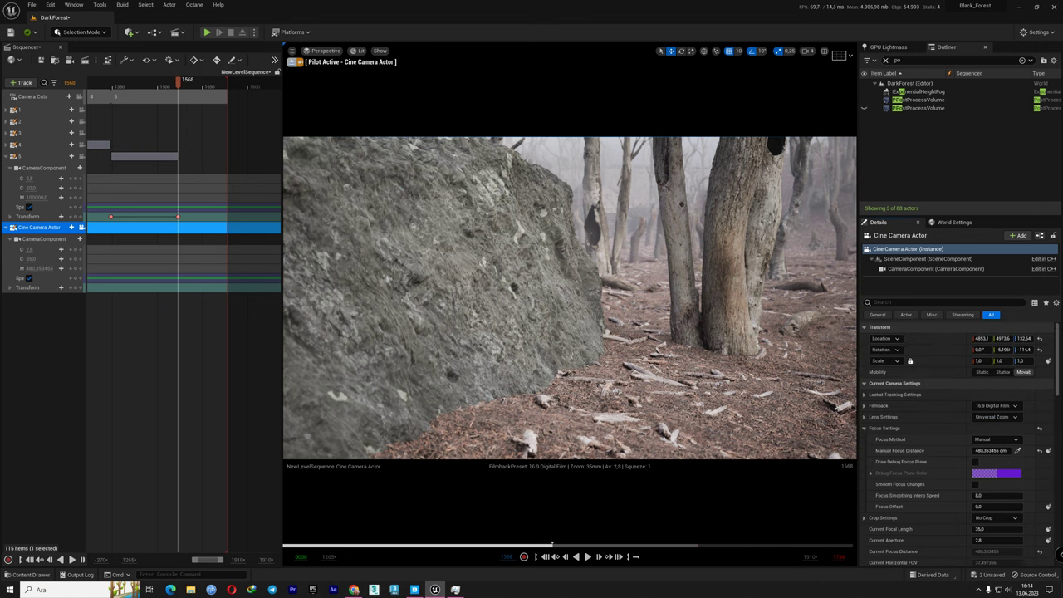
pyautogui.moveTo(570, 299)
pyautogui.mouseDown(button='middle')
pyautogui.moveTo(570, 349)
pyautogui.moveTo(569, 249)
pyautogui.moveTo(583, 254)
pyautogui.moveTo(573, 271)
pyautogui.moveTo(592, 268)
pyautogui.mouseUp(button='middle')
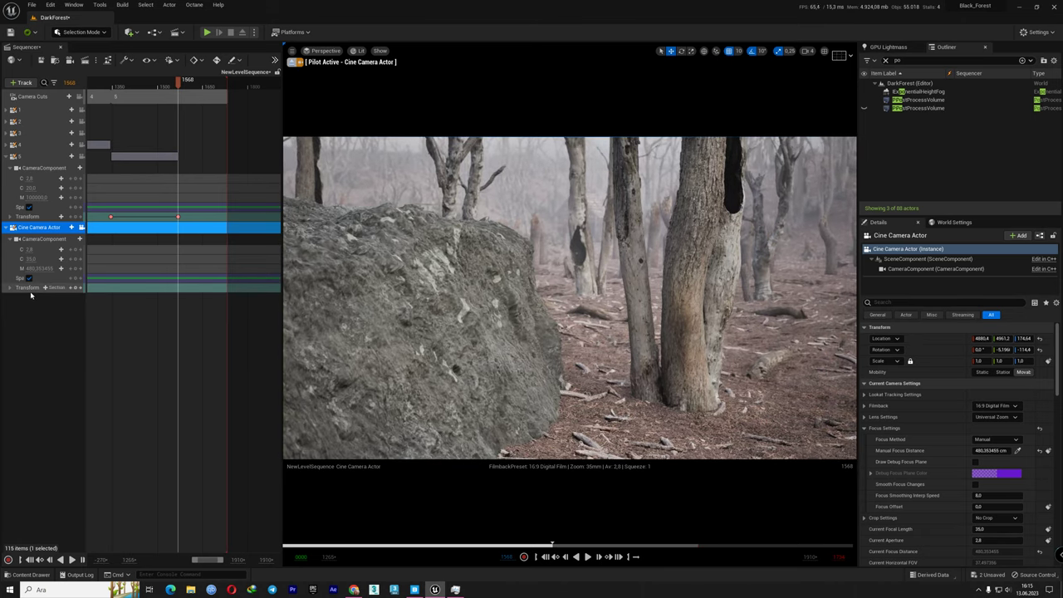
pyautogui.click(76, 287)
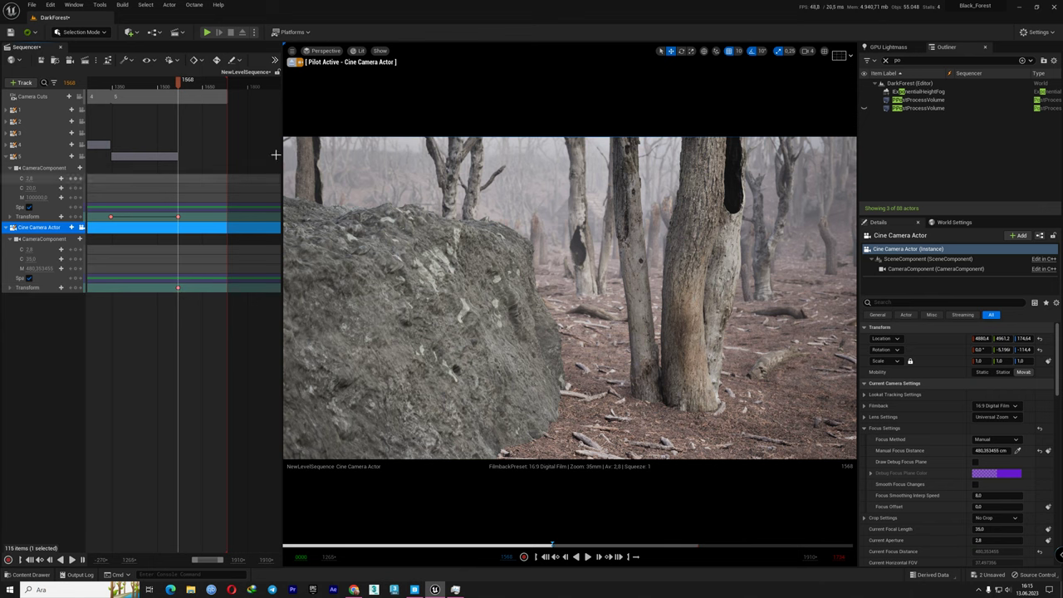
# - Raise the camera higher over the forest, key it at frame 1732, and play the move
pyautogui.click(227, 84)
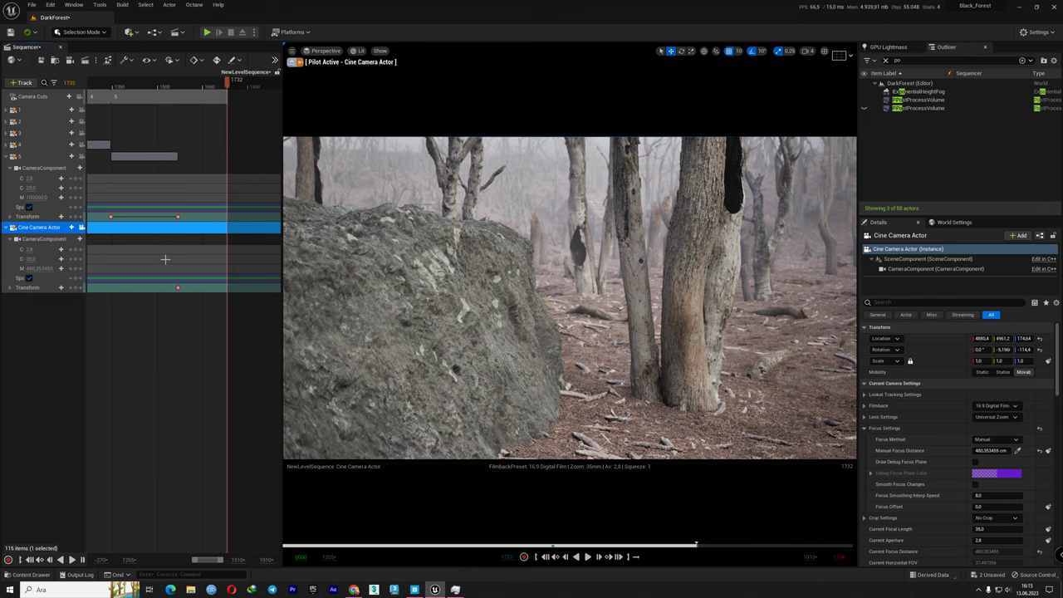
pyautogui.moveTo(570, 298); pyautogui.dragTo(564, 220, button='middle')
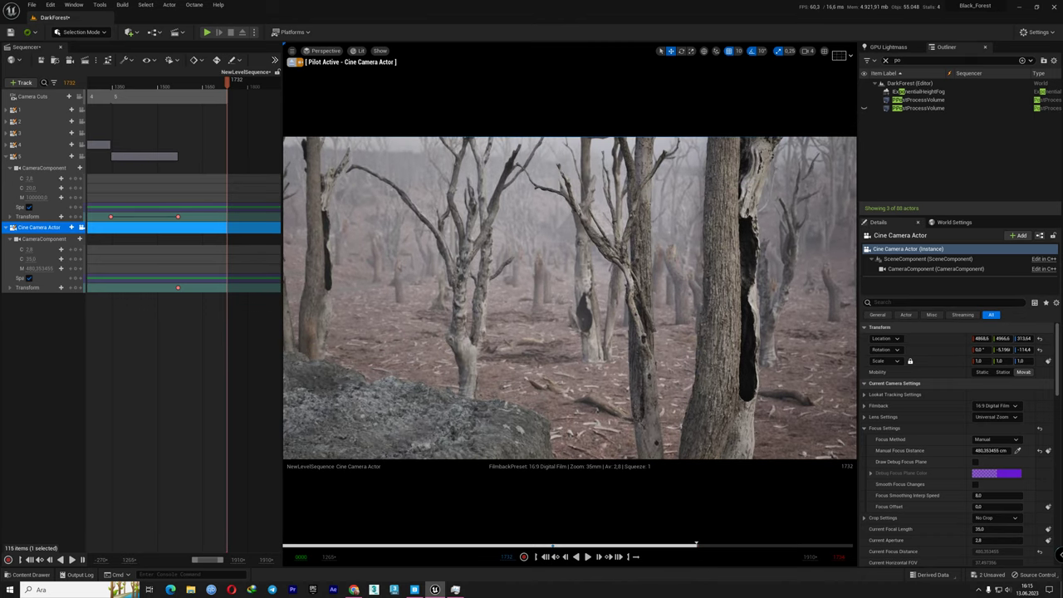
pyautogui.click(76, 287)
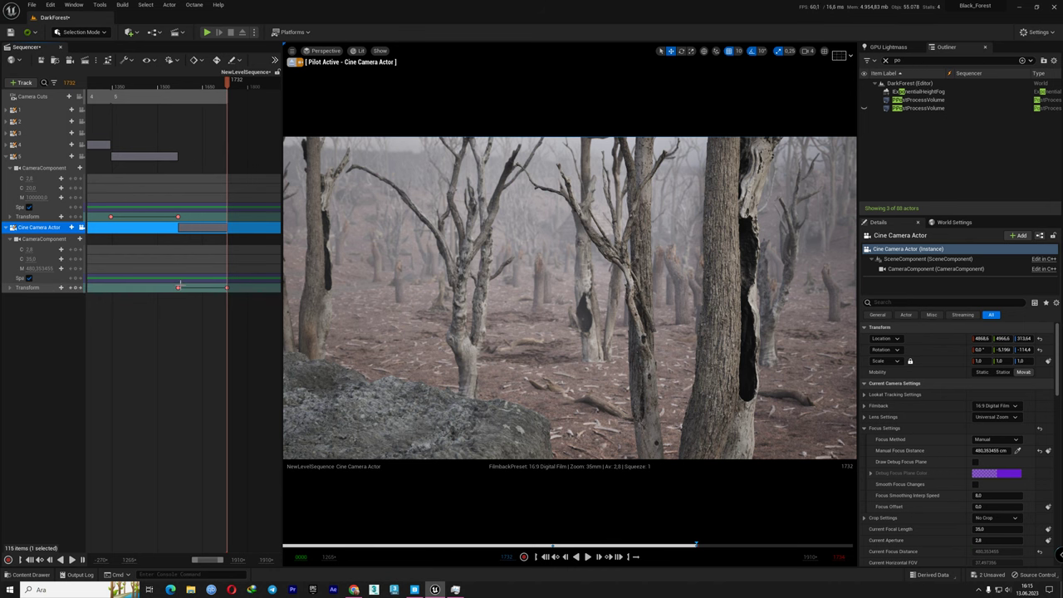
pyautogui.press('space')
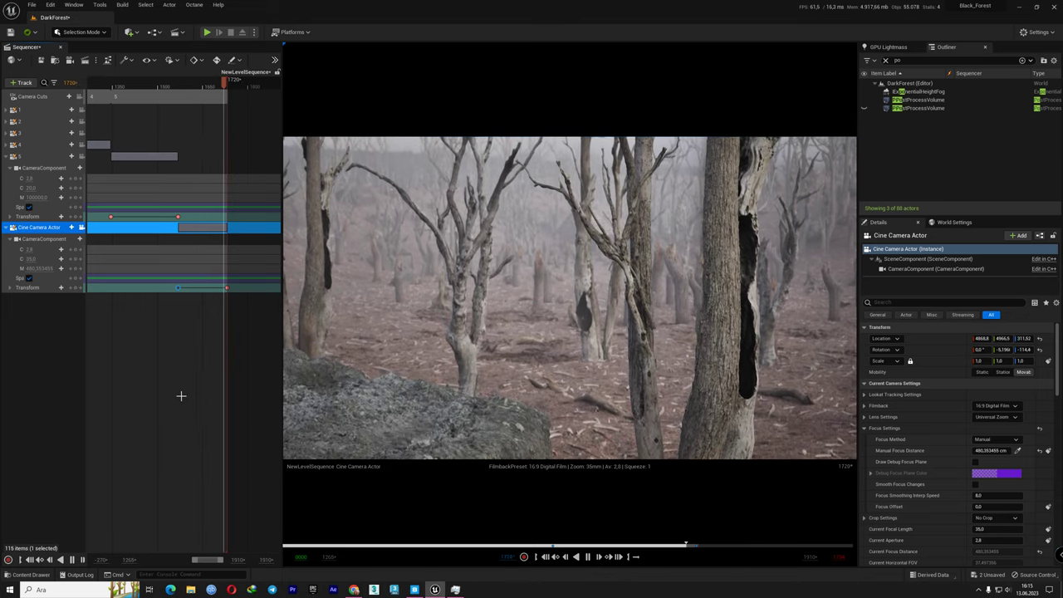
# - At frame 1568, sample the scene to set manual focus distance to about 545.26 cm
pyautogui.click(1018, 451)
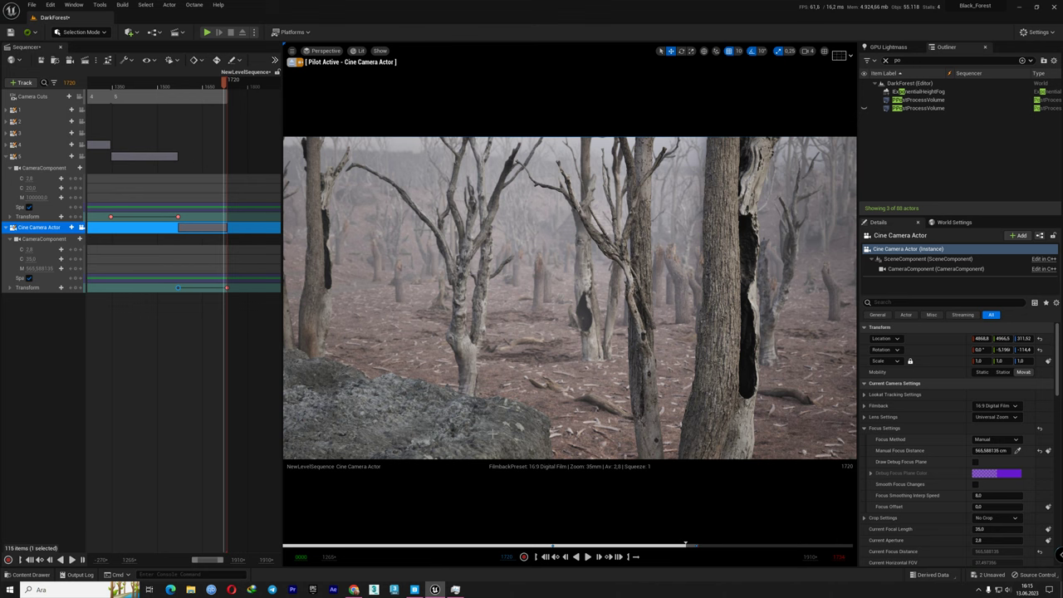
pyautogui.click(177, 287)
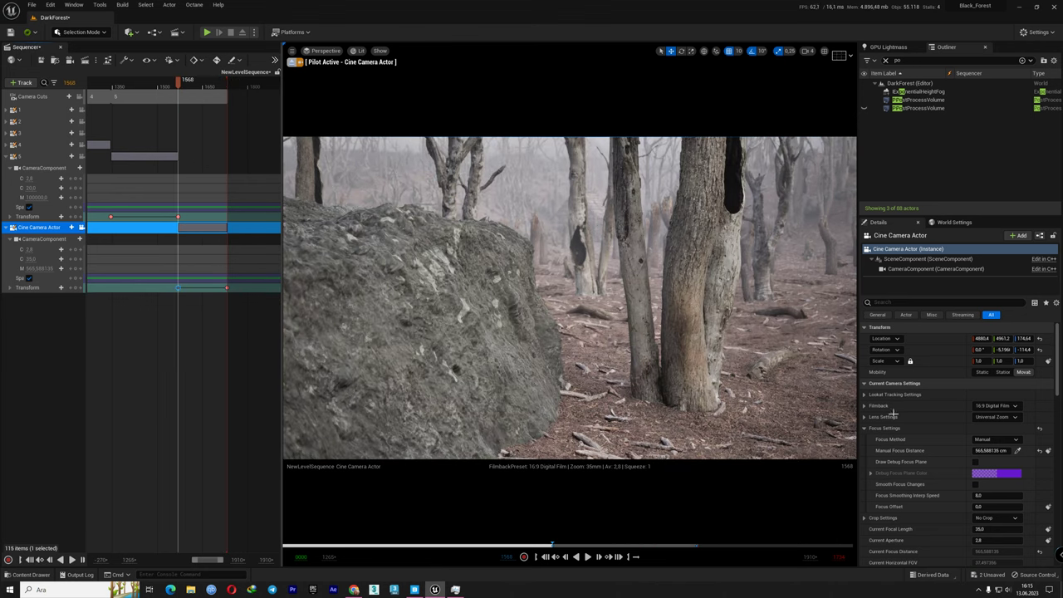
pyautogui.click(1018, 451)
pyautogui.click(431, 266)
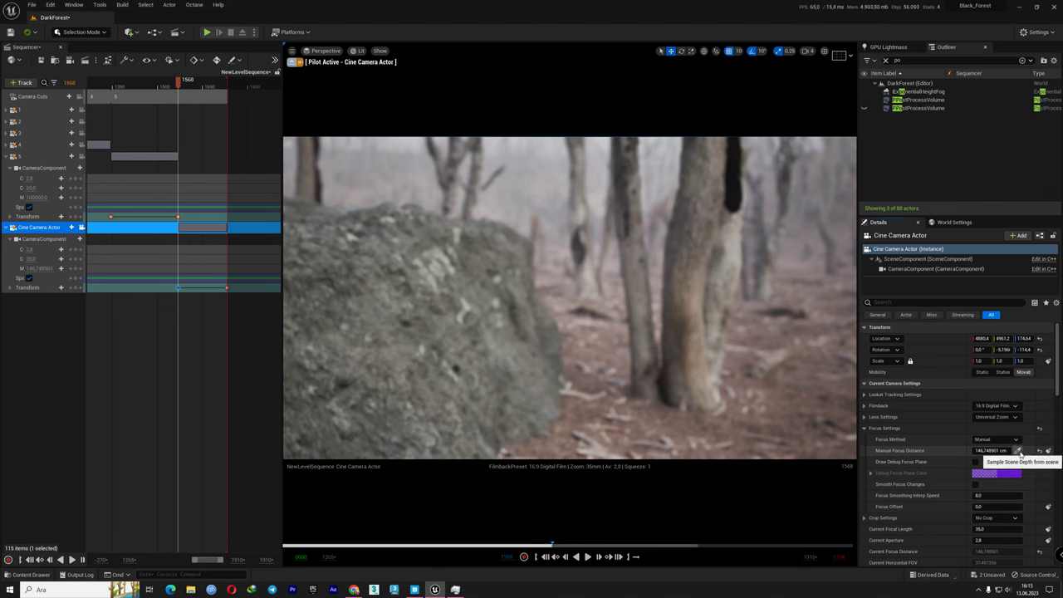
pyautogui.click(1018, 451)
pyautogui.click(503, 308)
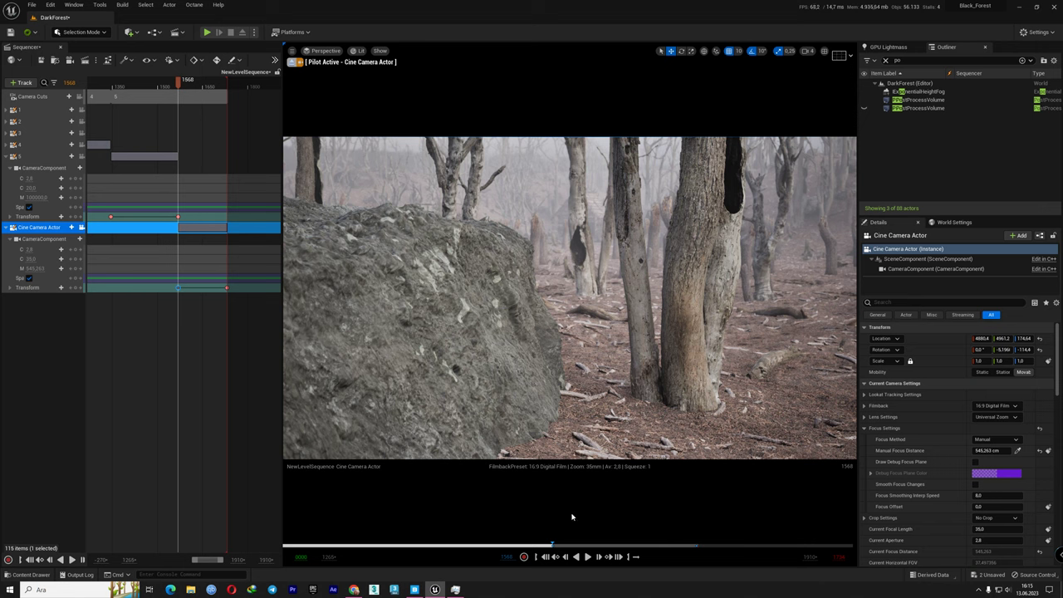
# - Lower the aperture to 1.2, key the focus settings at frame 1568, and play
pyautogui.moveTo(988, 539); pyautogui.dragTo(956, 557)
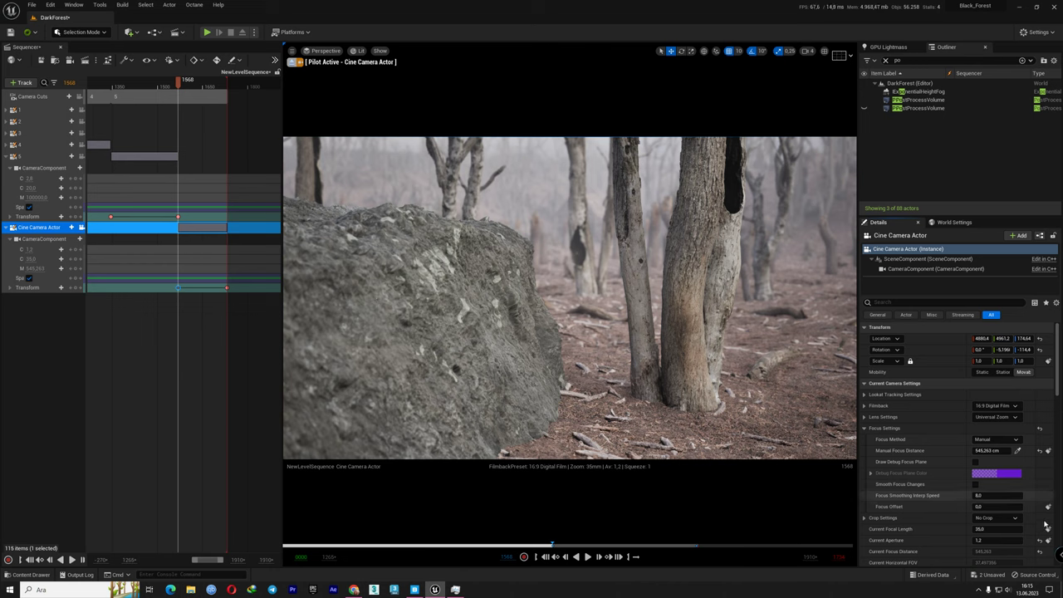
pyautogui.click(1048, 450)
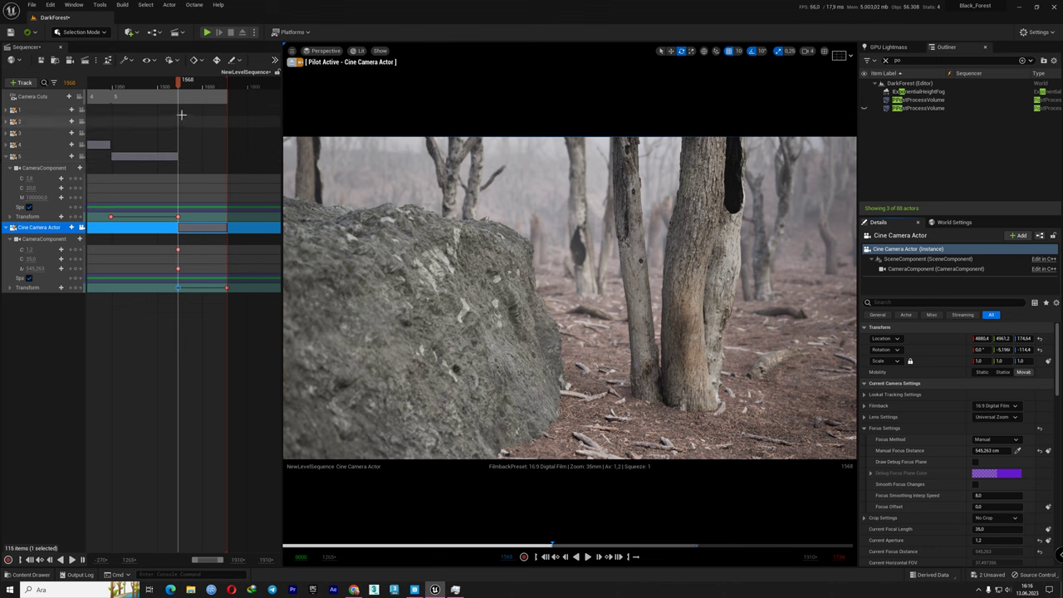
pyautogui.click(588, 557)
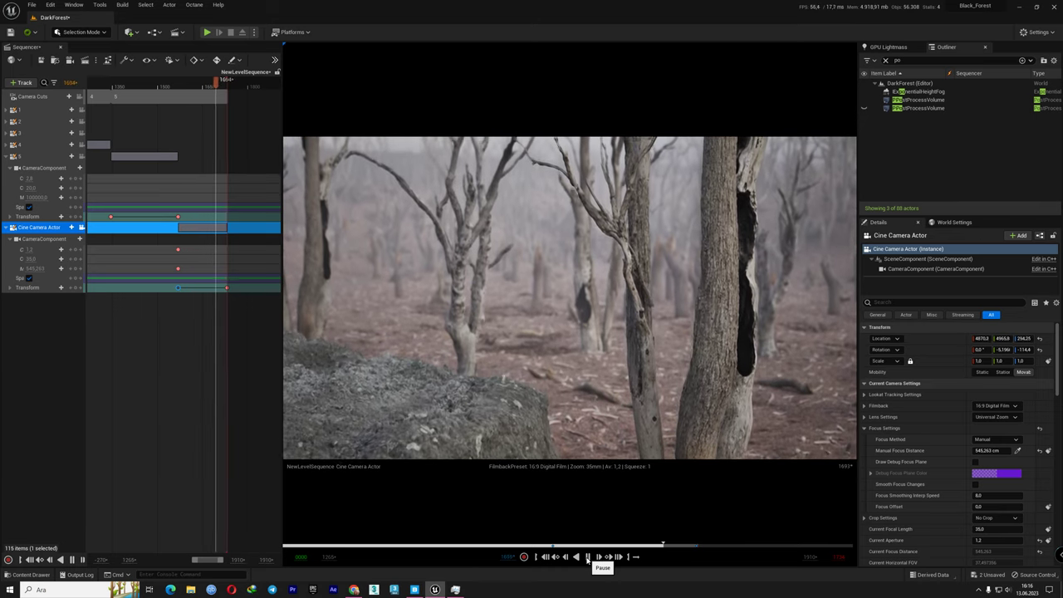
# - Preview playback, then add a camera cut to the new Cine Camera Actor from frame 1568
pyautogui.click(587, 557)
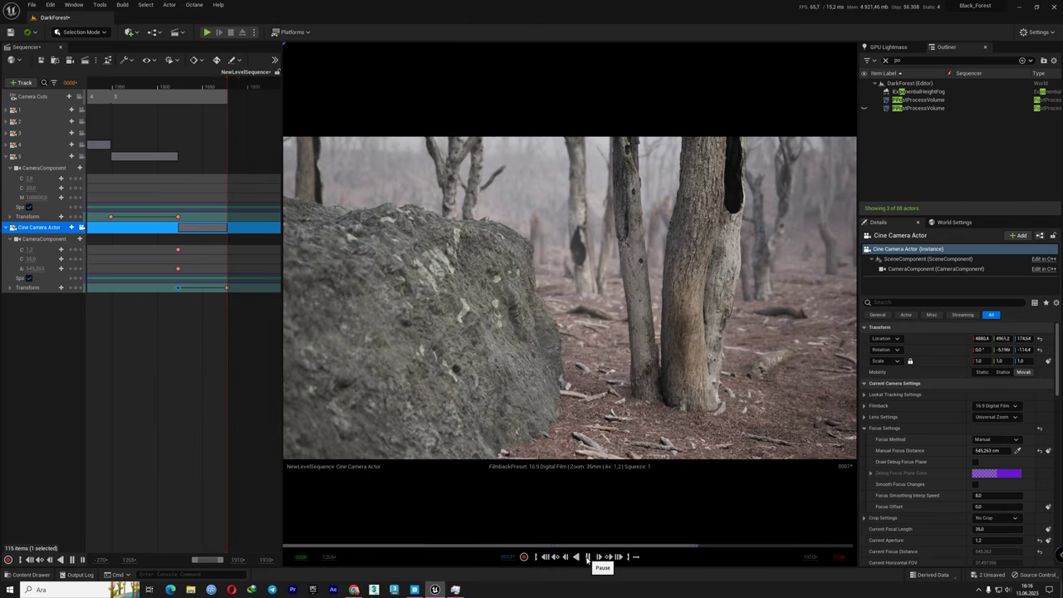
pyautogui.click(587, 557)
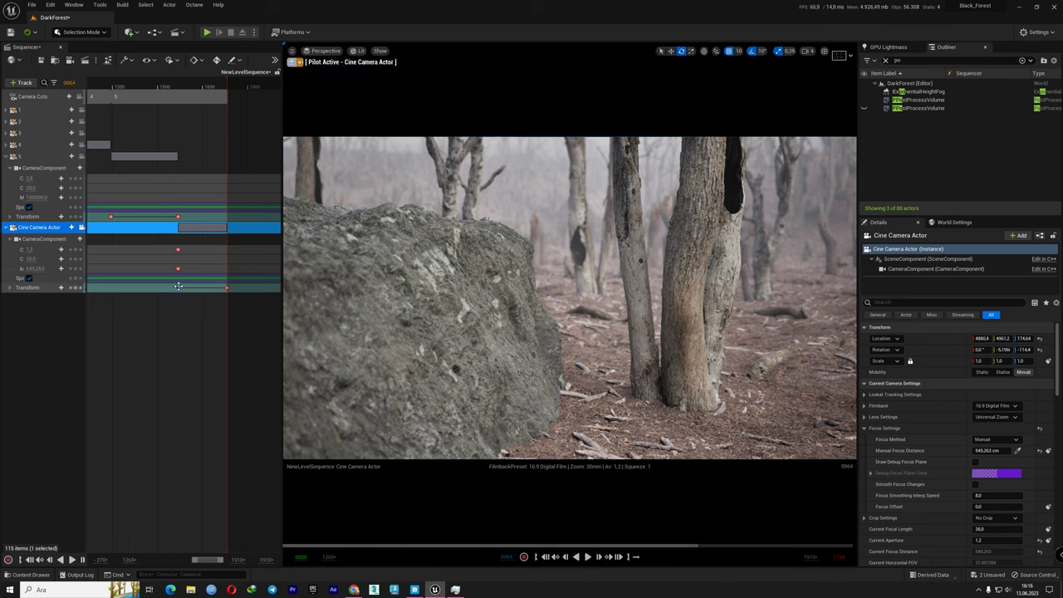
pyautogui.press('.')
pyautogui.click(54, 96)
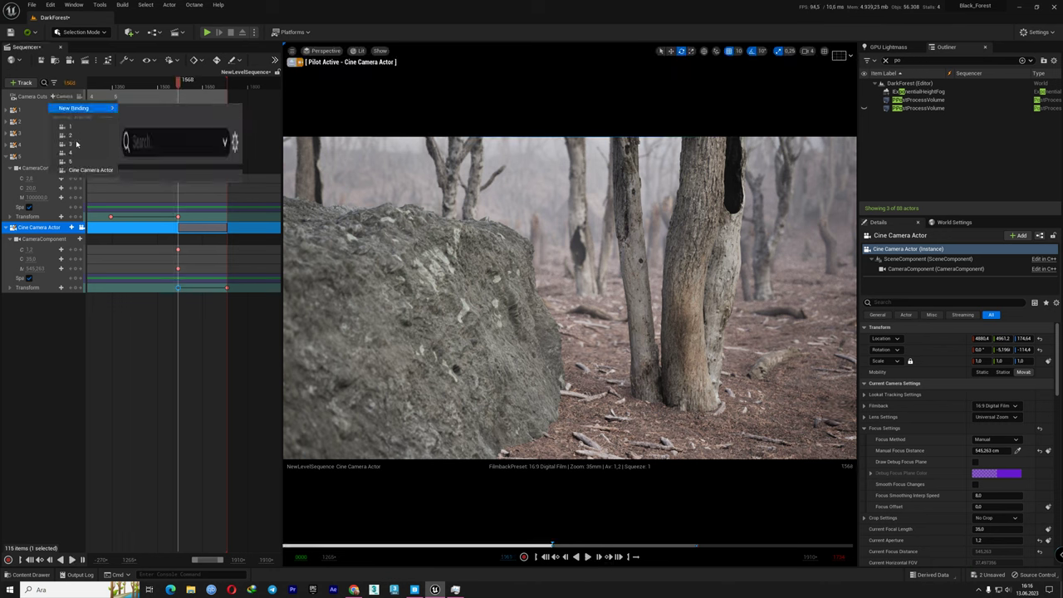
pyautogui.click(87, 175)
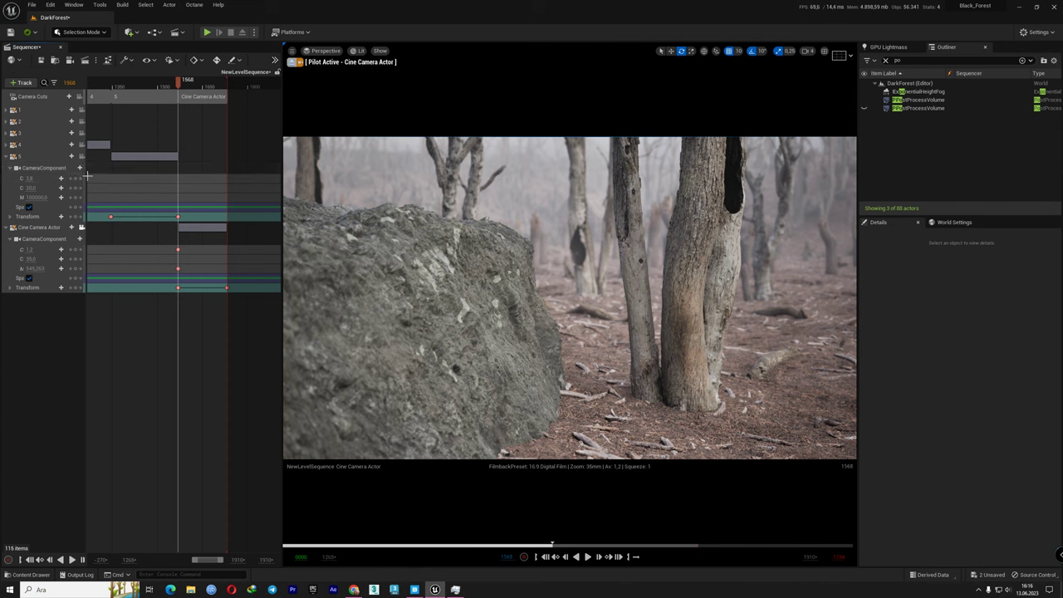
pyautogui.click(43, 227)
pyautogui.write('6')
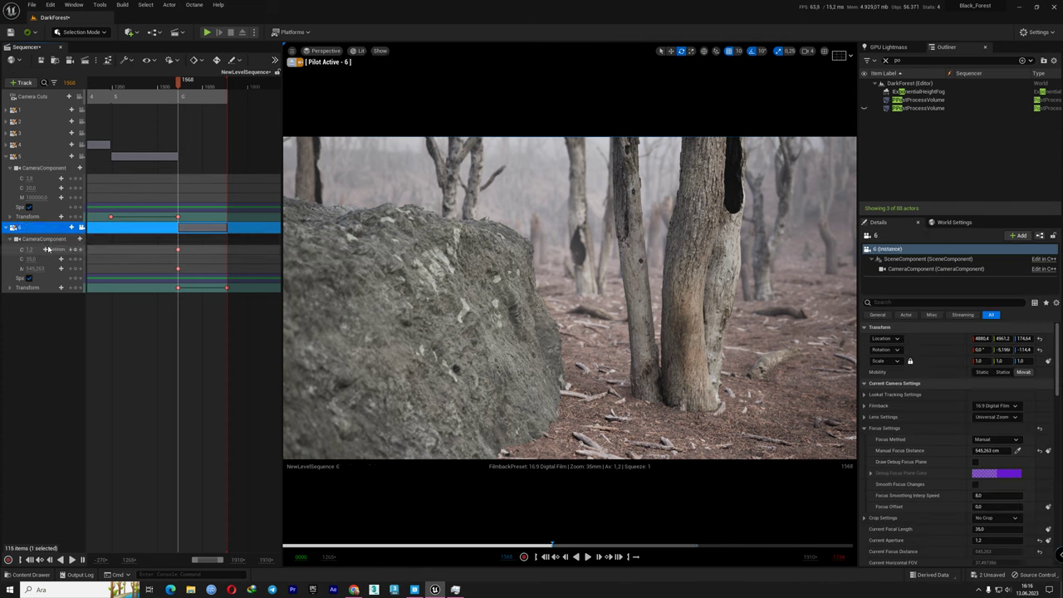
# - Save the level sequence and the level, and clear the Outliner filter
pyautogui.click(41, 60)
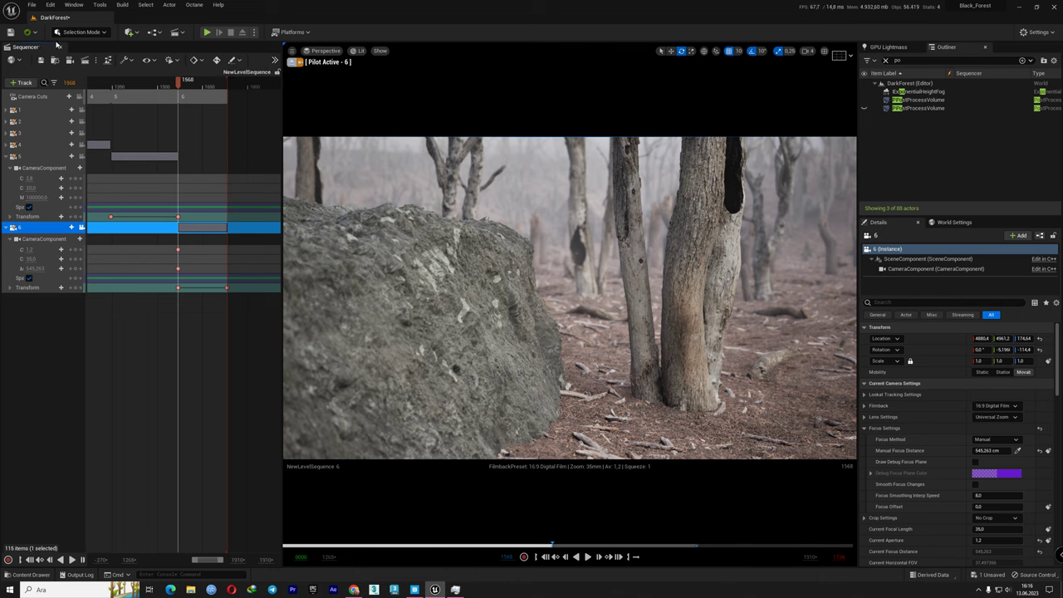
pyautogui.hotkey('ctrl', 's')
pyautogui.press('BackSpace')
pyautogui.press('BackSpace')
# - Turn on Auto Play for NewLevelSequenceActor
pyautogui.write('se')
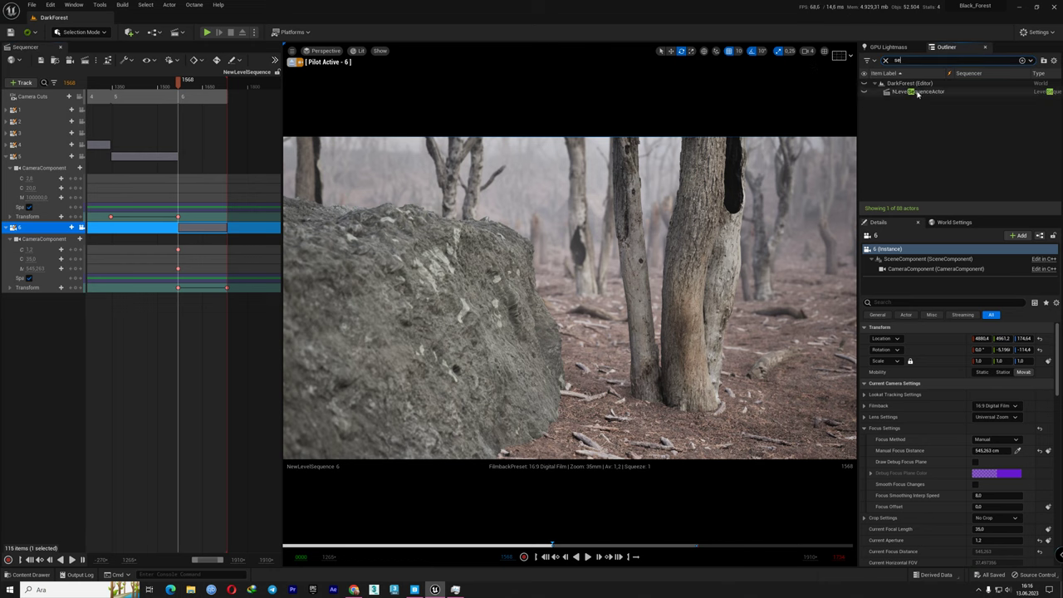
pyautogui.click(867, 92)
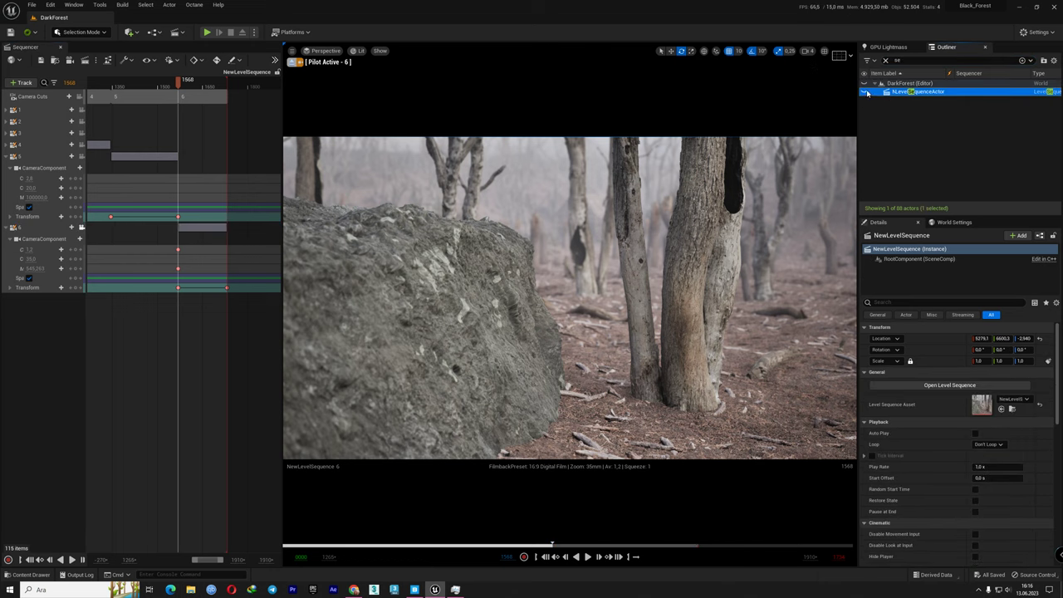
pyautogui.click(975, 433)
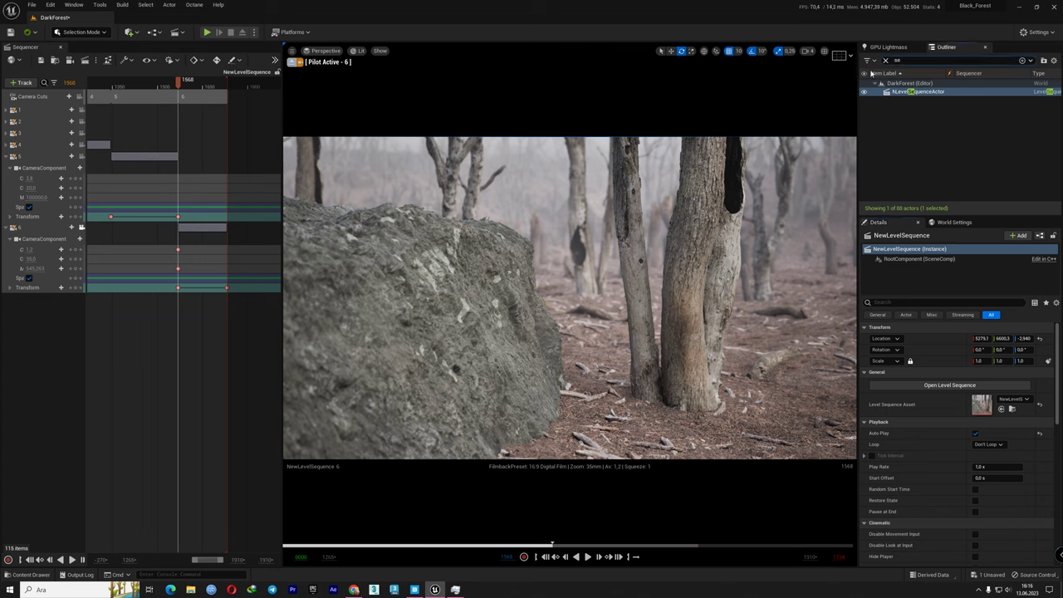
# - Disable PostProcessVolume2, then clear the Outliner search to list all actors
pyautogui.hotkey('ctrl', 'a')
pyautogui.write('po')
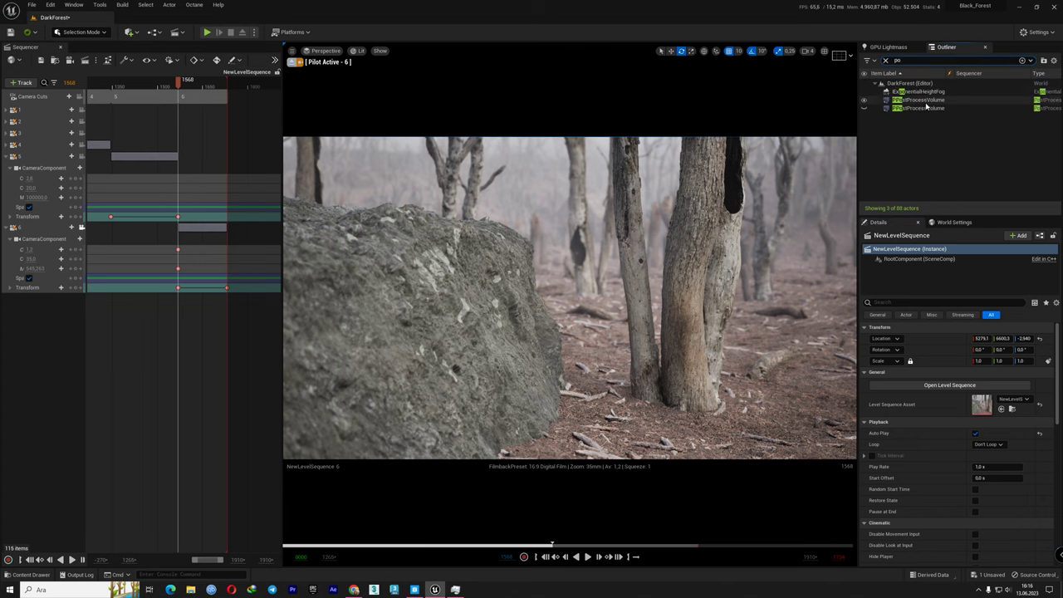
pyautogui.click(919, 109)
pyautogui.scroll(-10, 916, 366)
pyautogui.scroll(-10, 916, 365)
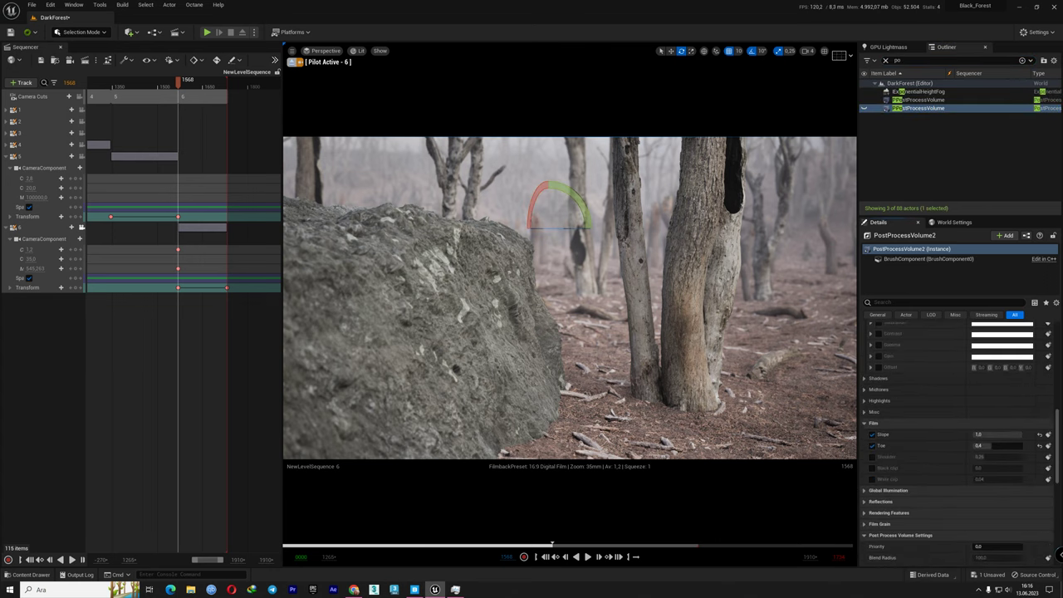
pyautogui.scroll(-10, 916, 365)
pyautogui.scroll(-10, 916, 365)
pyautogui.scroll(5, 928, 325)
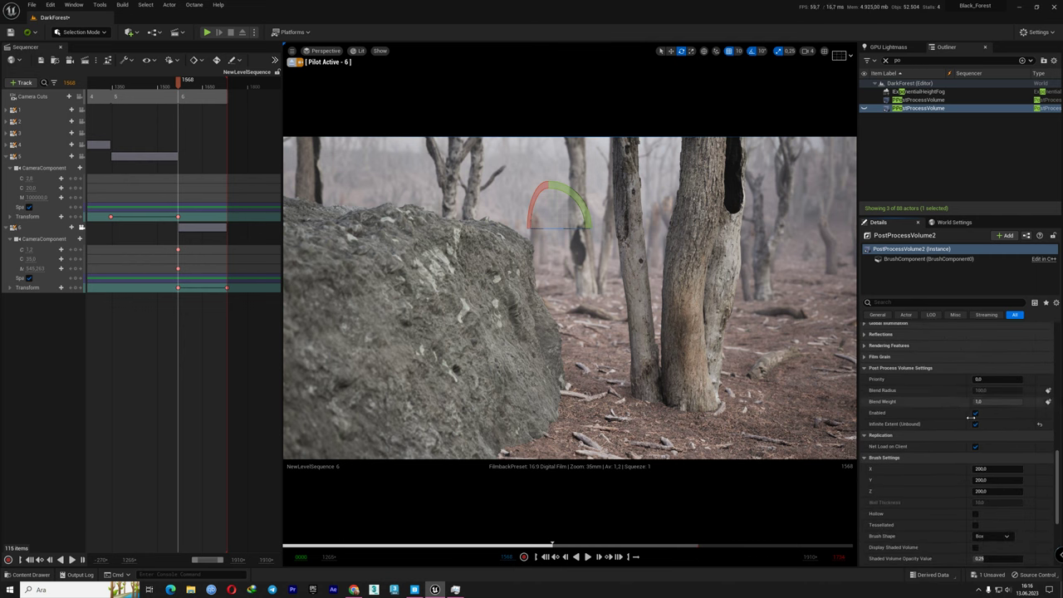
pyautogui.click(975, 446)
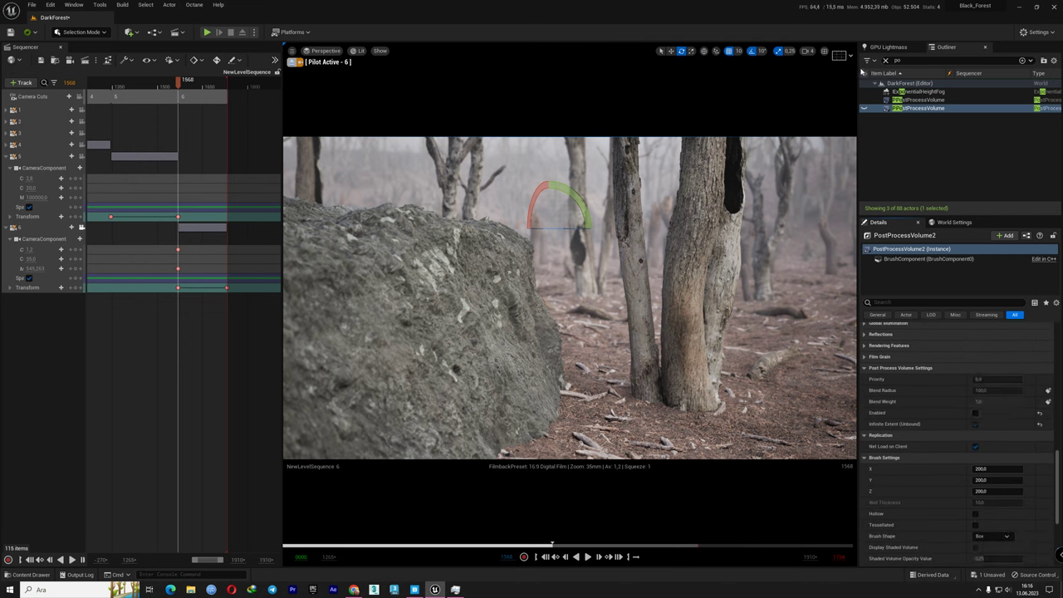
pyautogui.click(886, 61)
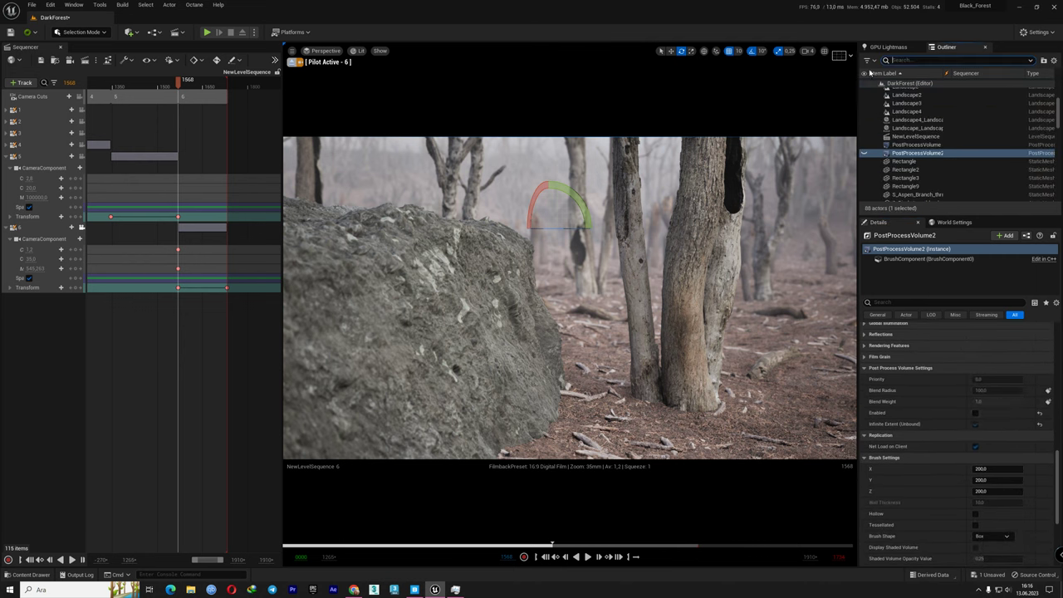
pyautogui.click(207, 32)
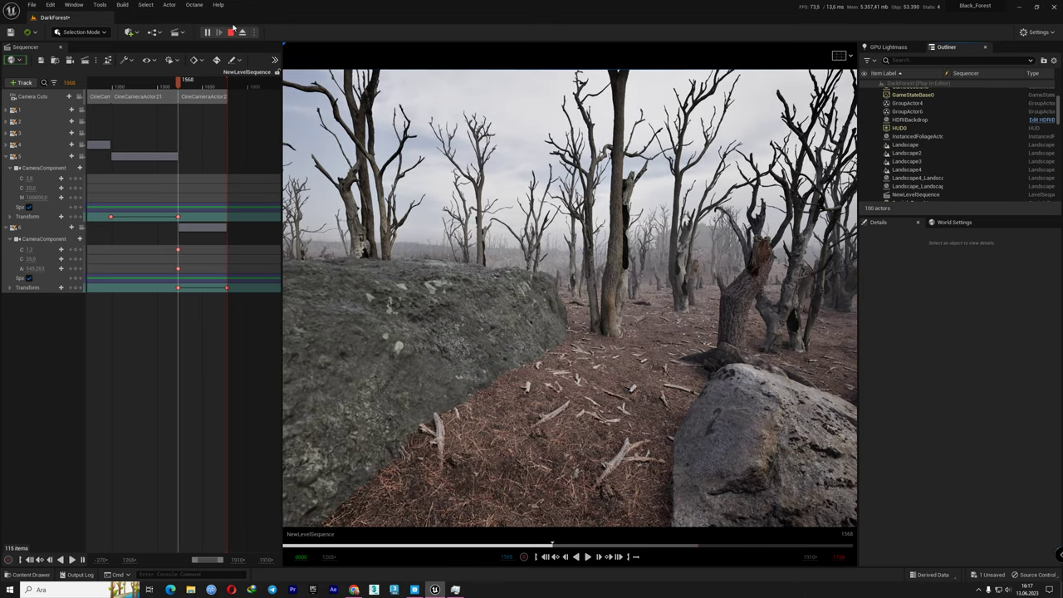
pyautogui.click(231, 31)
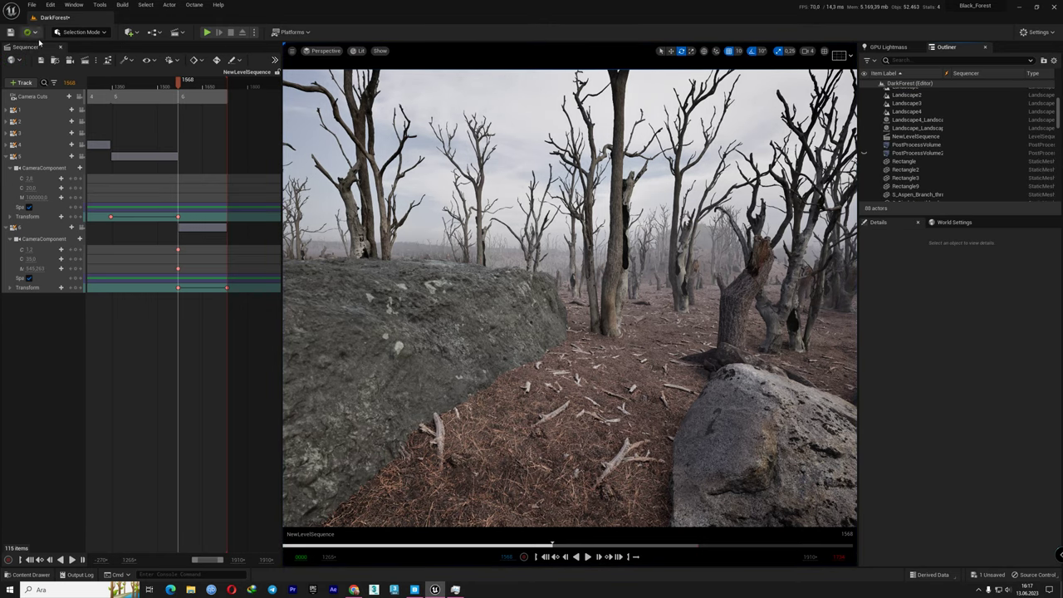
# - Close Sequencer and switch the viewport to Unlit mode
pyautogui.click(60, 47)
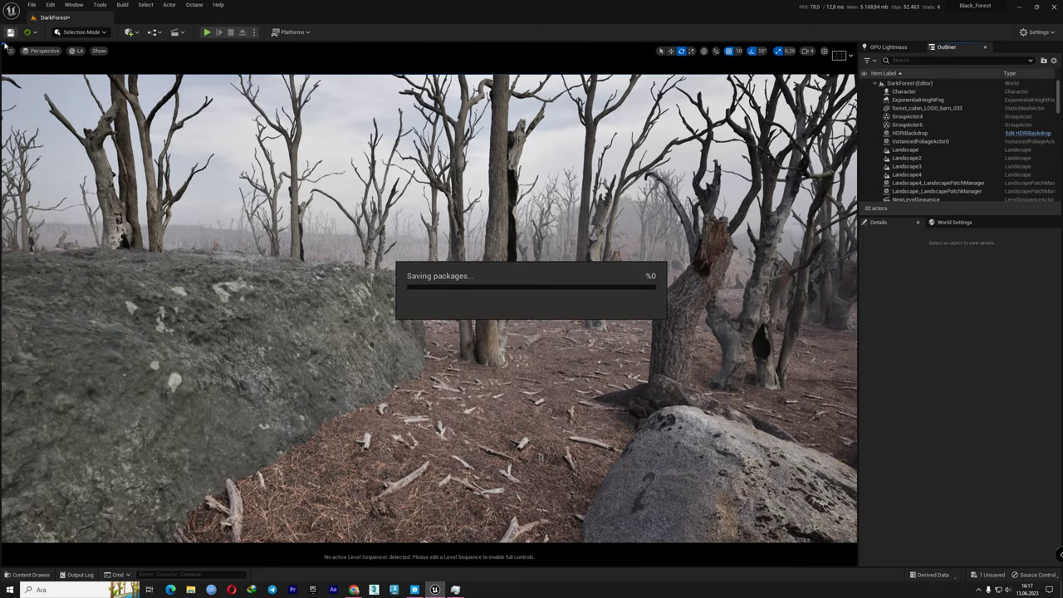
pyautogui.click(78, 51)
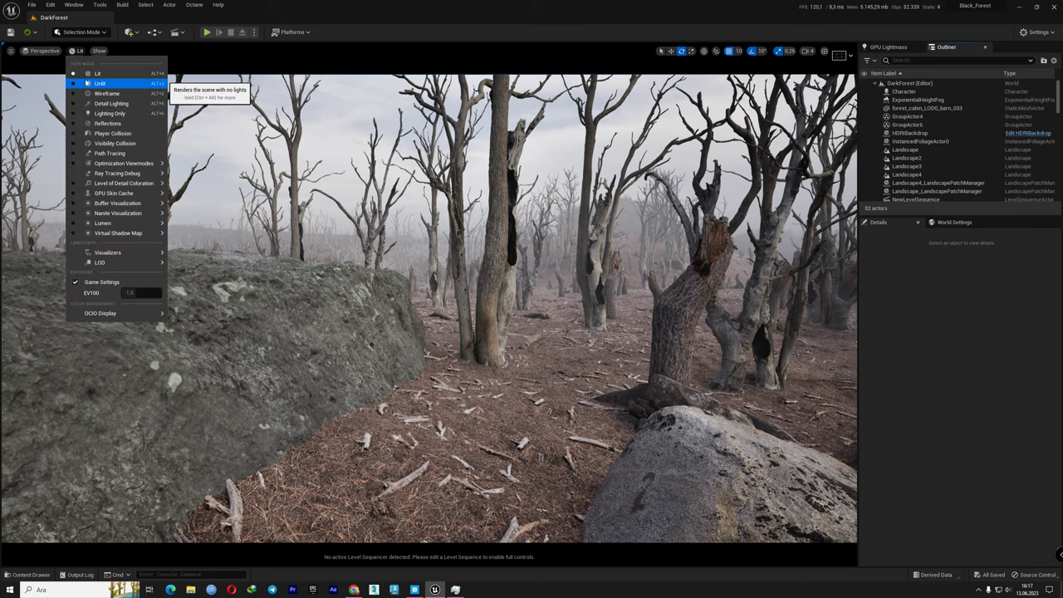
pyautogui.click(87, 84)
# - Reopen NewLevelSequence in Sequencer from the Cinematics menu
pyautogui.click(130, 31)
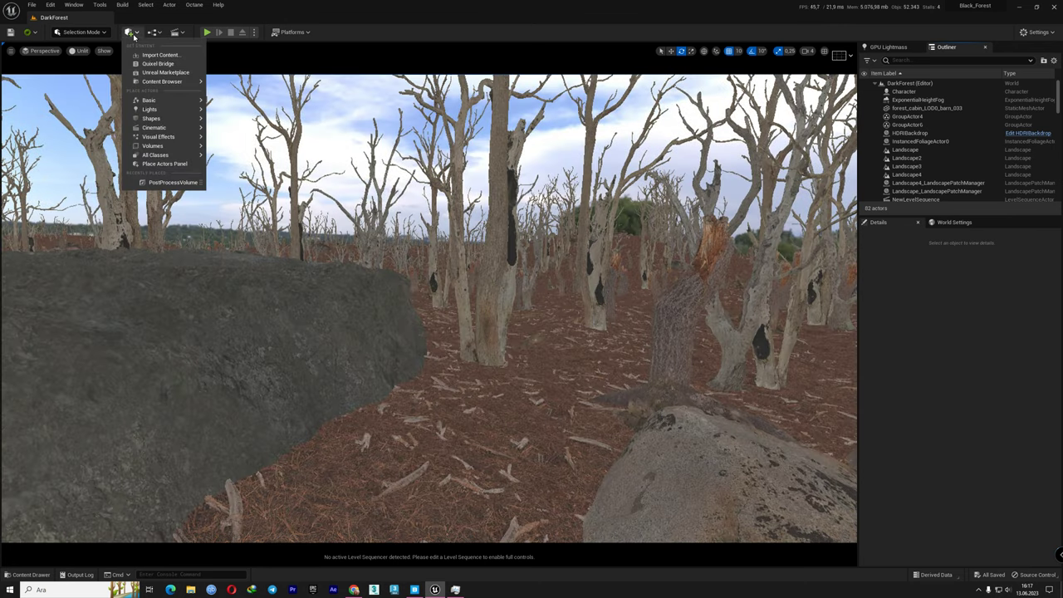
pyautogui.click(176, 32)
pyautogui.click(218, 104)
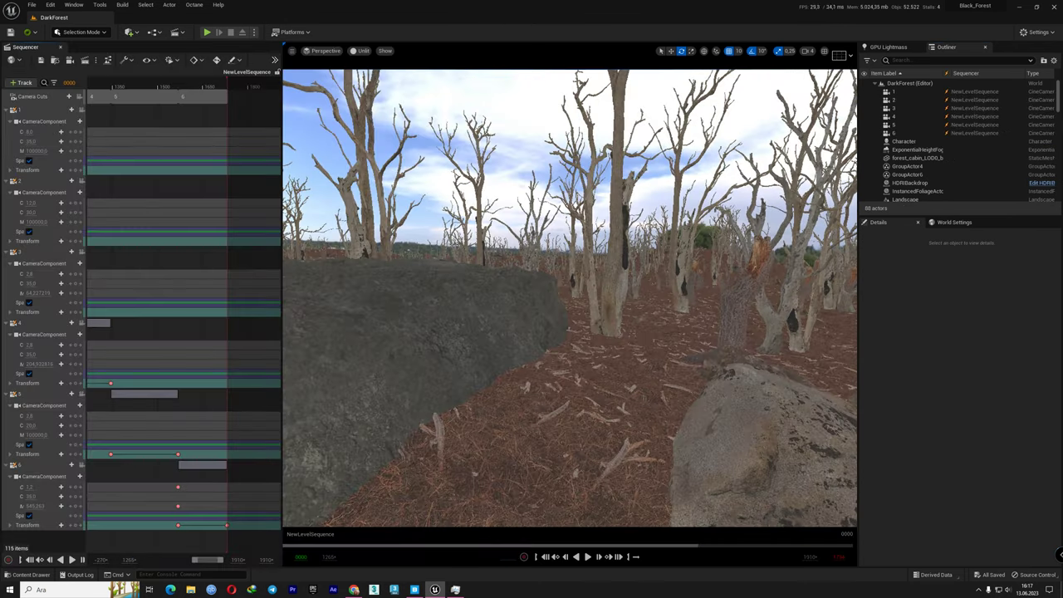
# - Queue NewLevelSequence in Movie Render Queue and add an Anti-aliasing setting to its config
pyautogui.click(85, 60)
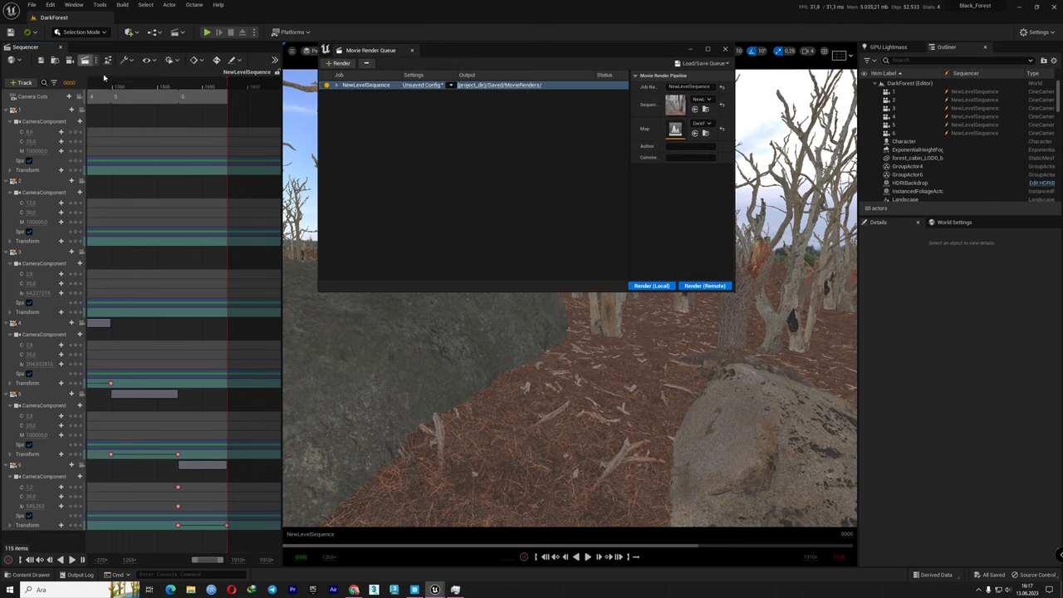
pyautogui.click(421, 85)
pyautogui.click(407, 180)
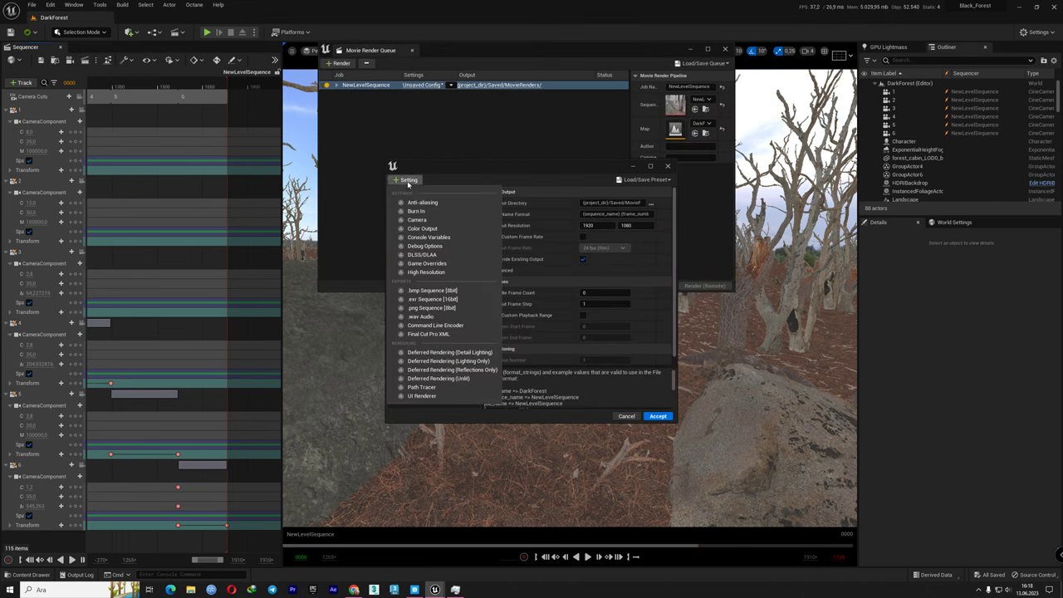
pyautogui.click(425, 202)
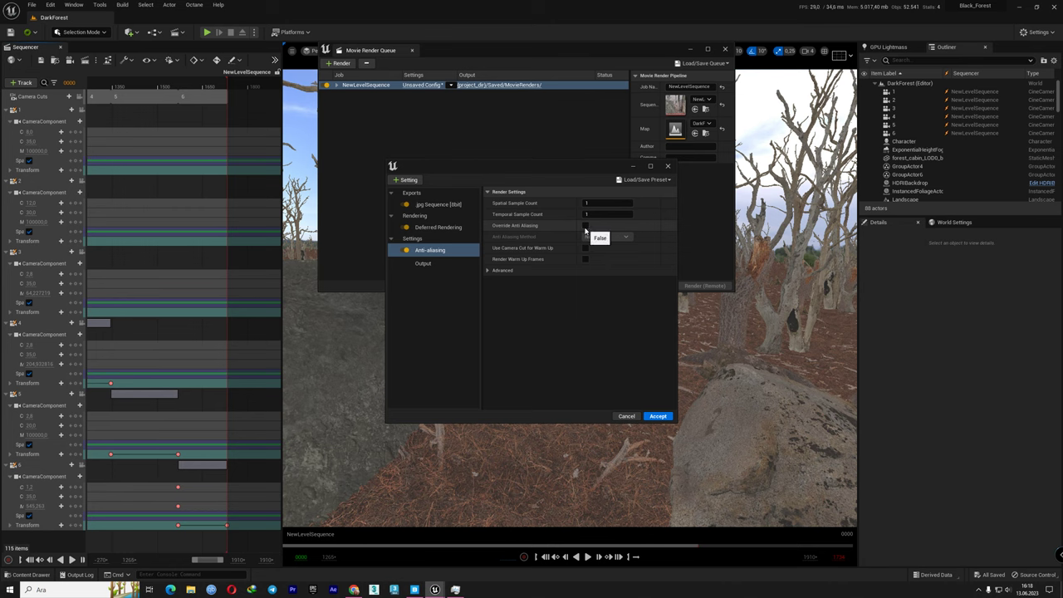